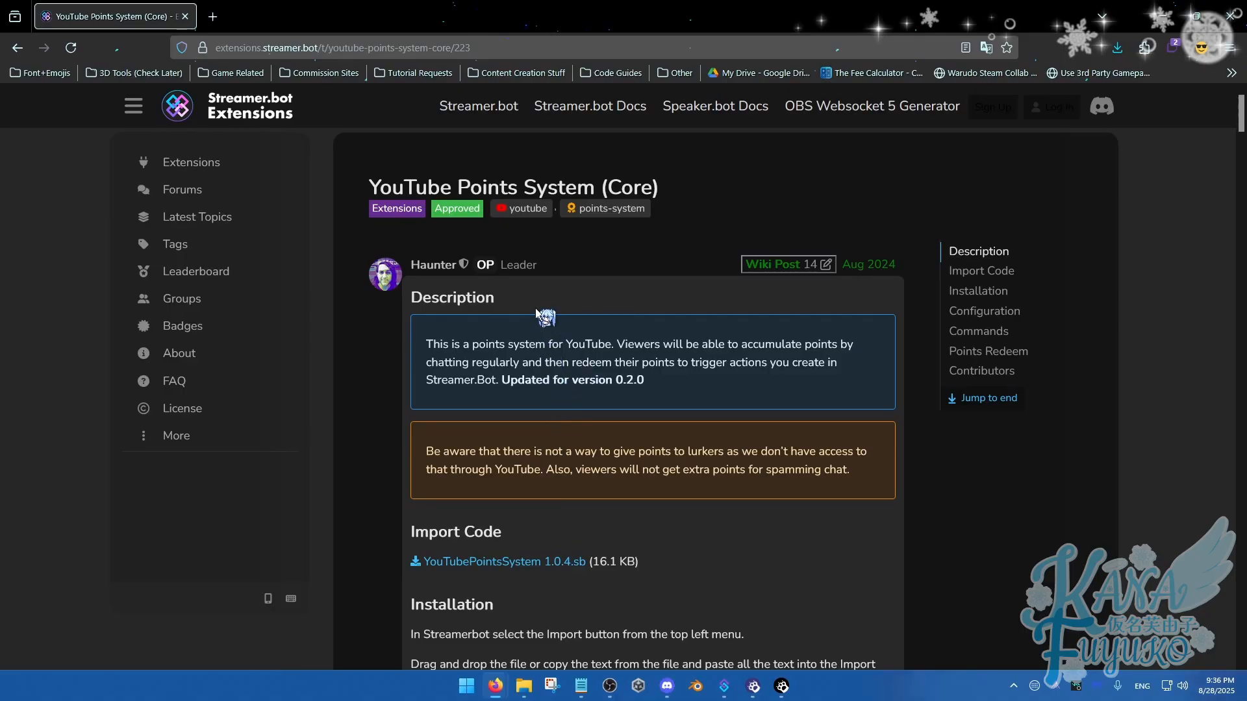
# Download the YouTubePointsSystem 1.0.4.sb import file to the Downloads folder, replacing the existing copy
pyautogui.moveTo(368, 187); pyautogui.dragTo(567, 190)
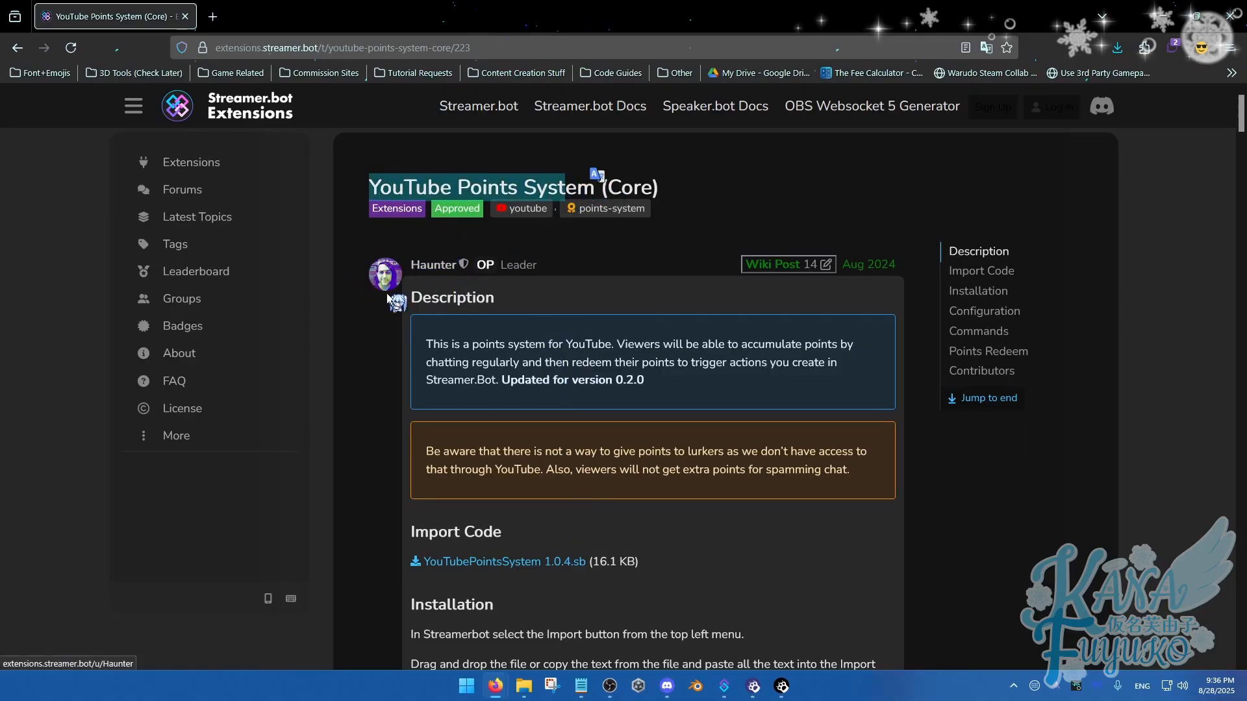
pyautogui.click(597, 353)
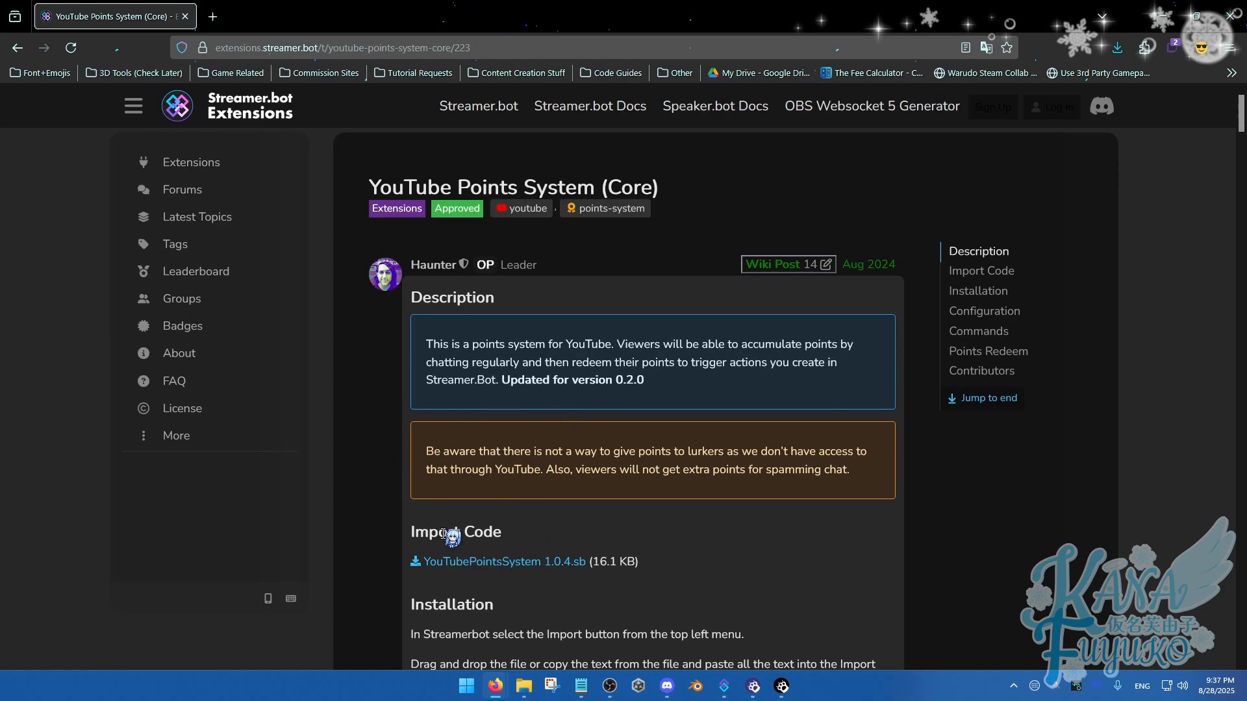
pyautogui.click(479, 562)
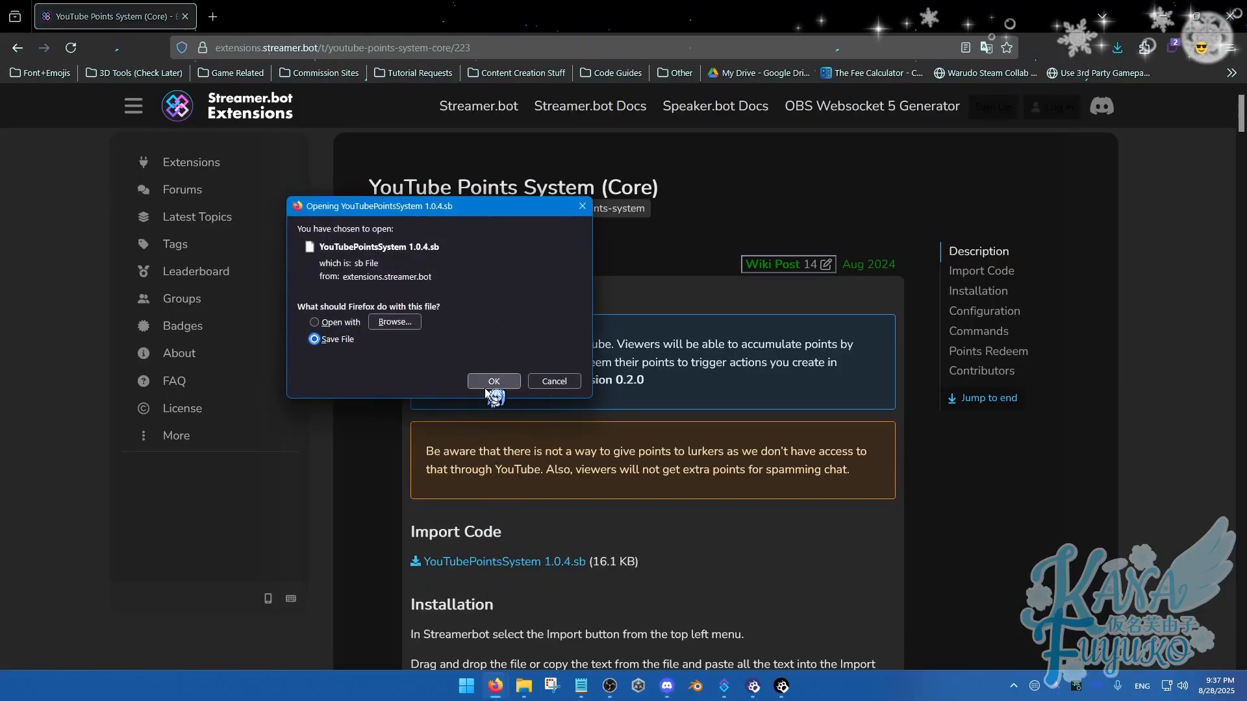
pyautogui.click(489, 385)
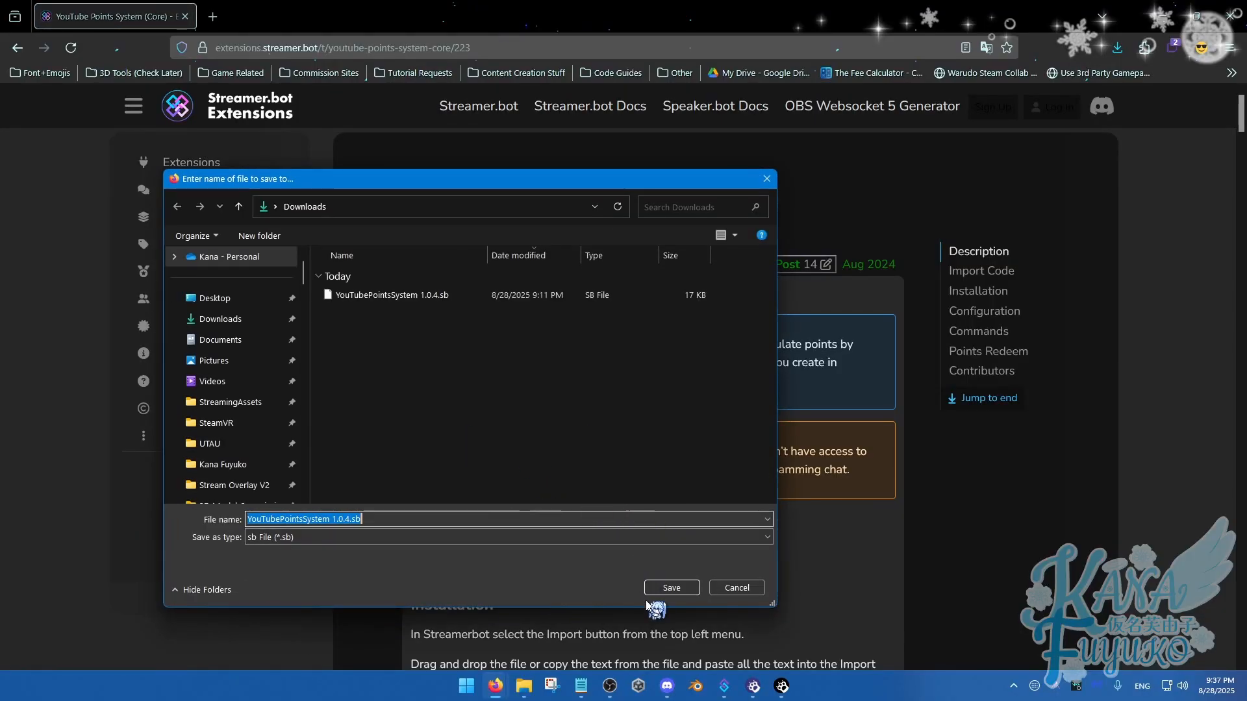
pyautogui.click(671, 588)
pyautogui.click(678, 346)
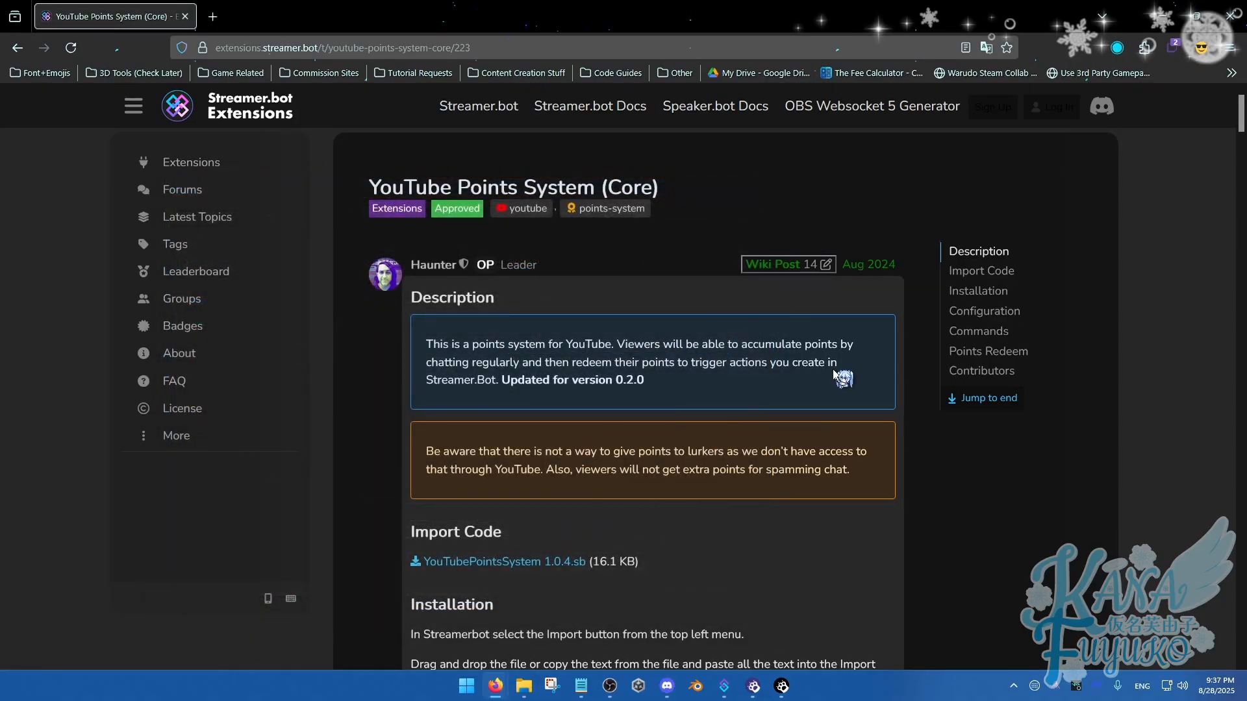
# Switch to Streamer.bot, maximize its window and show the list of actions
pyautogui.click(735, 689)
pyautogui.moveTo(790, 137); pyautogui.dragTo(984, 146)
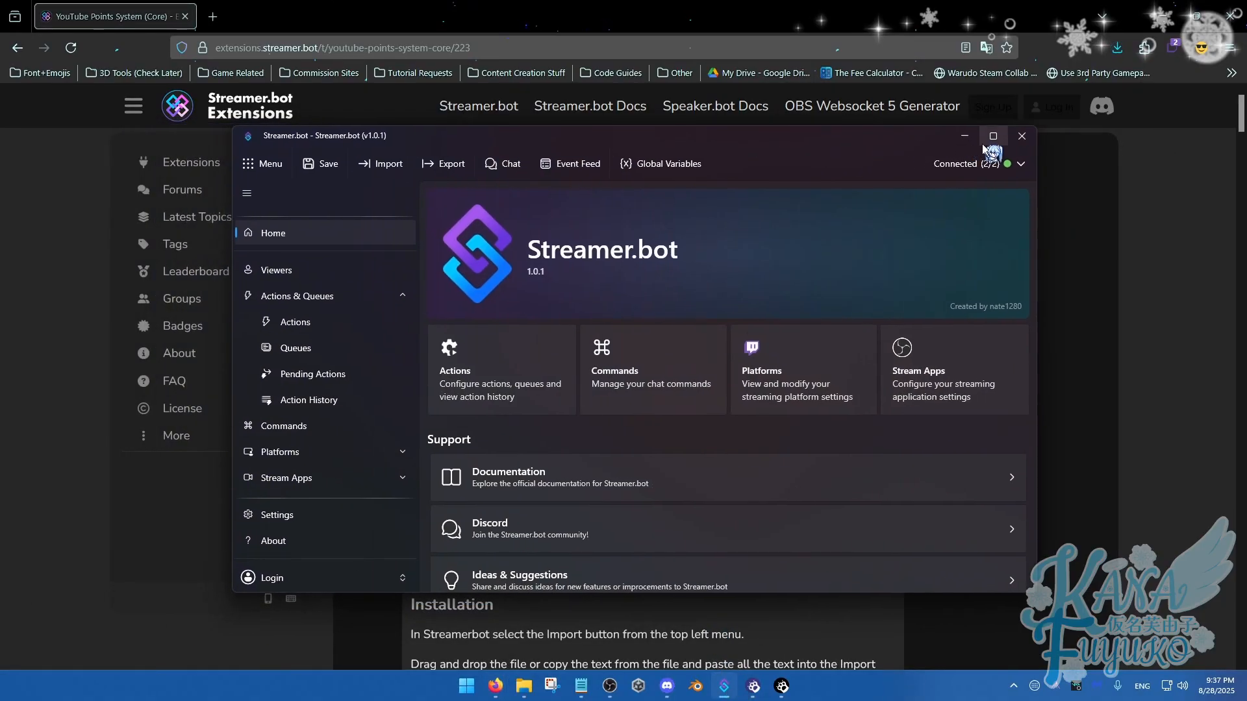
pyautogui.click(993, 137)
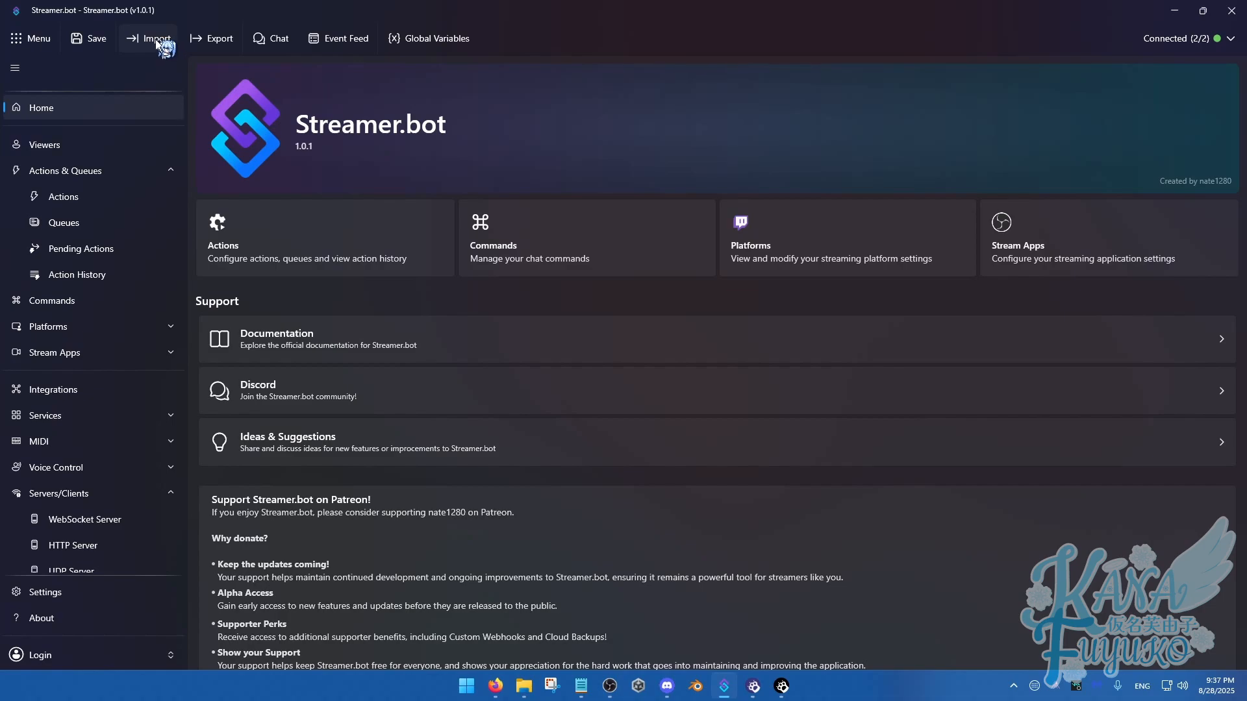
pyautogui.click(89, 198)
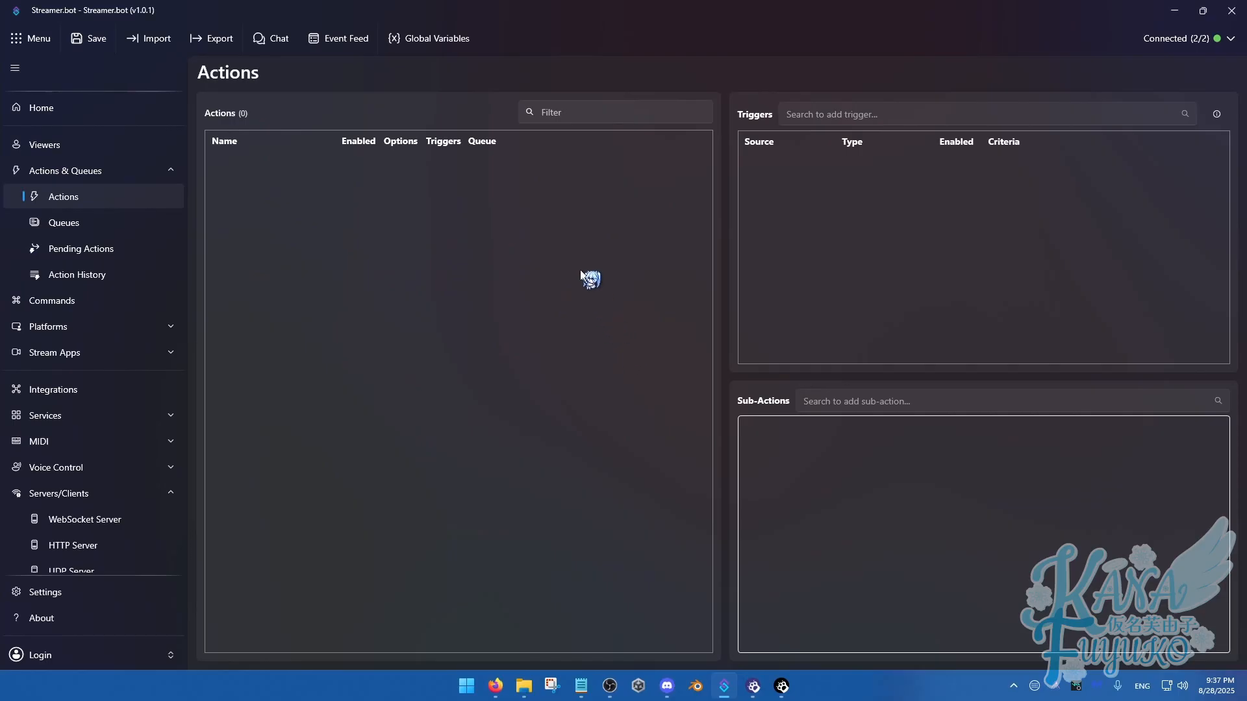
# Load YouTubePointsSystem 1.0.4.sb from the Downloads folder into a new Streamer.bot import, then minimize the file window
pyautogui.click(155, 39)
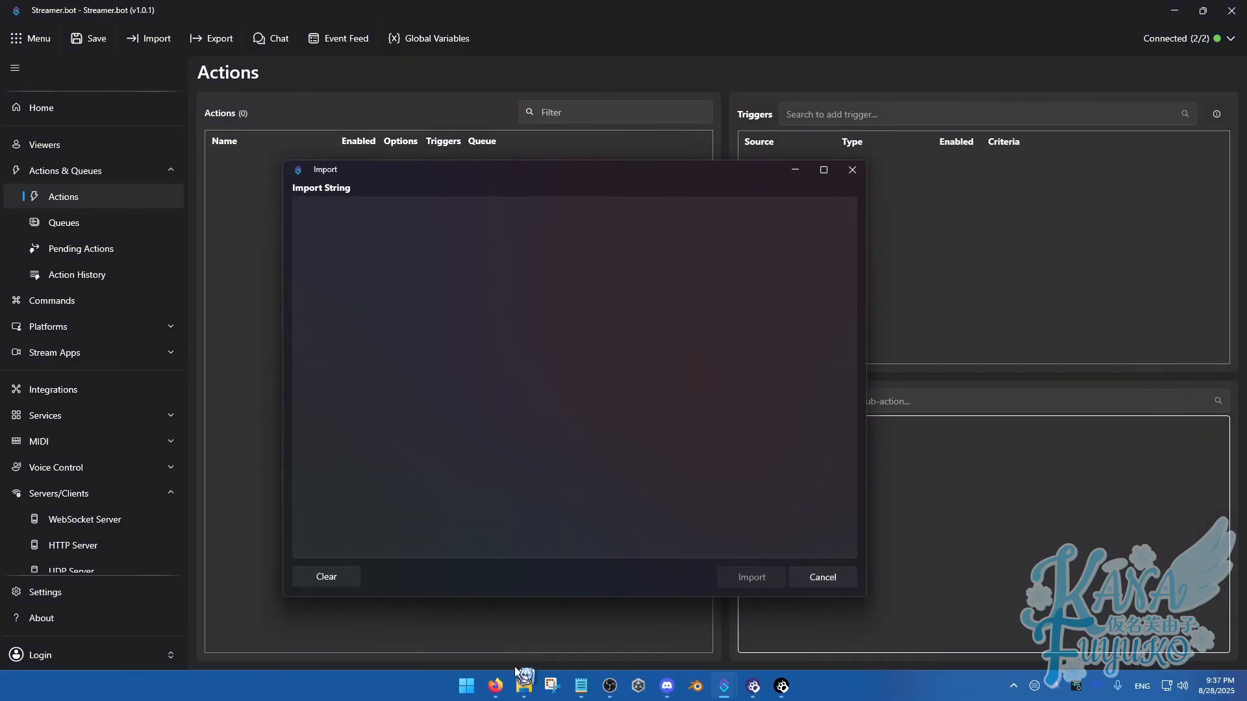
pyautogui.click(520, 679)
pyautogui.moveTo(549, 176); pyautogui.dragTo(235, 397)
pyautogui.click(227, 523)
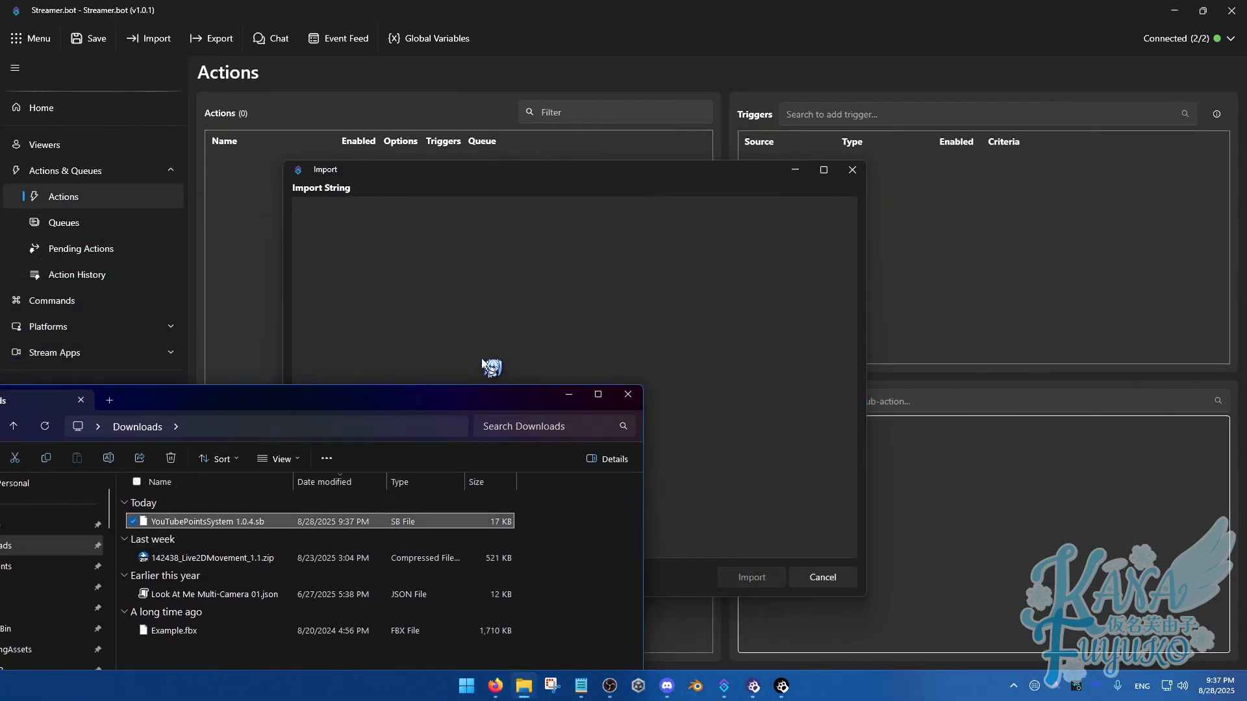
pyautogui.moveTo(481, 357); pyautogui.dragTo(523, 318)
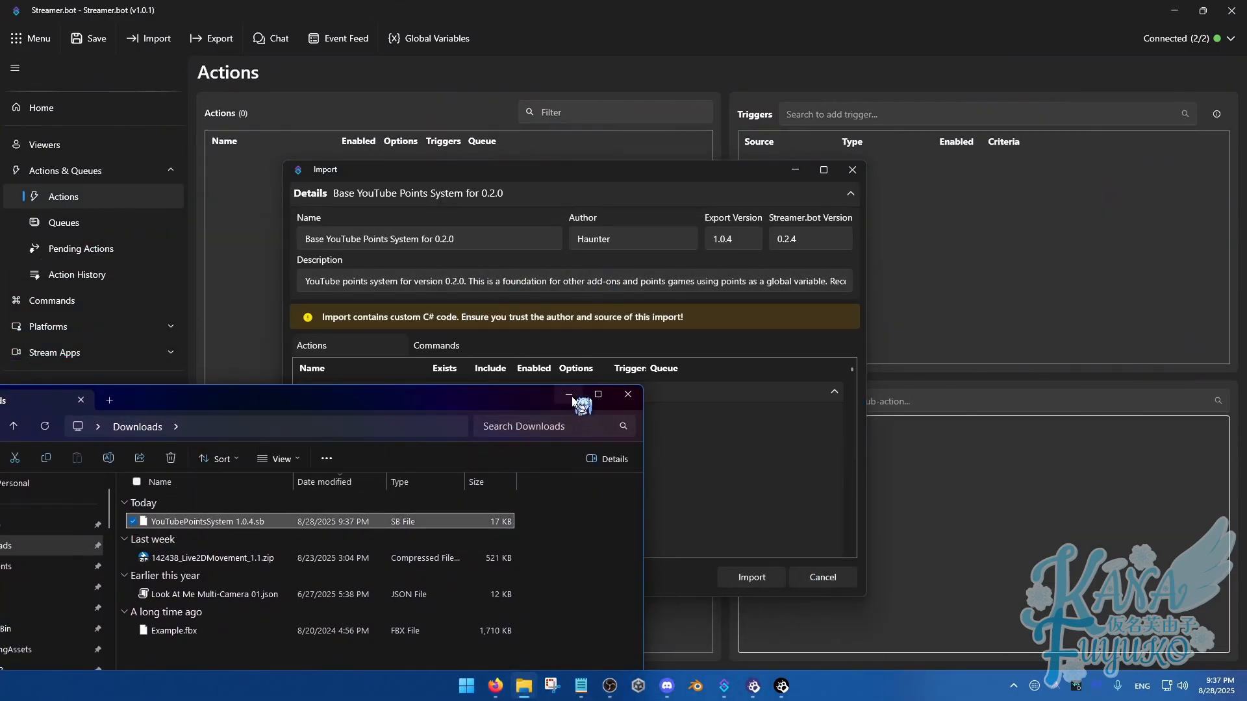
pyautogui.click(569, 395)
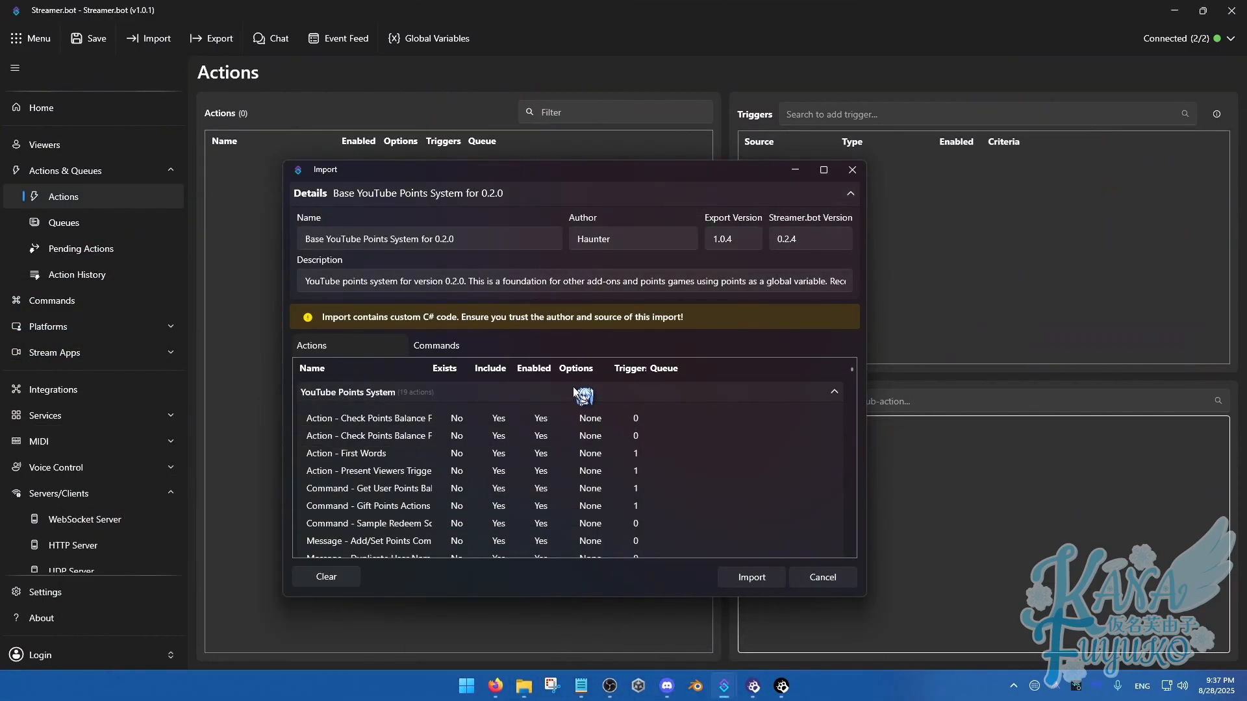
# Import the loaded YouTube points system, accepting its custom C# code and acknowledging the notice about commands
pyautogui.click(753, 578)
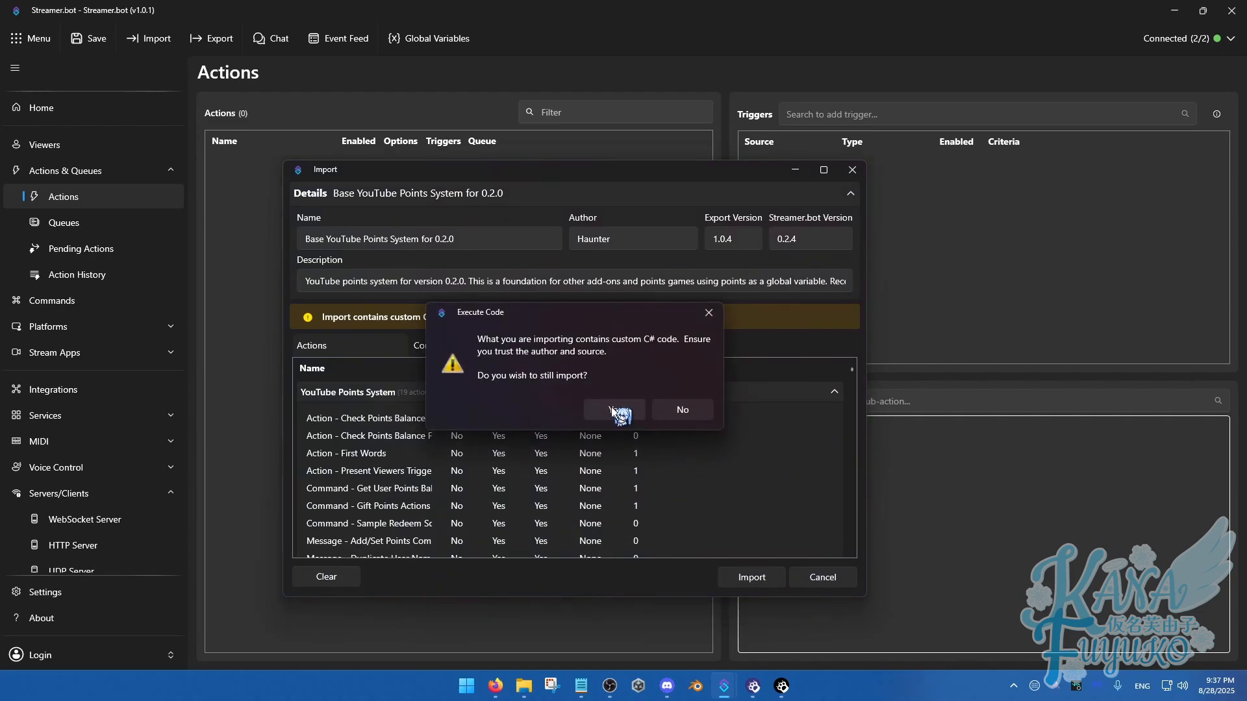
pyautogui.click(612, 409)
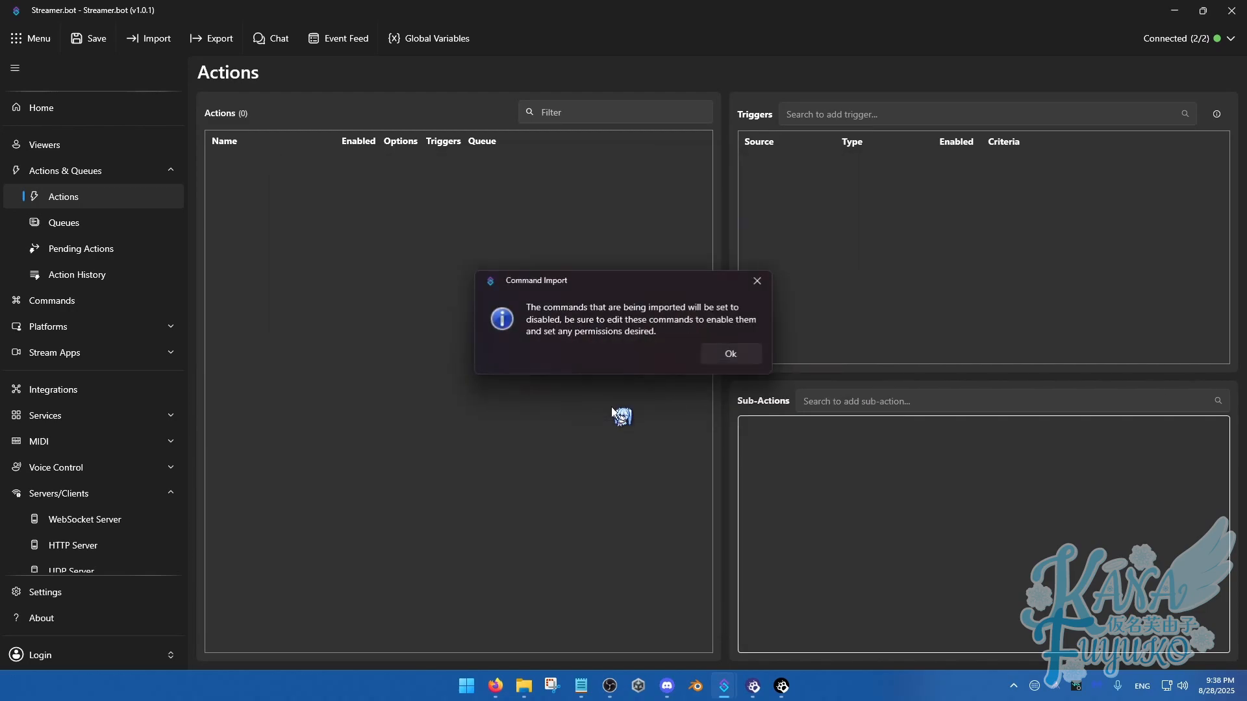
pyautogui.click(730, 356)
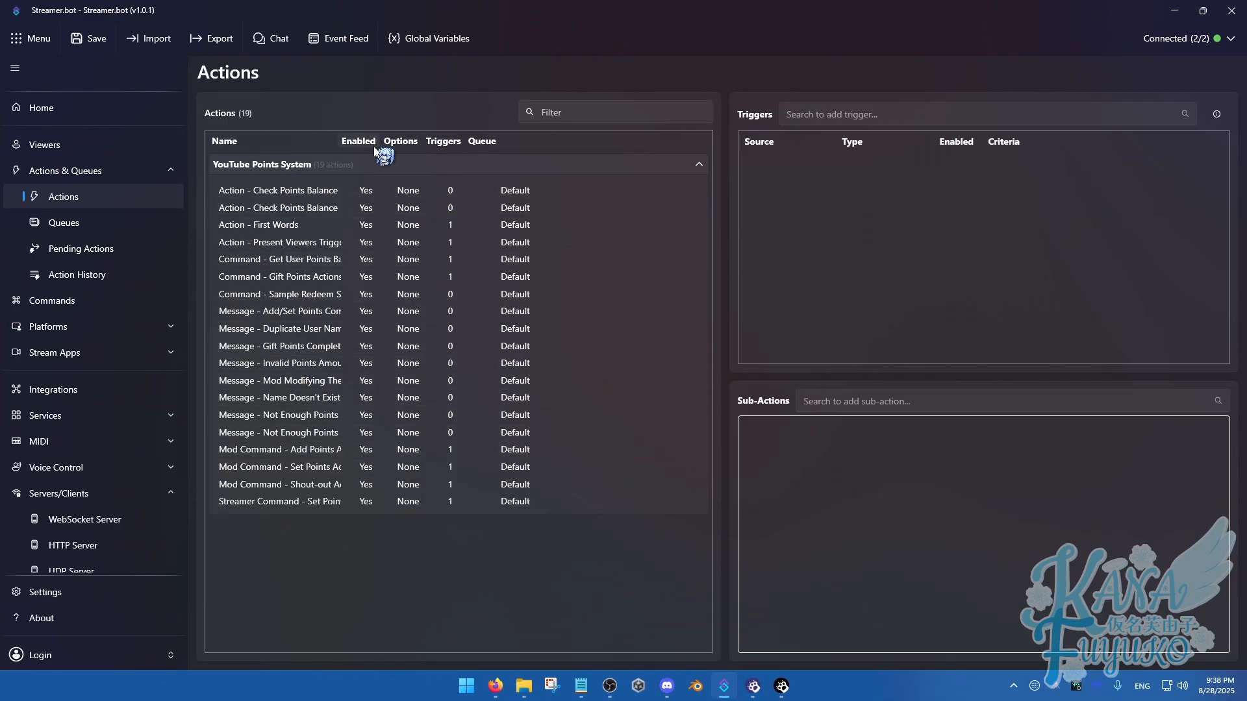
# Enable all commands in the YouTube Points System group
pyautogui.click(52, 303)
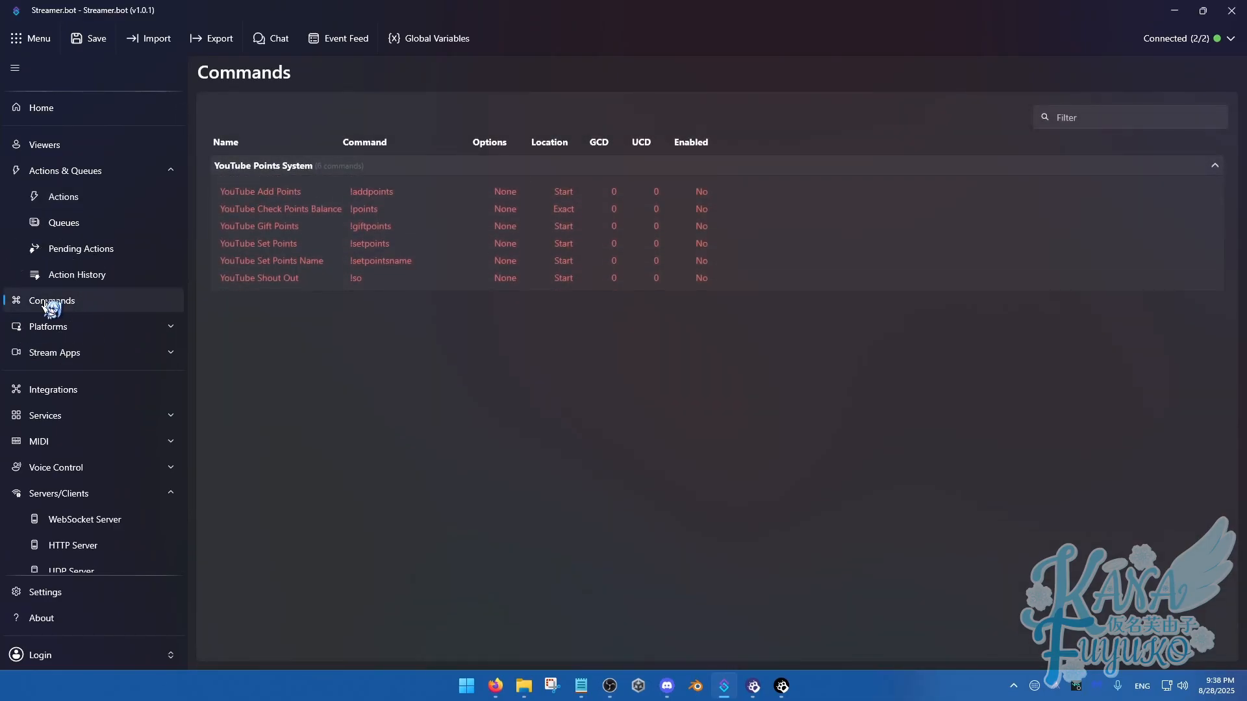
pyautogui.rightClick(326, 163)
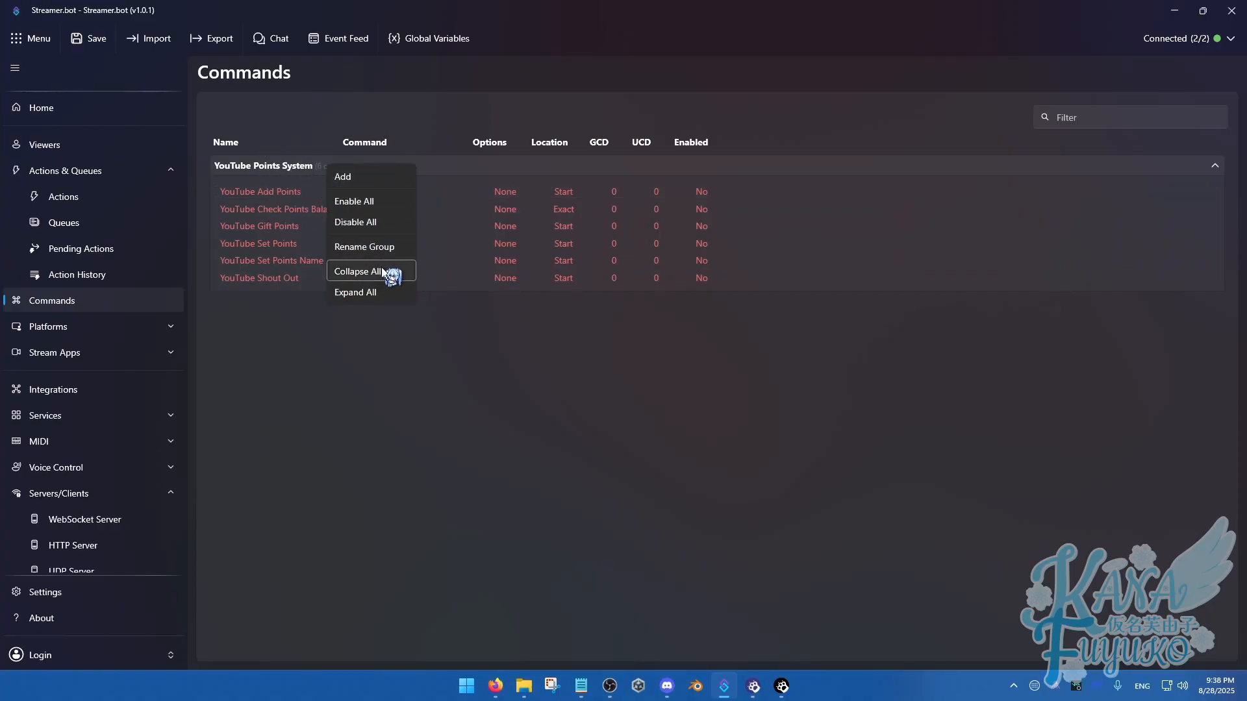
pyautogui.click(360, 204)
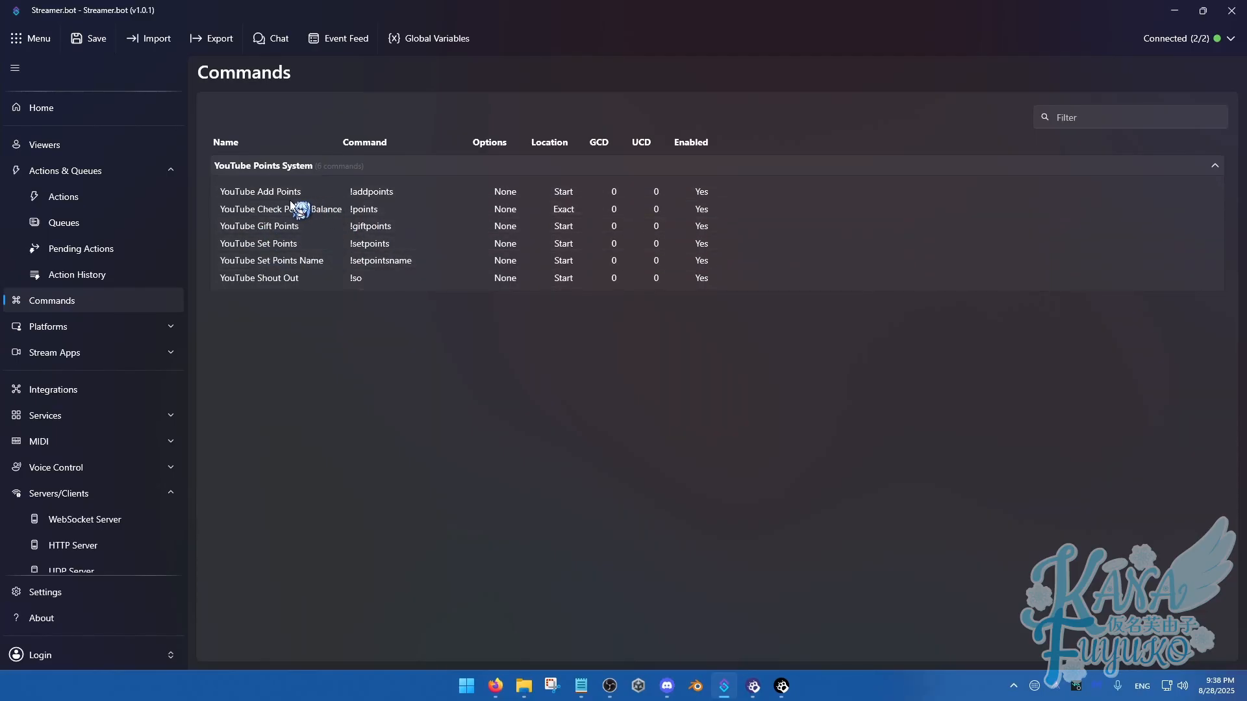
# Check the account connections in the YouTube platform settings
pyautogui.click(81, 328)
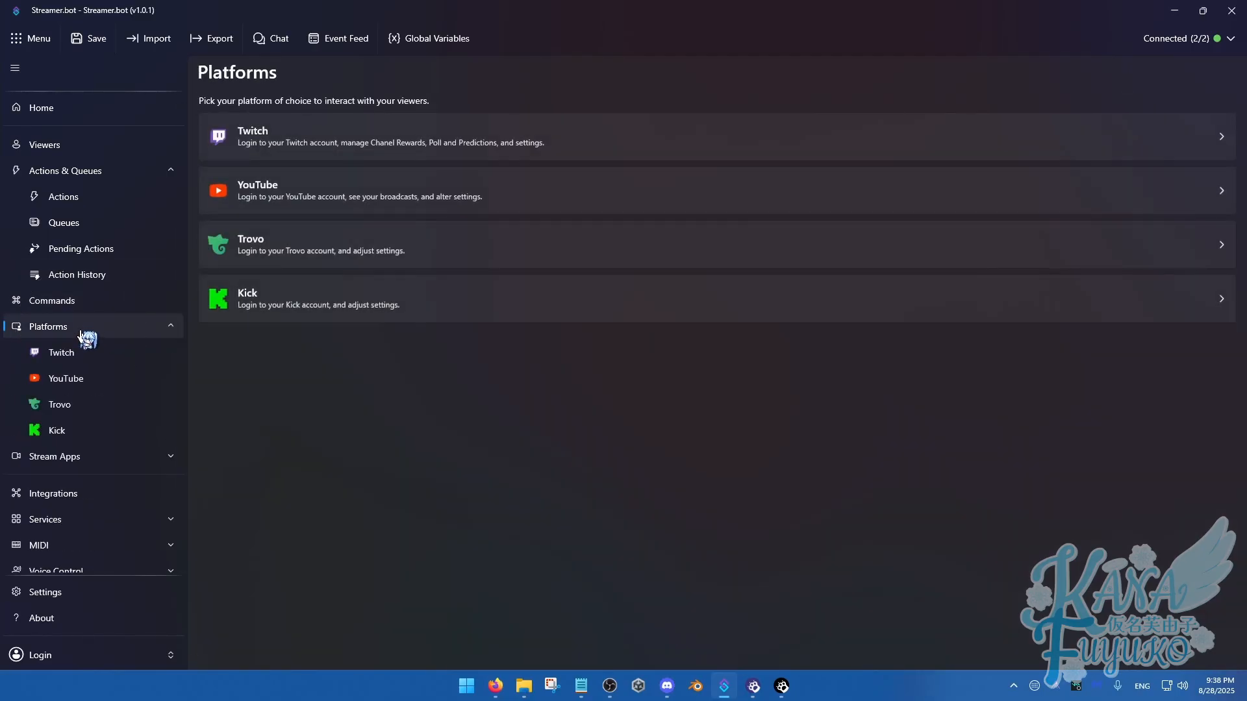
pyautogui.click(78, 380)
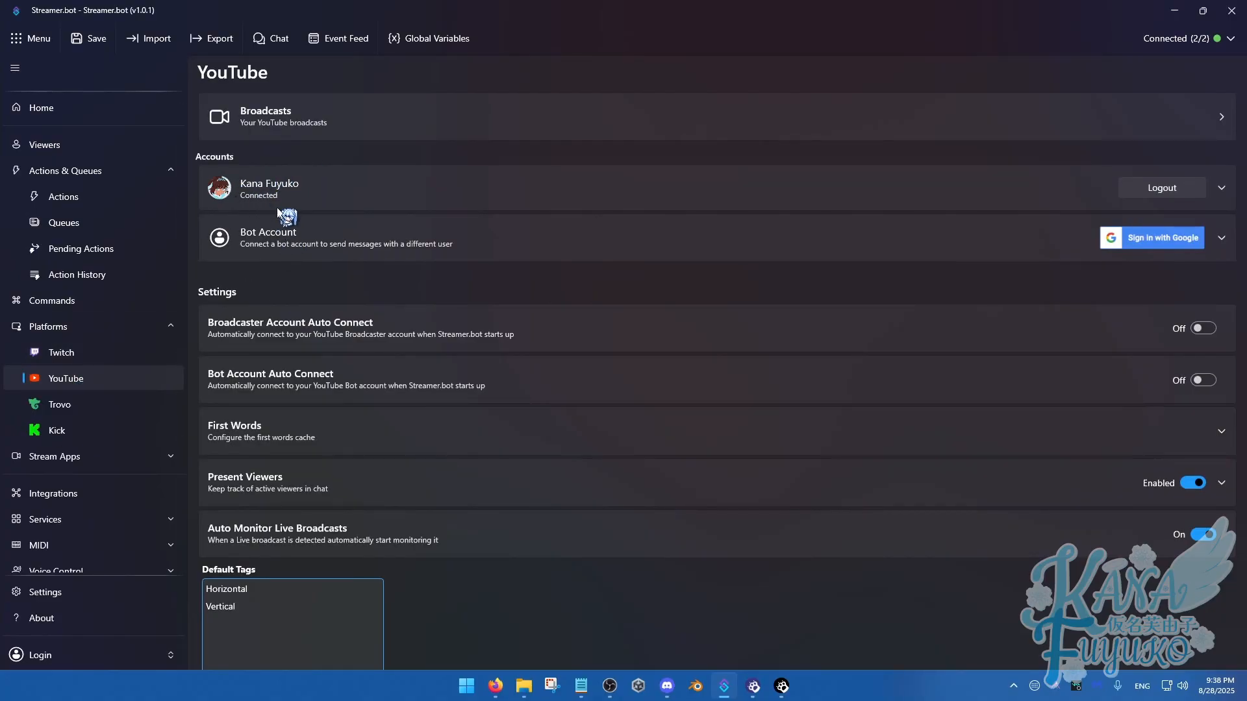
# Open the YouTube welcome message sub-action of the First Words action
pyautogui.click(62, 197)
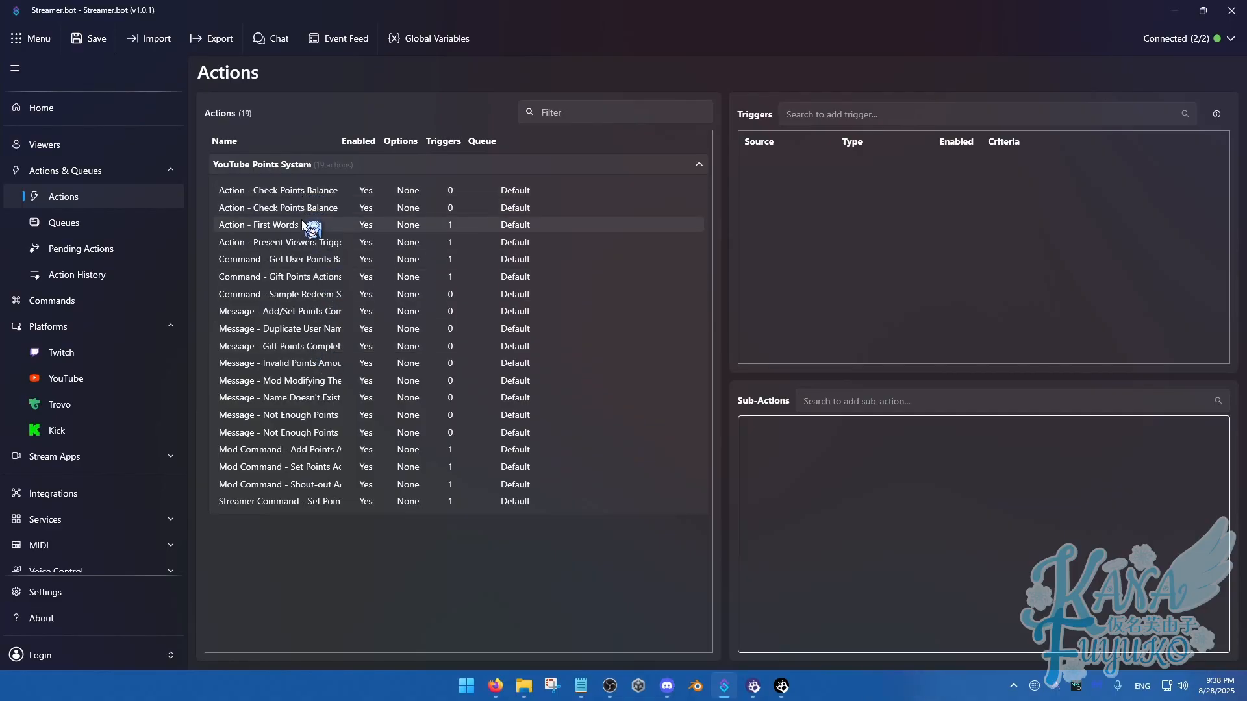
pyautogui.click(290, 225)
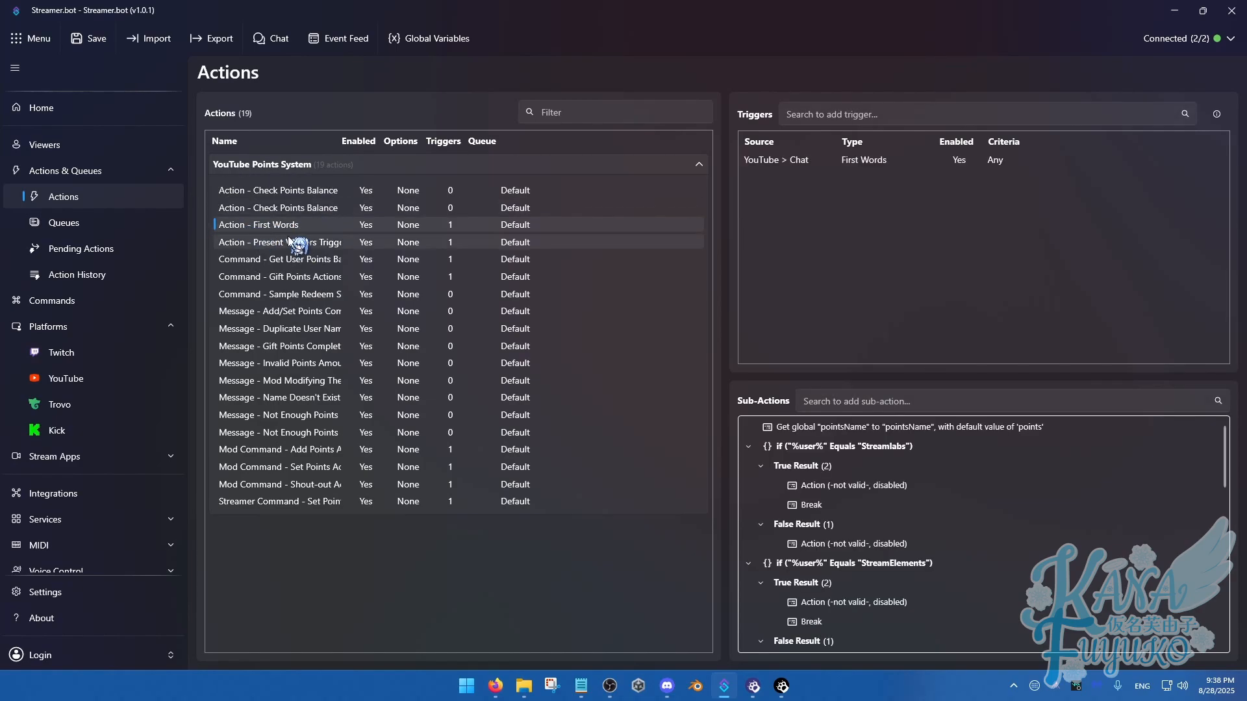
pyautogui.scroll(-3, 1052, 537)
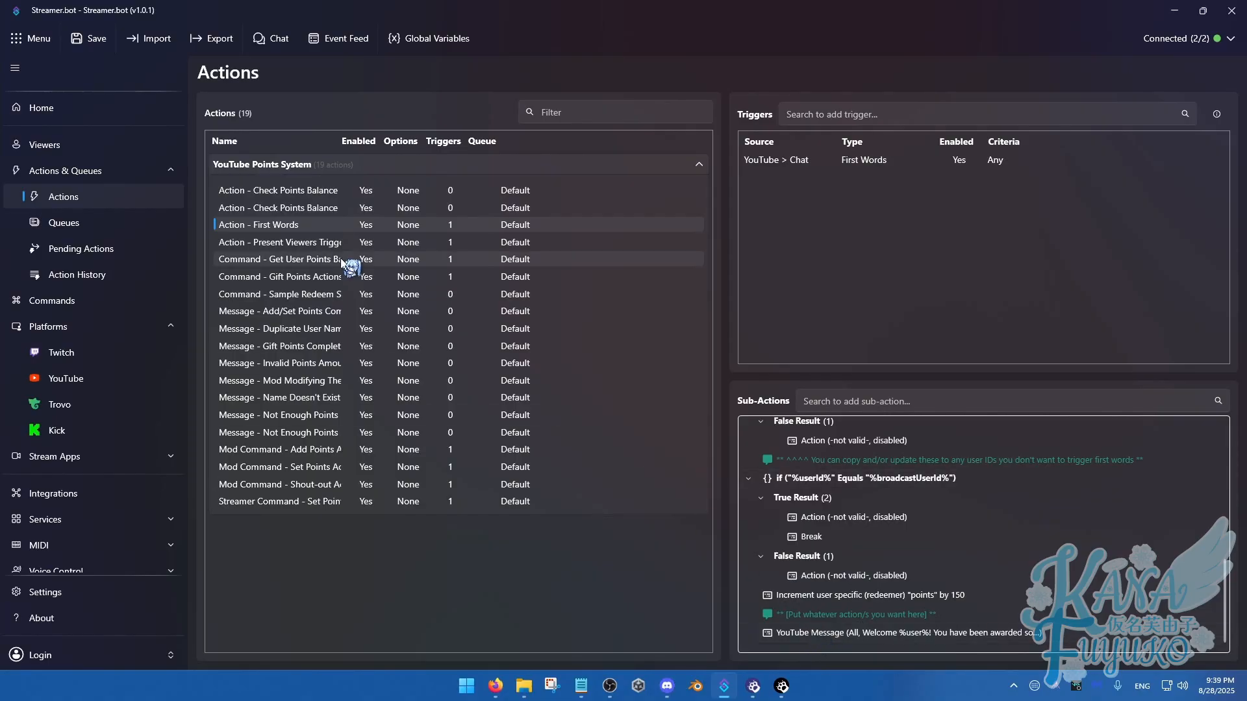
pyautogui.doubleClick(808, 632)
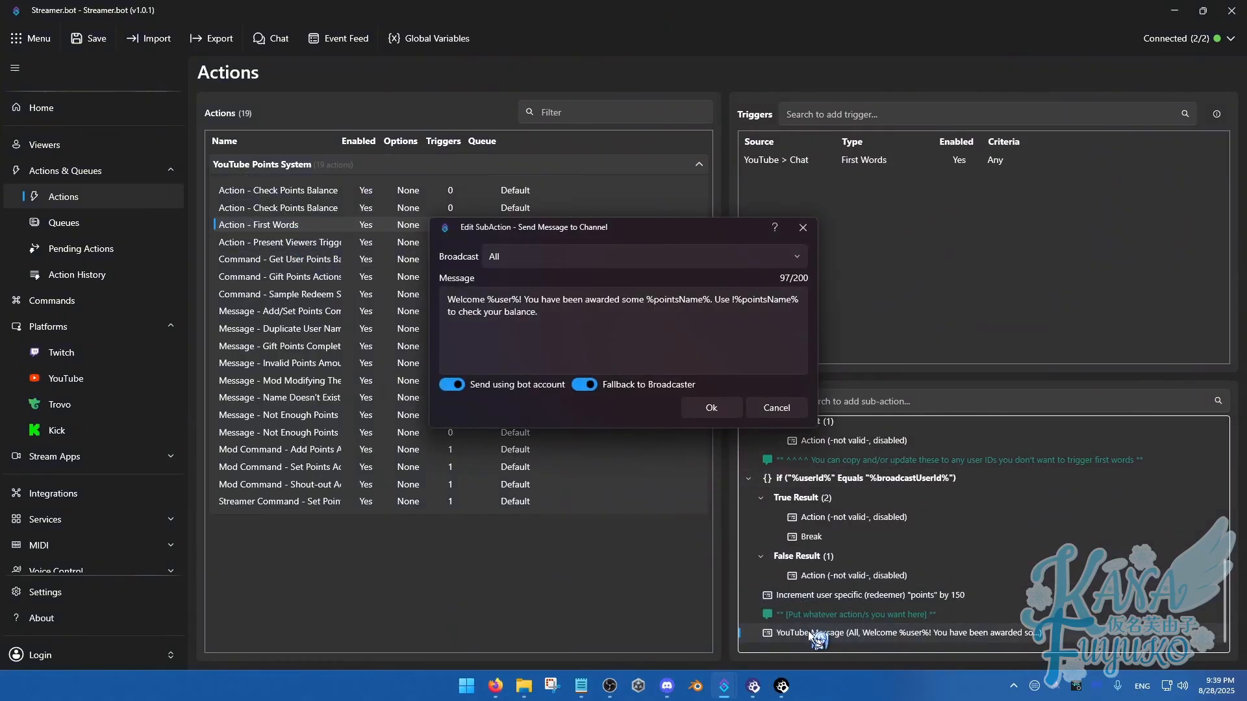
# Review the welcome message's greeting, its %user% and %pointsName% variables and the balance instruction, and close the message unchanged
pyautogui.moveTo(598, 312); pyautogui.dragTo(647, 302)
pyautogui.click(627, 315)
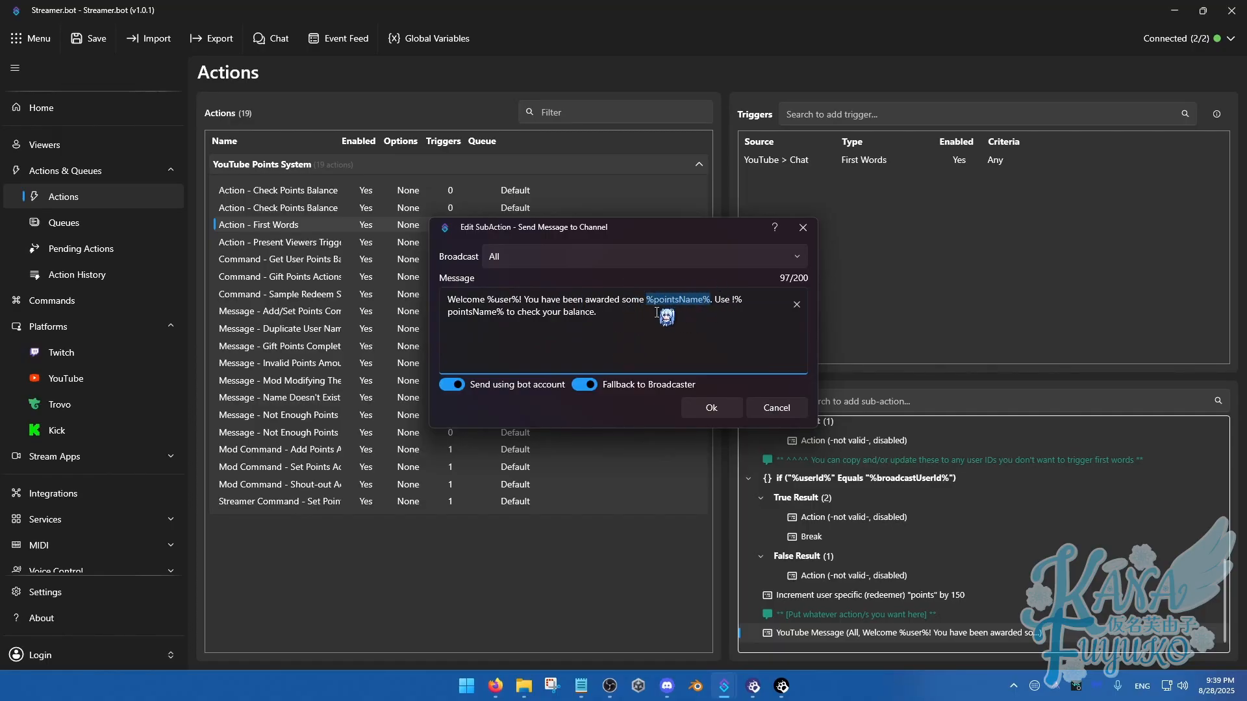
pyautogui.click(543, 312)
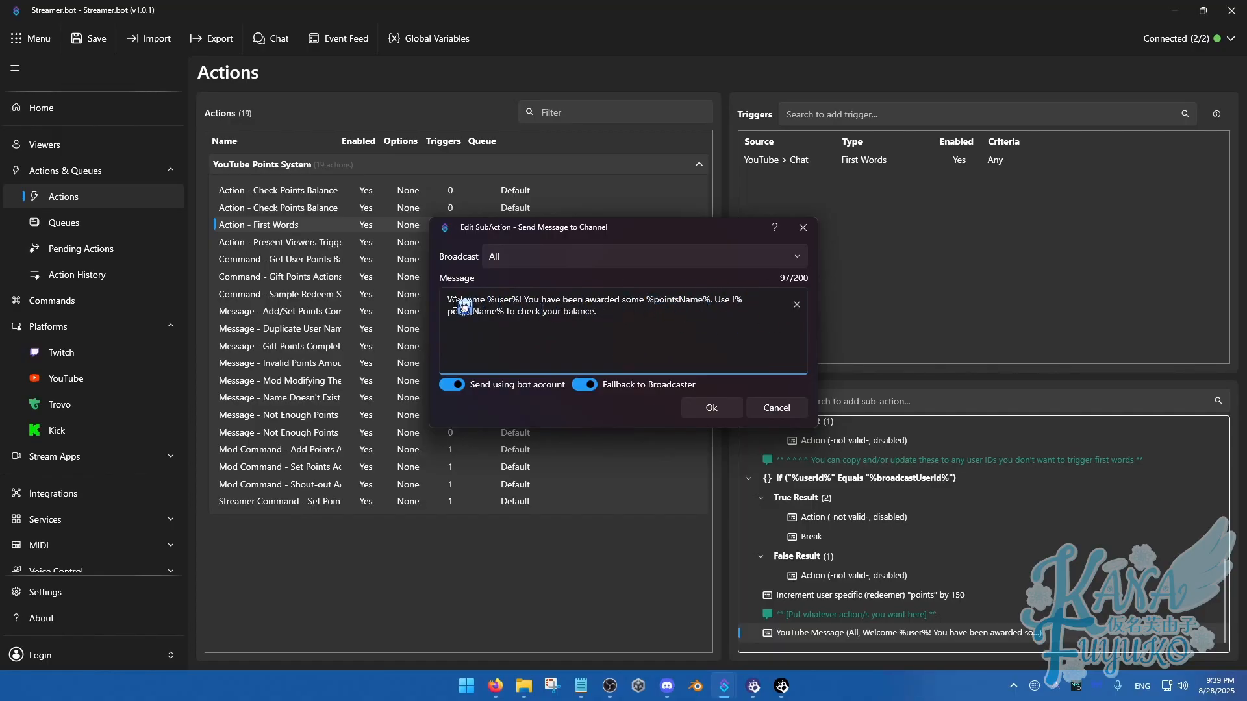
pyautogui.moveTo(448, 300); pyautogui.dragTo(515, 302)
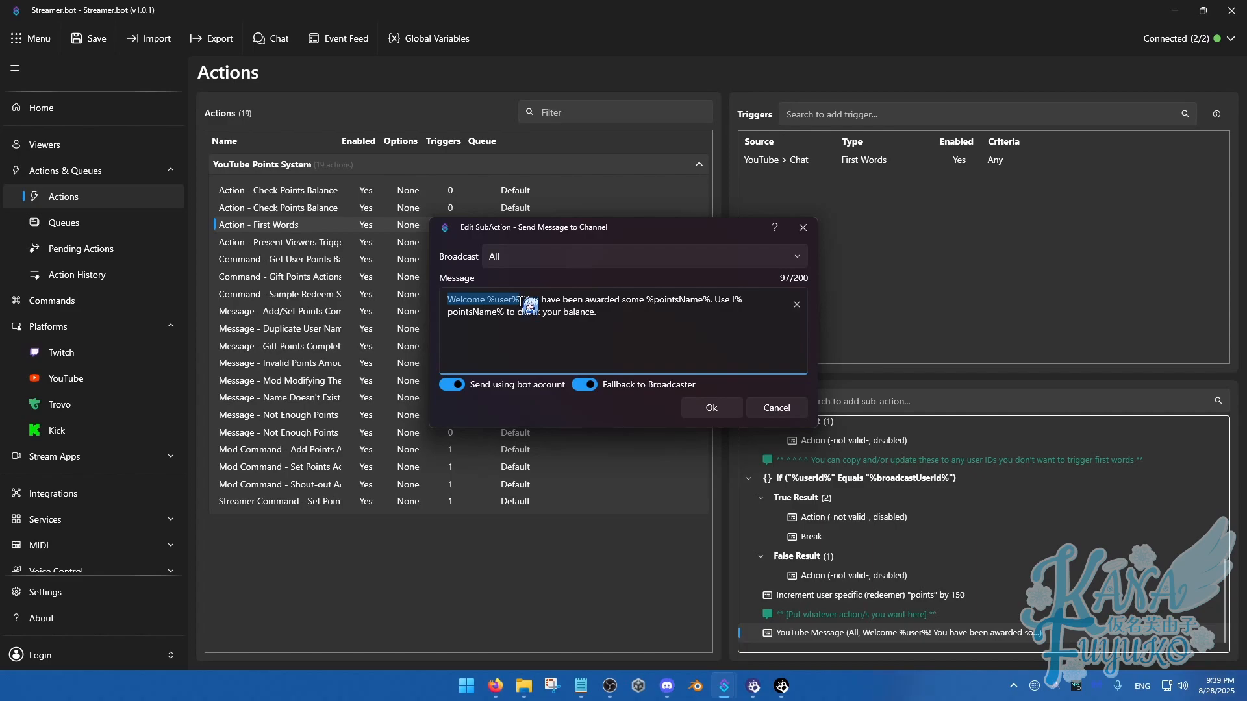
pyautogui.click(534, 301)
pyautogui.moveTo(658, 301); pyautogui.dragTo(721, 301)
pyautogui.click(702, 314)
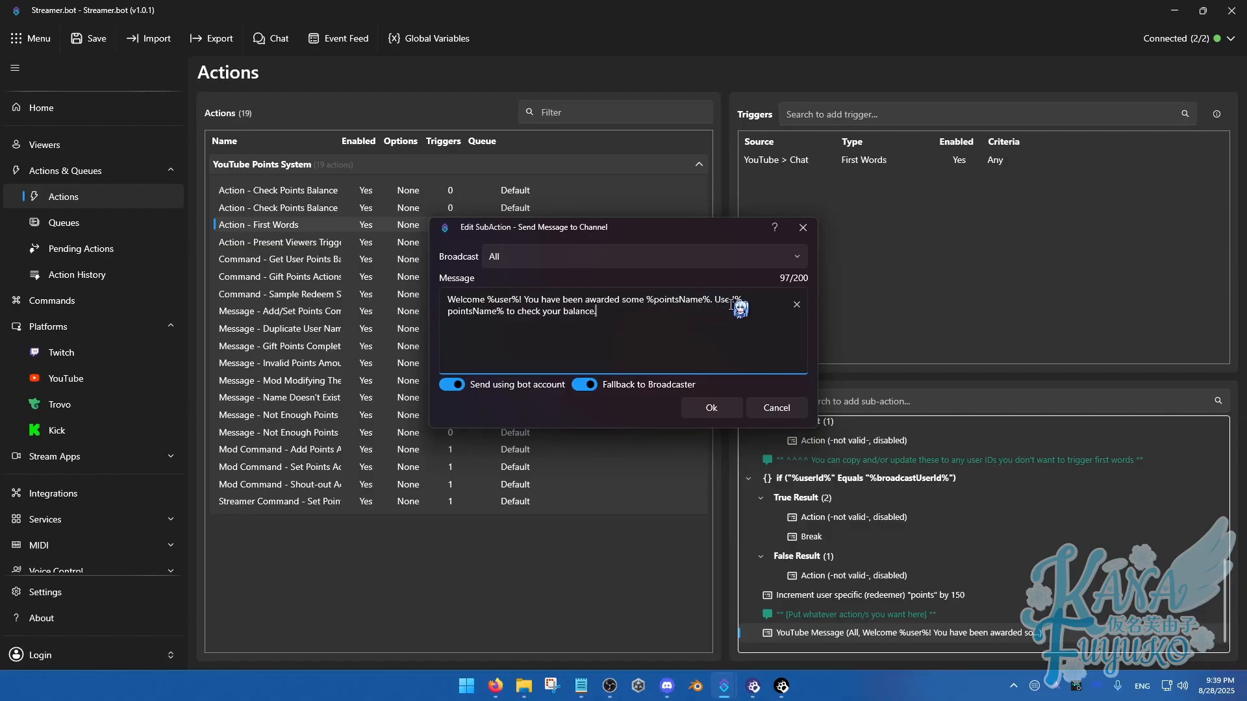
pyautogui.click(715, 301)
pyautogui.moveTo(716, 301); pyautogui.dragTo(561, 332)
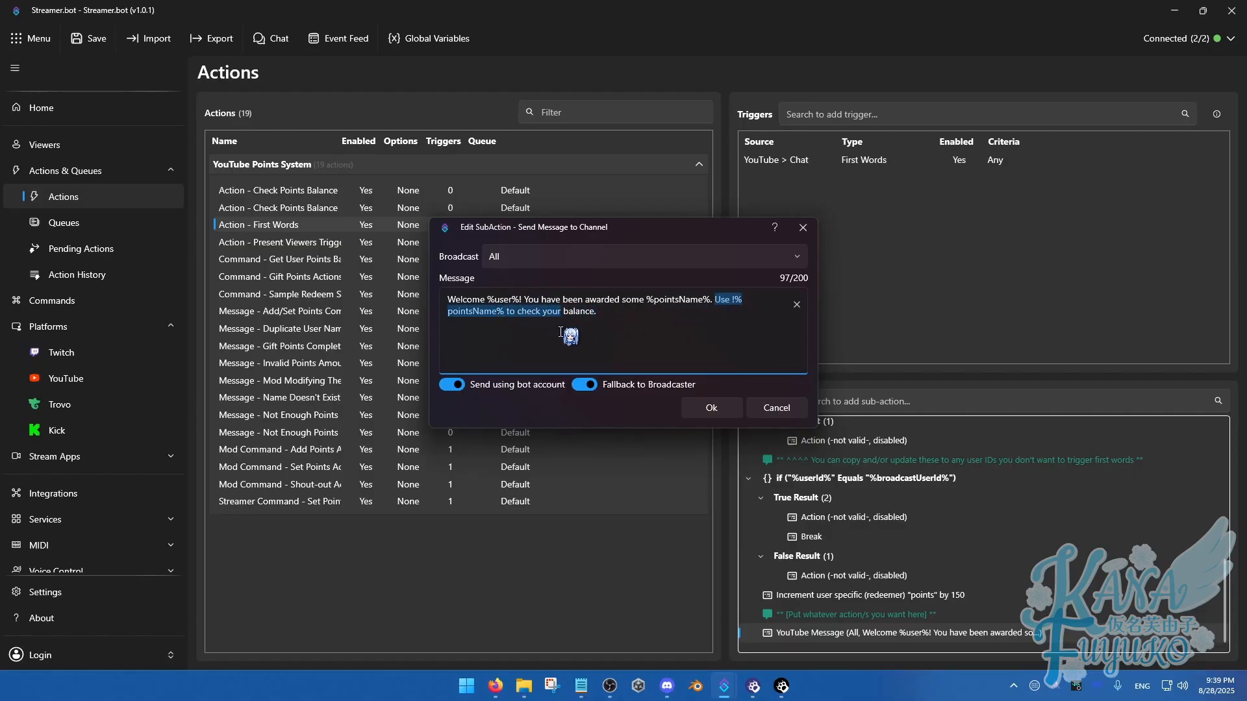
pyautogui.click(653, 319)
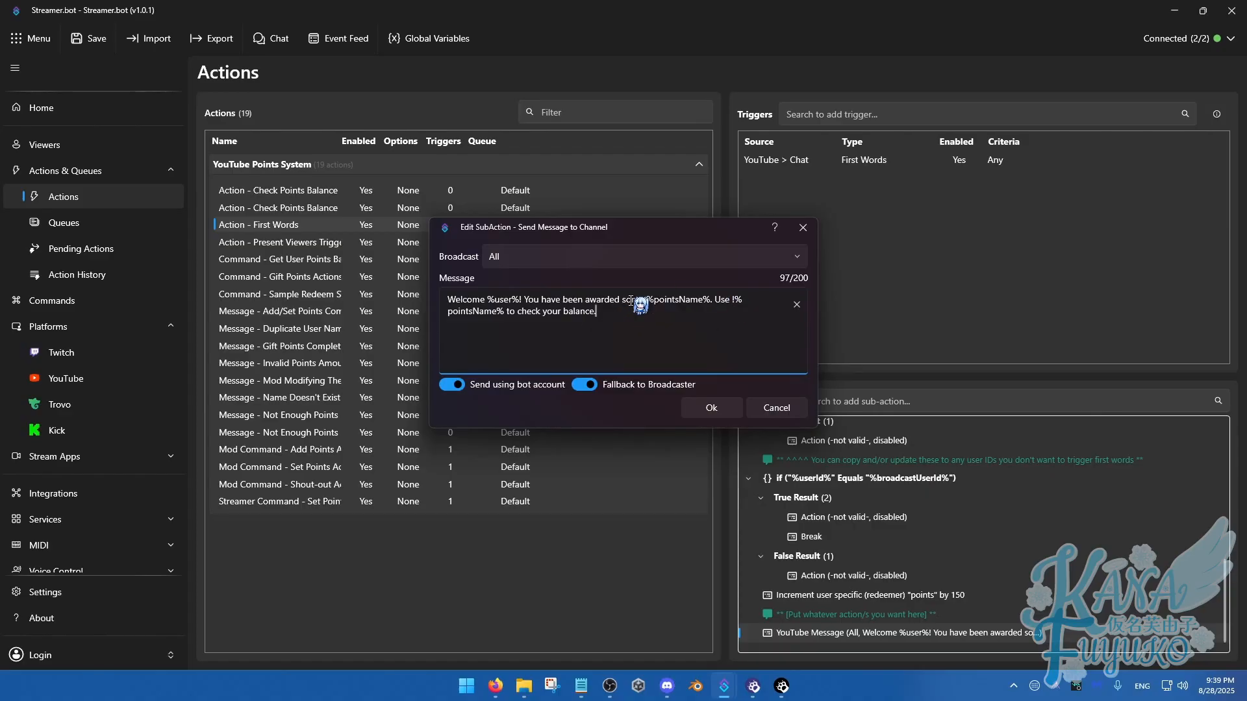
pyautogui.moveTo(639, 318); pyautogui.dragTo(487, 301)
pyautogui.click(501, 305)
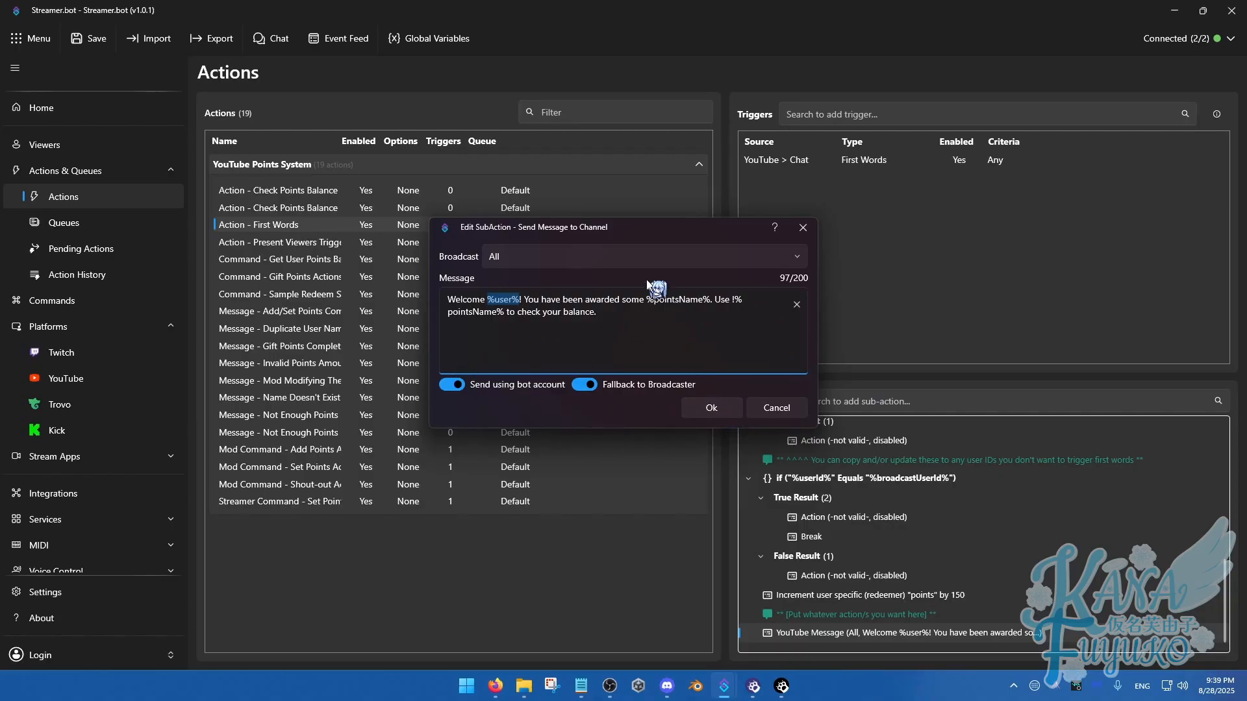
pyautogui.click(638, 322)
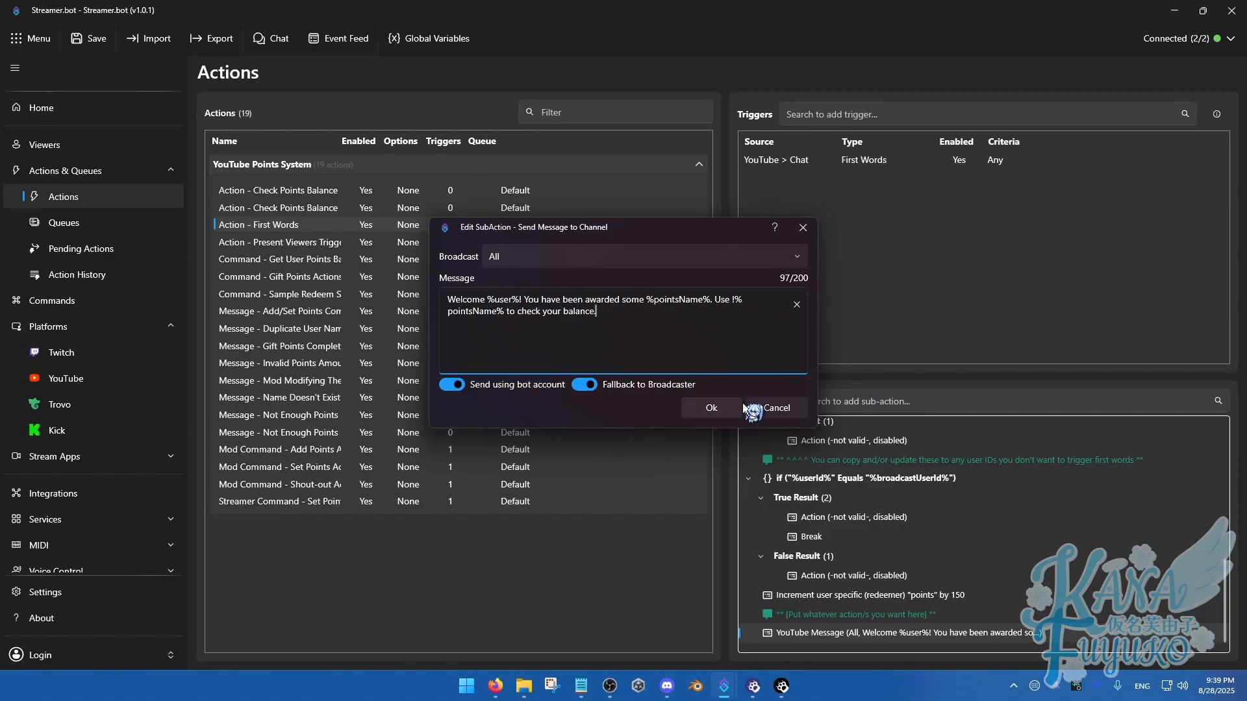
pyautogui.click(712, 408)
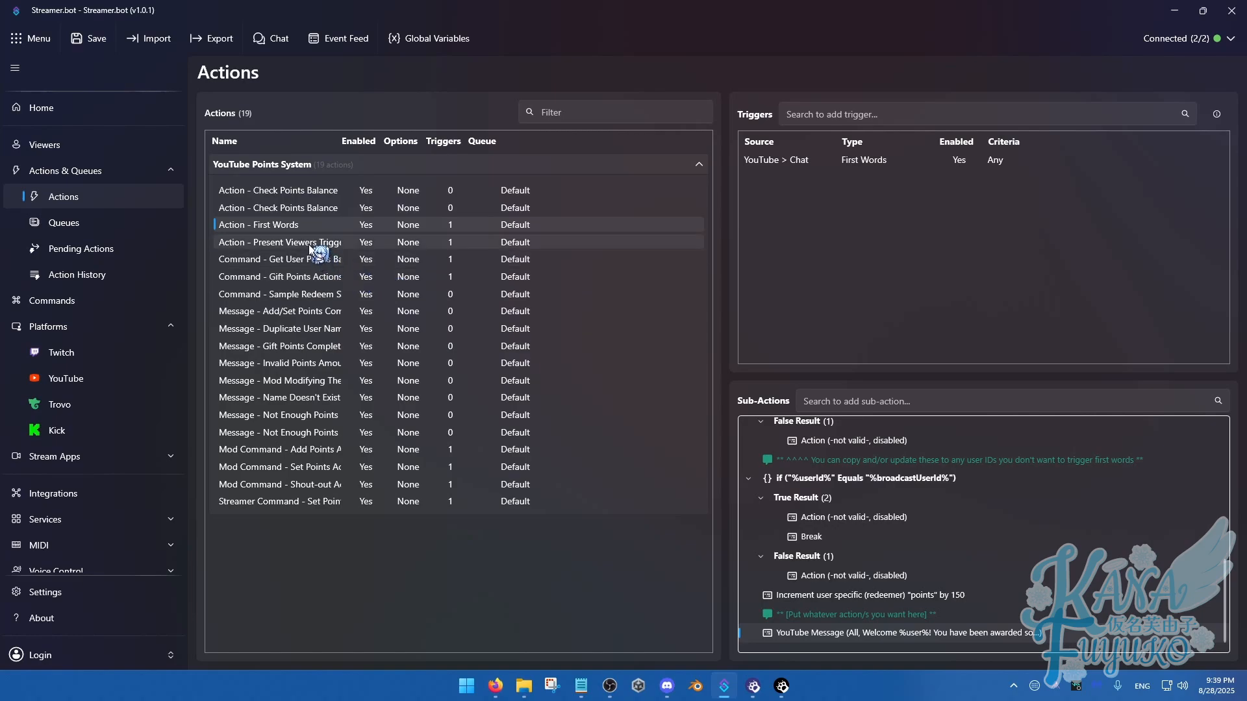
# Set the pointsPerMinute argument of the Present Viewers action to 50
pyautogui.click(303, 242)
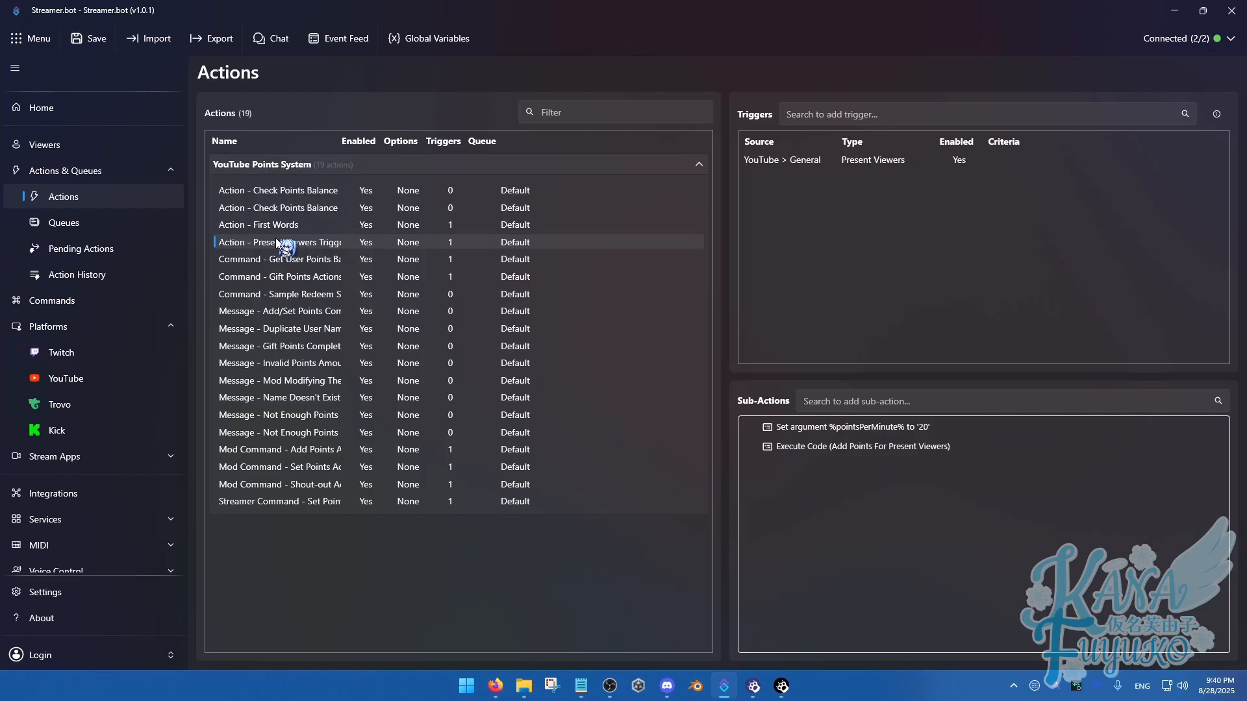
pyautogui.click(857, 429)
pyautogui.doubleClick(863, 433)
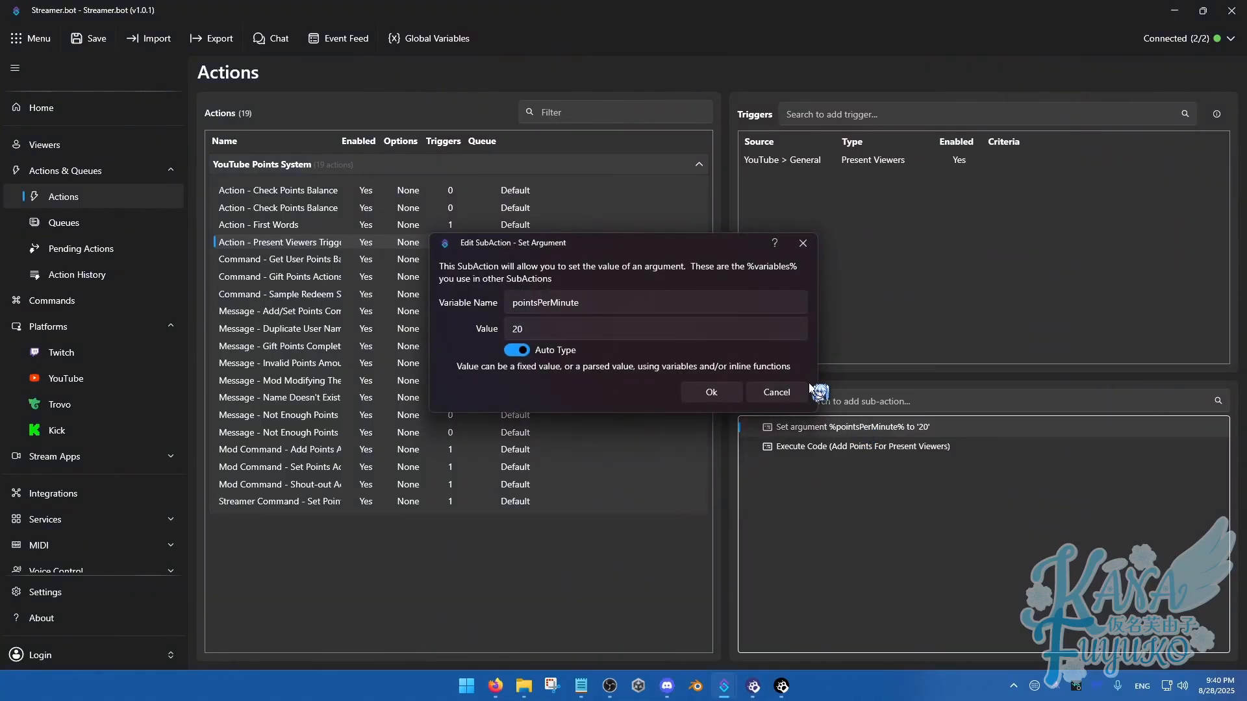
pyautogui.doubleClick(518, 329)
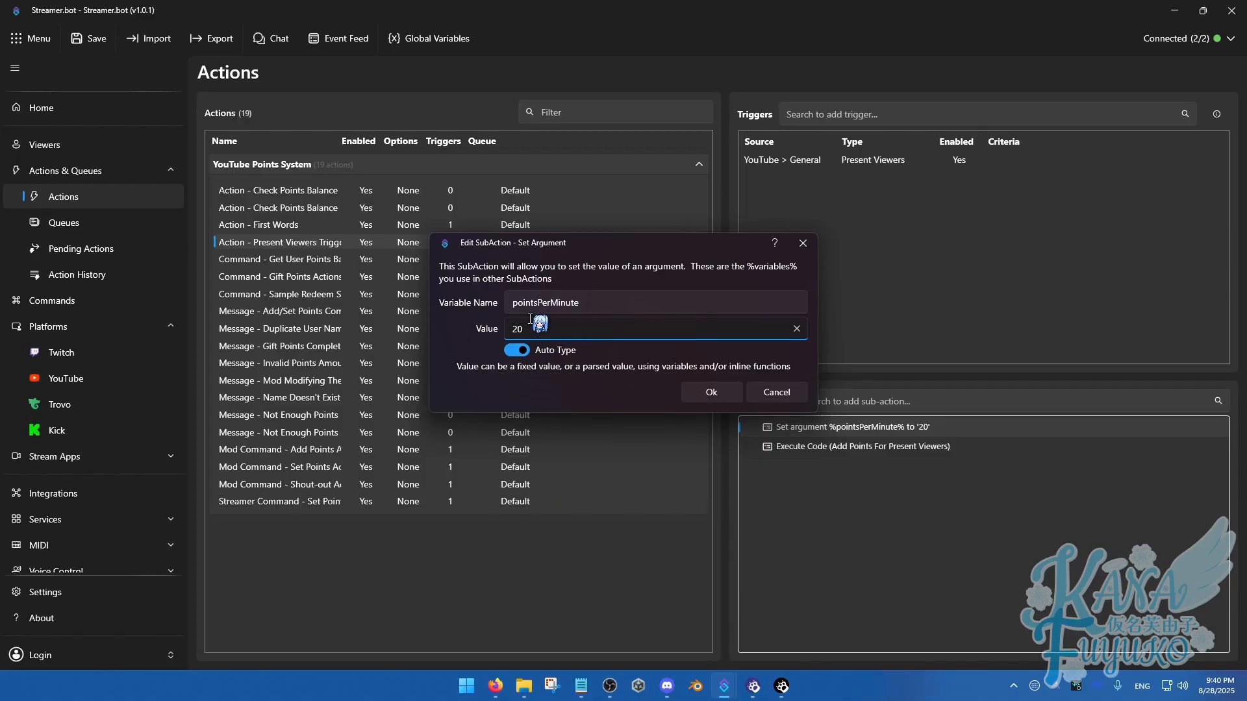
pyautogui.hotkey('ctrl', 'a')
pyautogui.write('50')
pyautogui.click(711, 394)
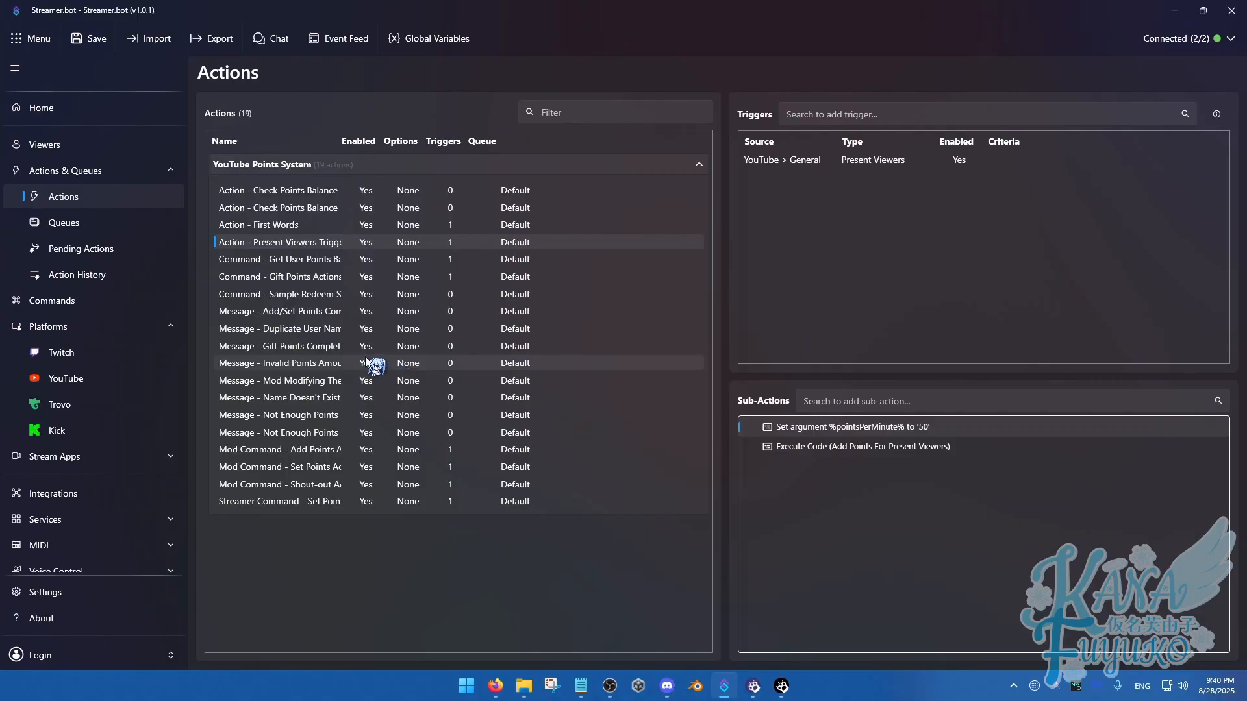
# Check the full name of the Sample Redeem Something YT action and duplicate the action
pyautogui.click(289, 296)
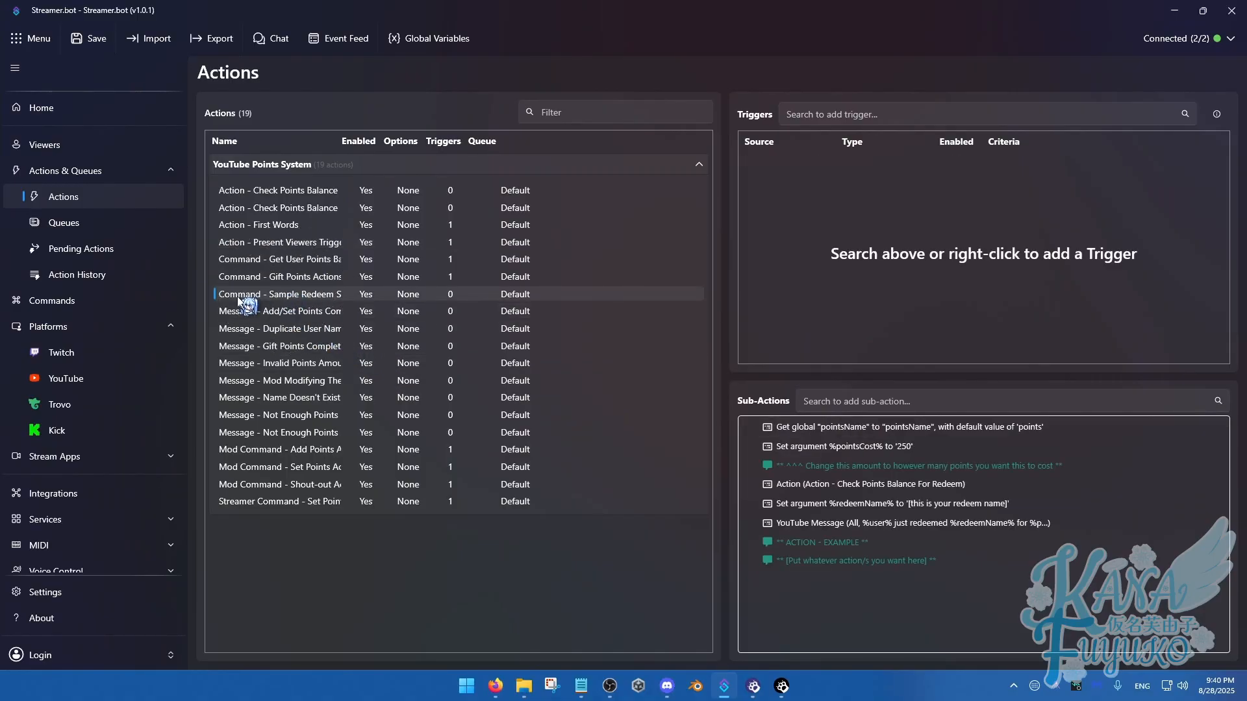
pyautogui.doubleClick(289, 296)
pyautogui.moveTo(596, 267); pyautogui.dragTo(746, 267)
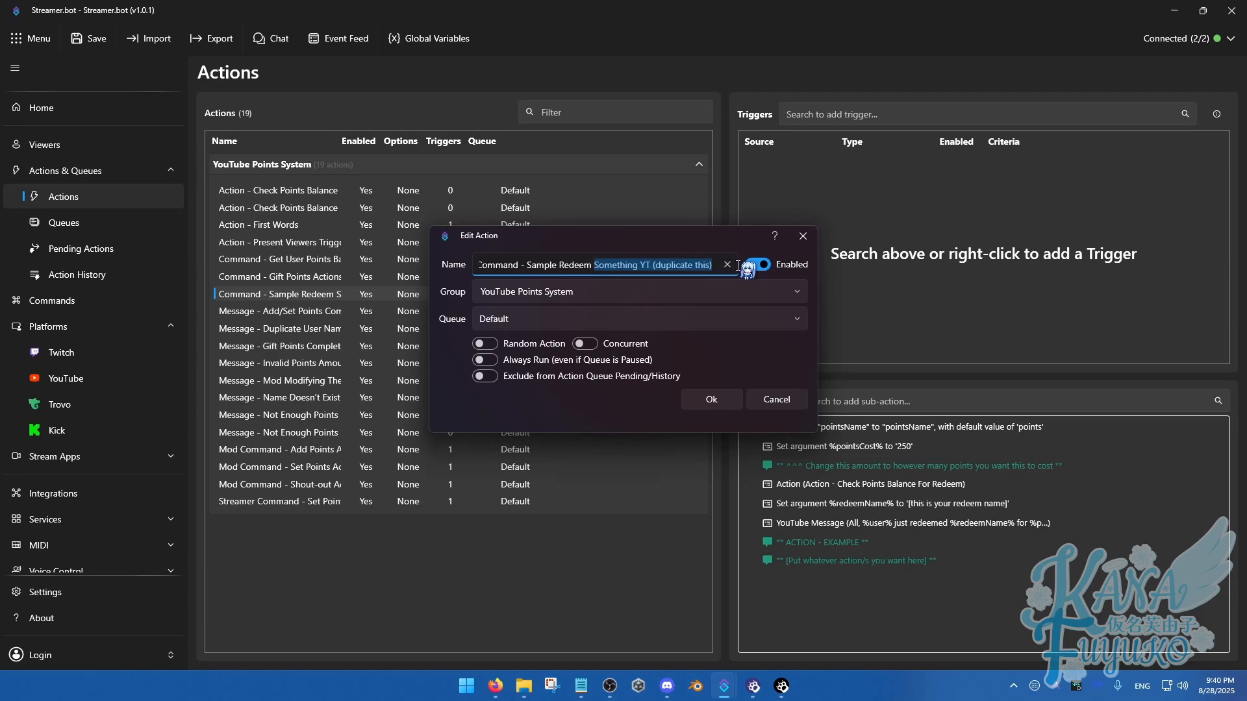
pyautogui.click(713, 400)
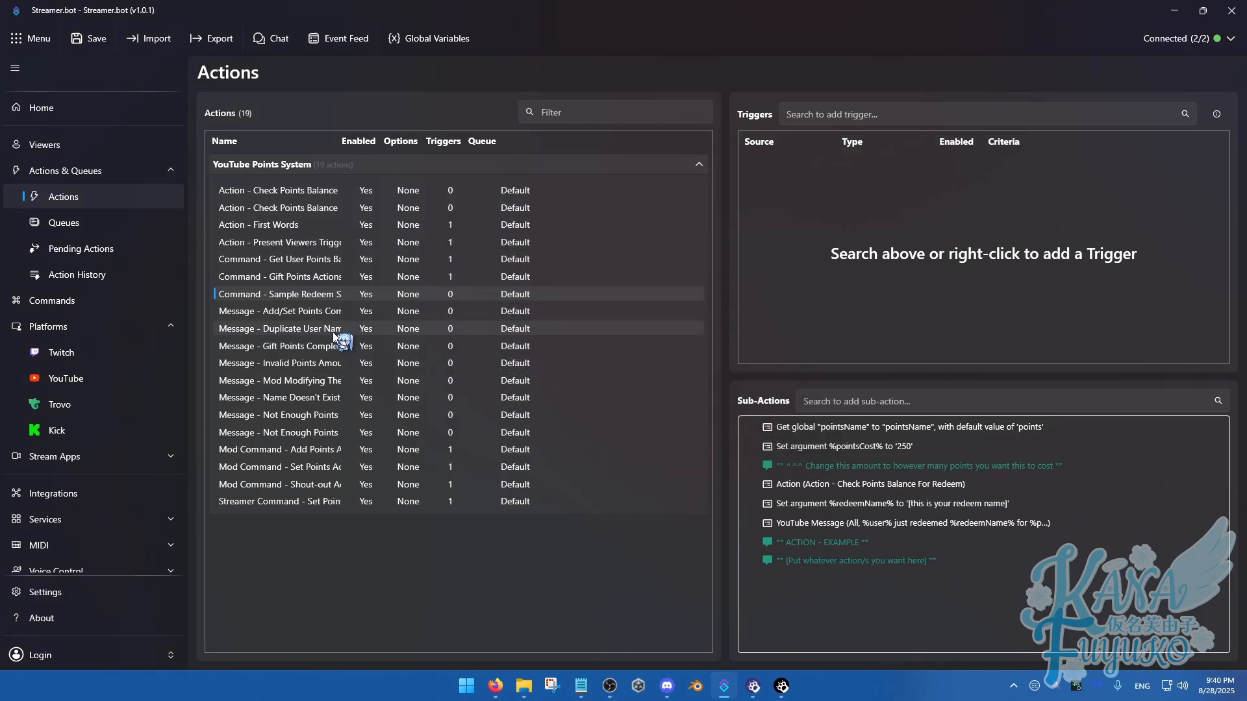
pyautogui.hotkey('ctrl', 'v')
# Rename the copied Sample Redeem action to "Redeem - Throw Plushies"
pyautogui.click(293, 313)
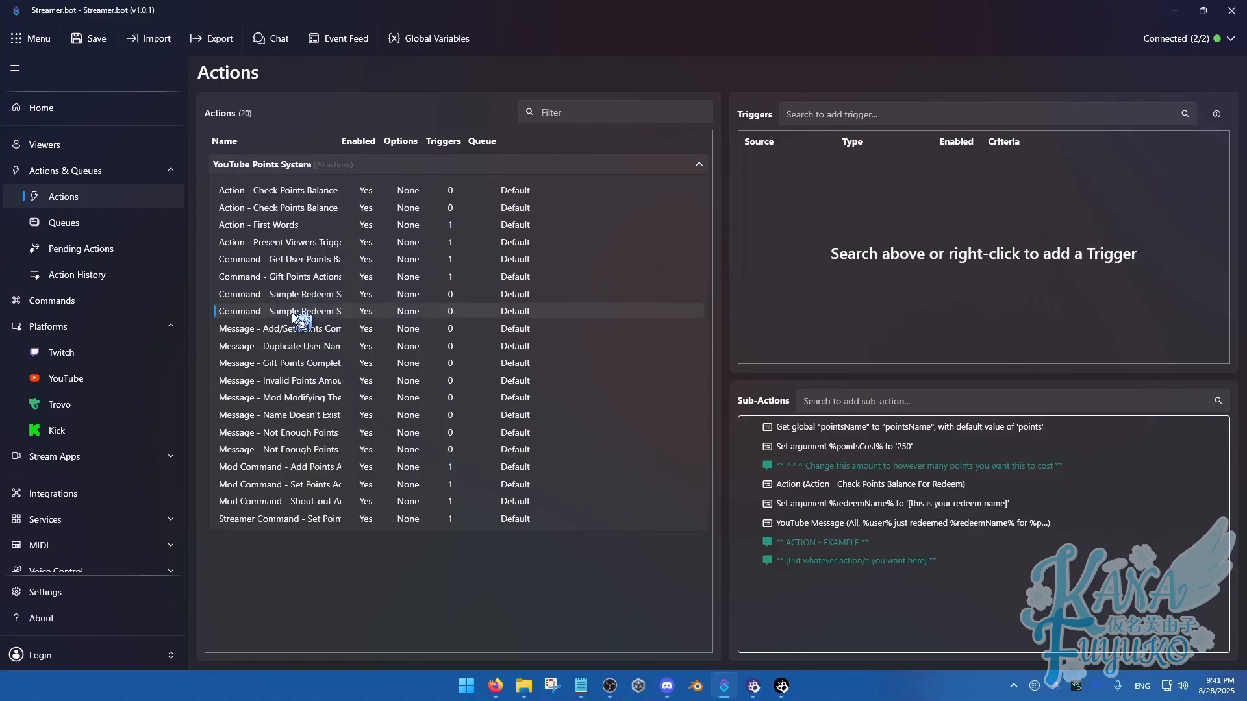
pyautogui.doubleClick(294, 313)
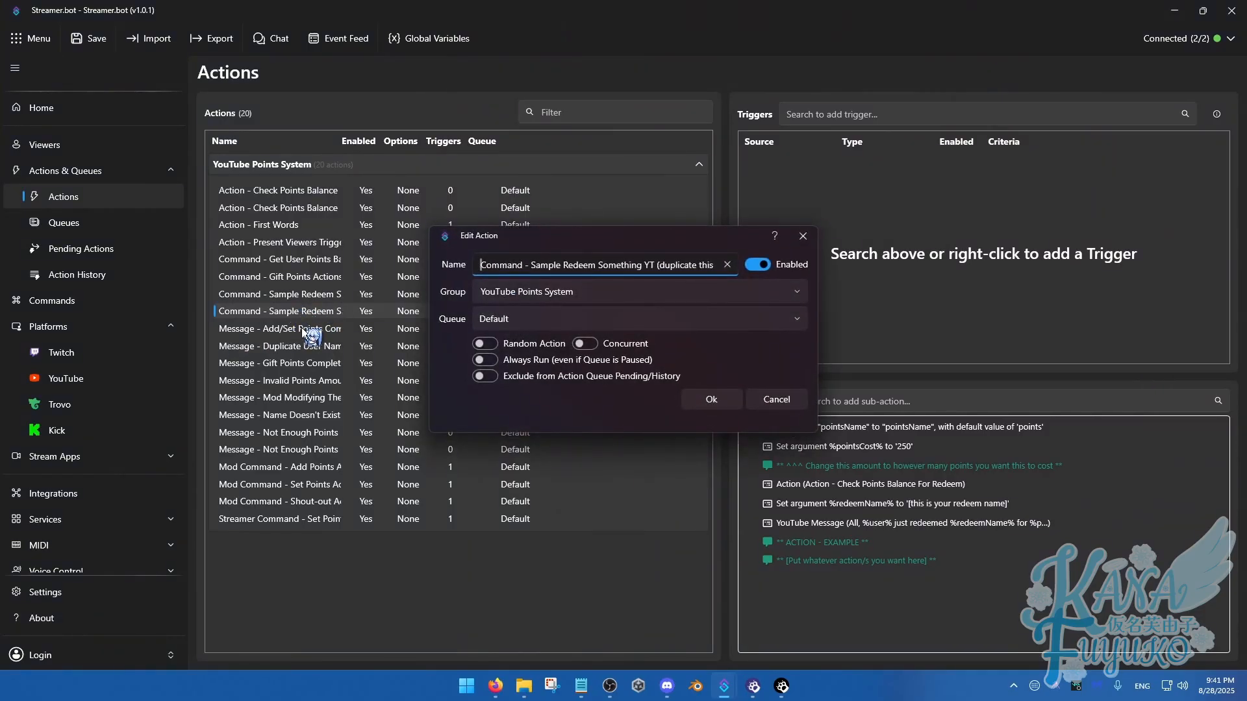
pyautogui.tripleClick(519, 266)
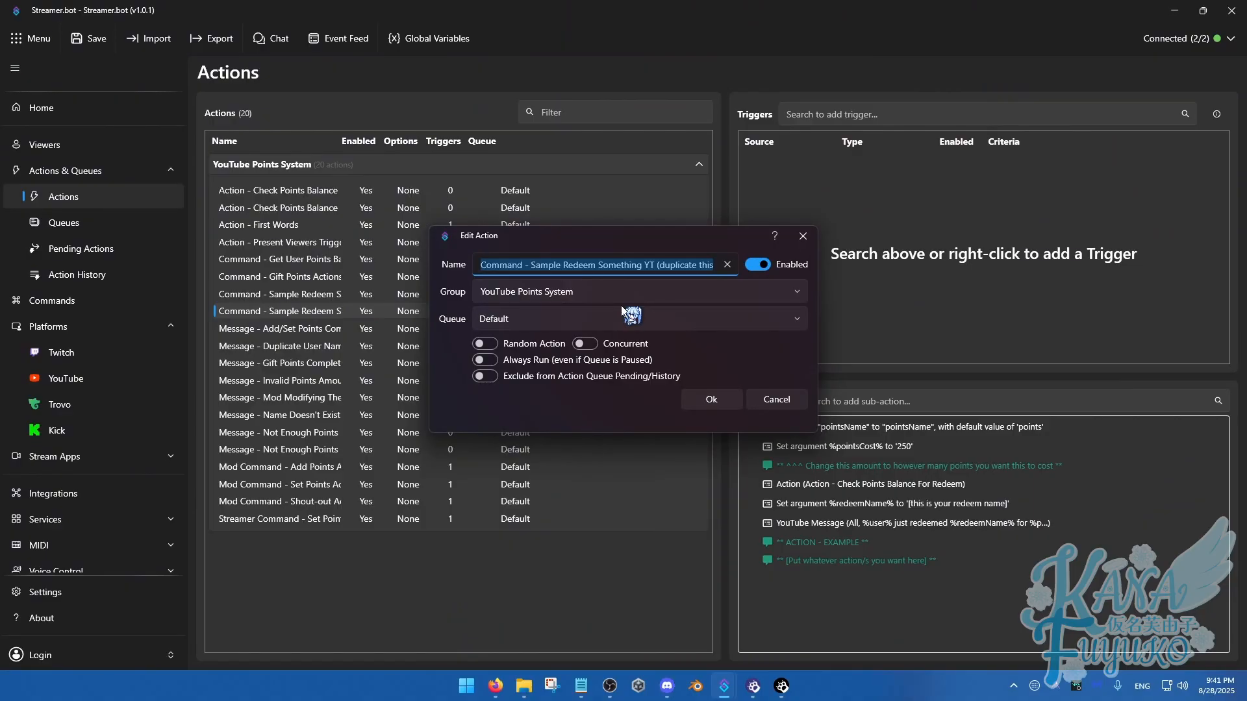
pyautogui.write('Redeem')
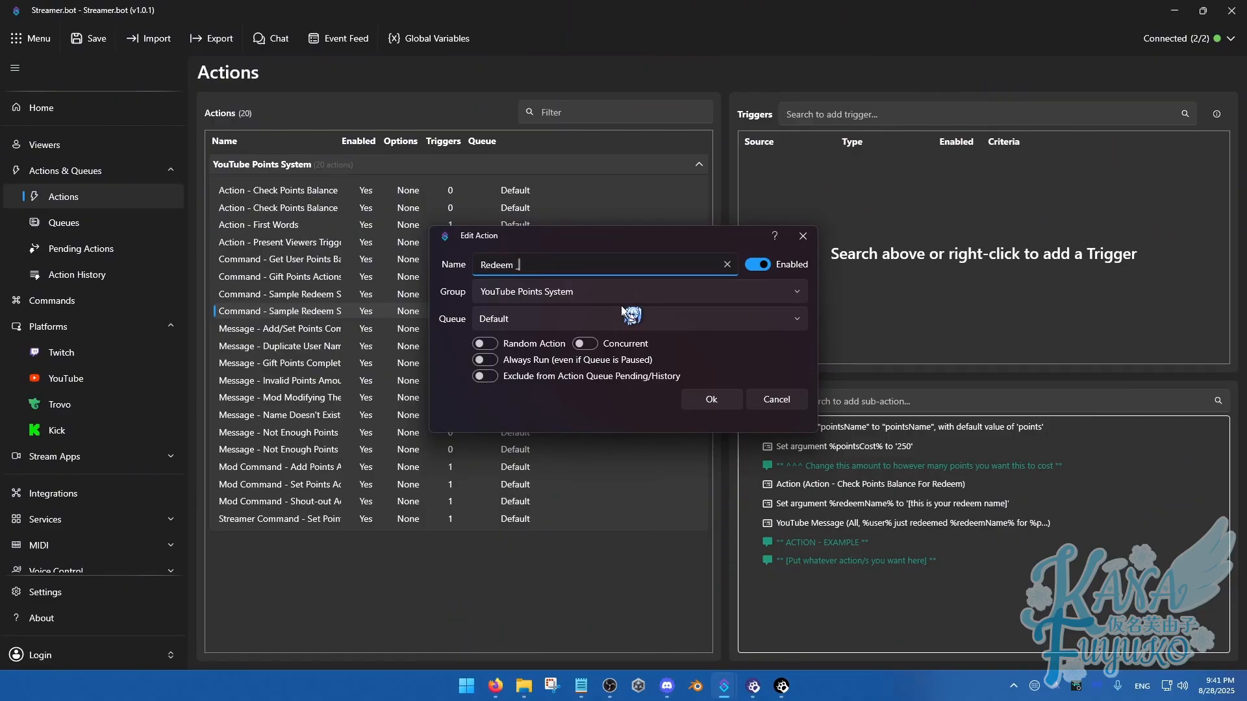
pyautogui.write(' - Throw Plushies')
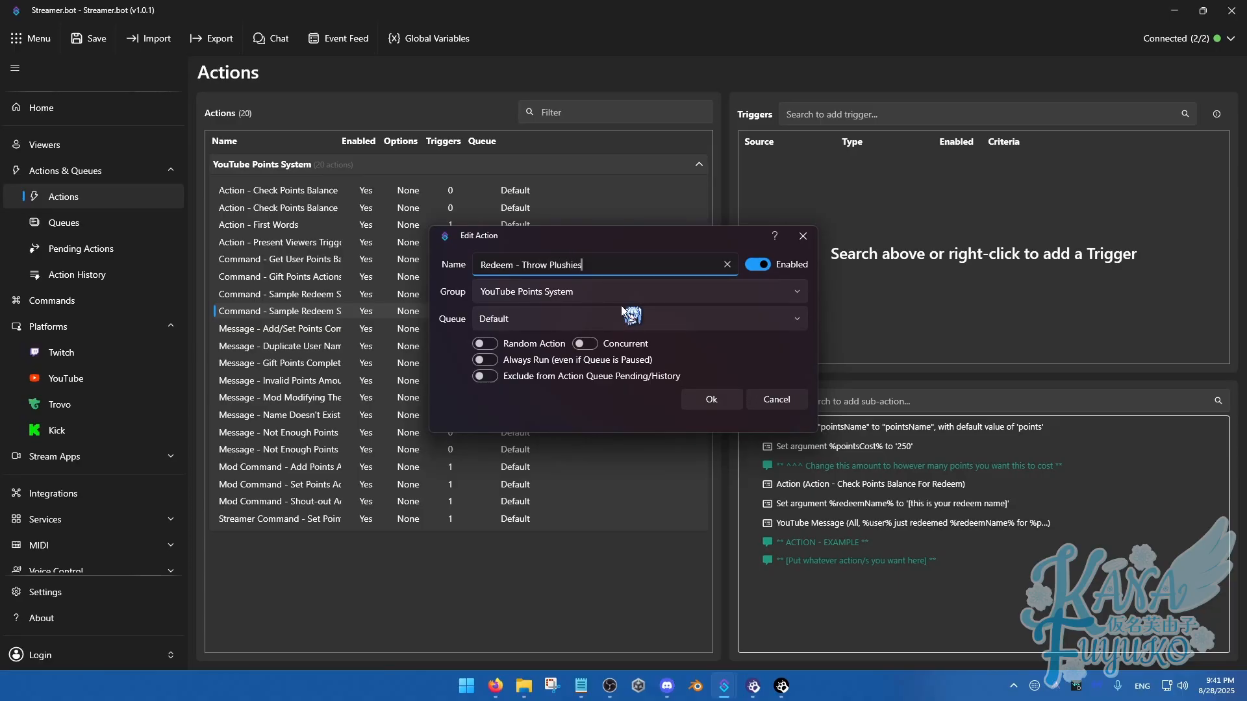
# Assign the Throw Plushies action to a new group named "YouTube Redeems" and save its settings
pyautogui.click(542, 293)
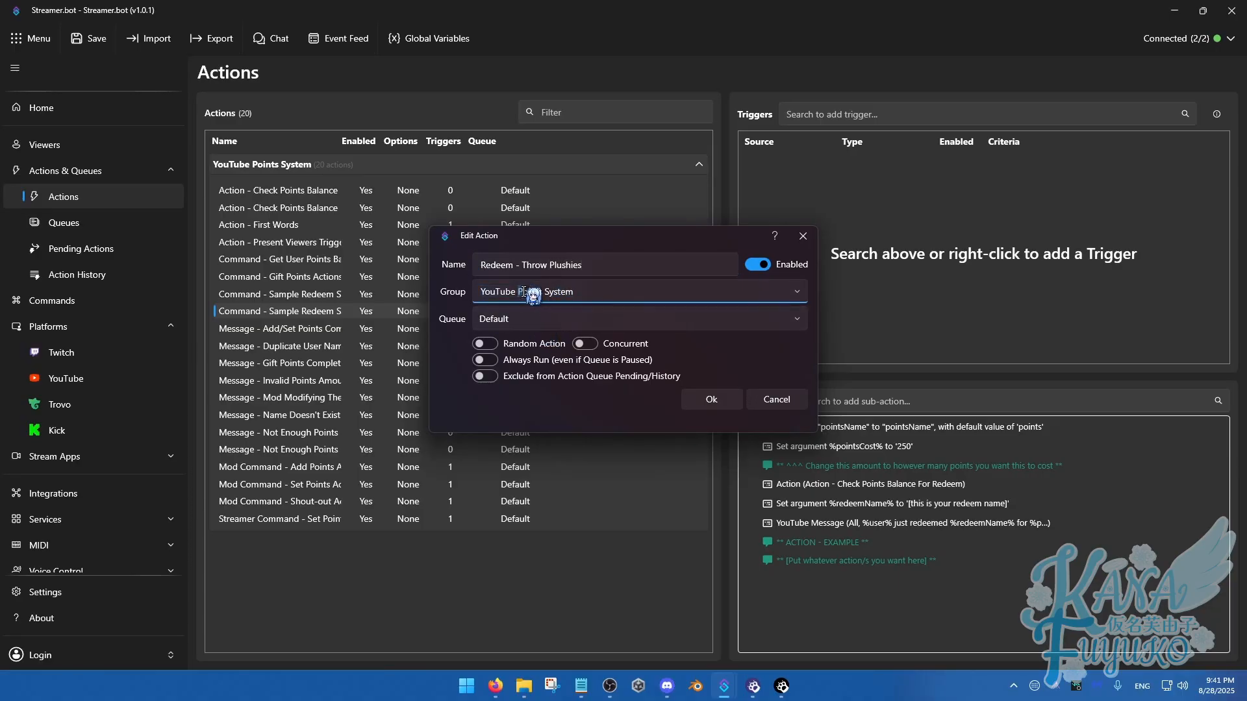
pyautogui.moveTo(519, 292); pyautogui.dragTo(642, 313)
pyautogui.write('Redeems')
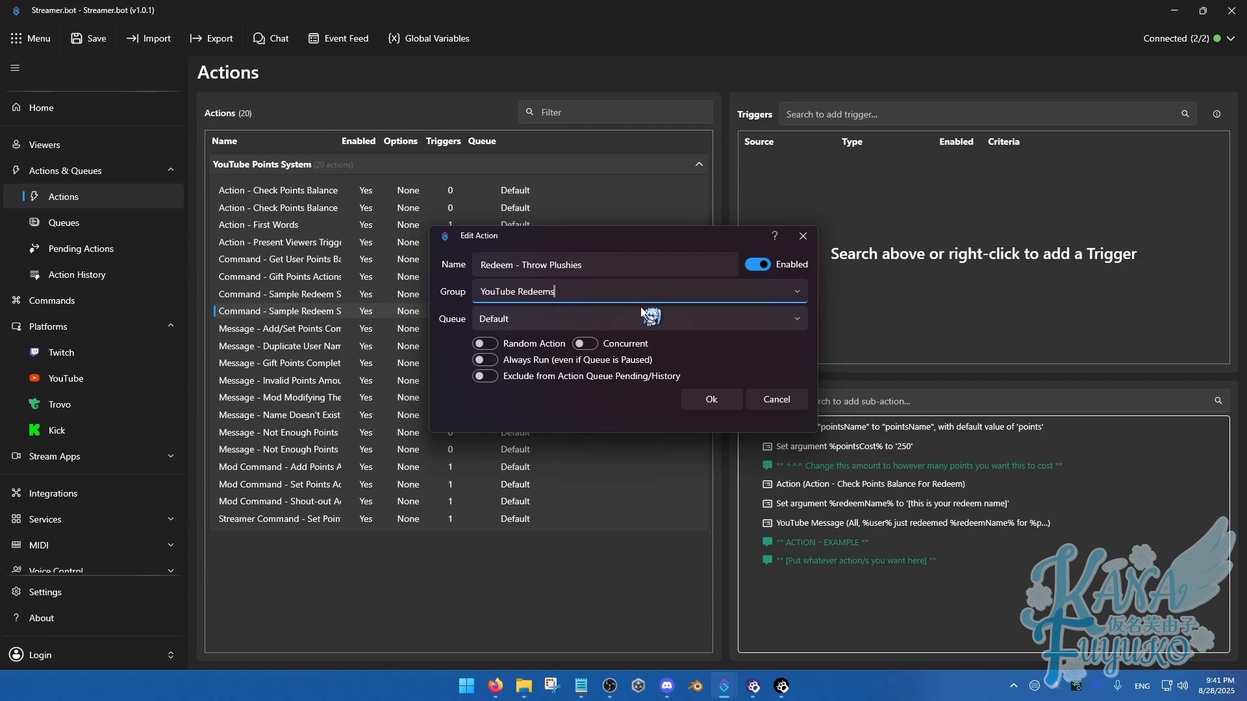
pyautogui.click(554, 291)
pyautogui.moveTo(482, 292); pyautogui.dragTo(560, 292)
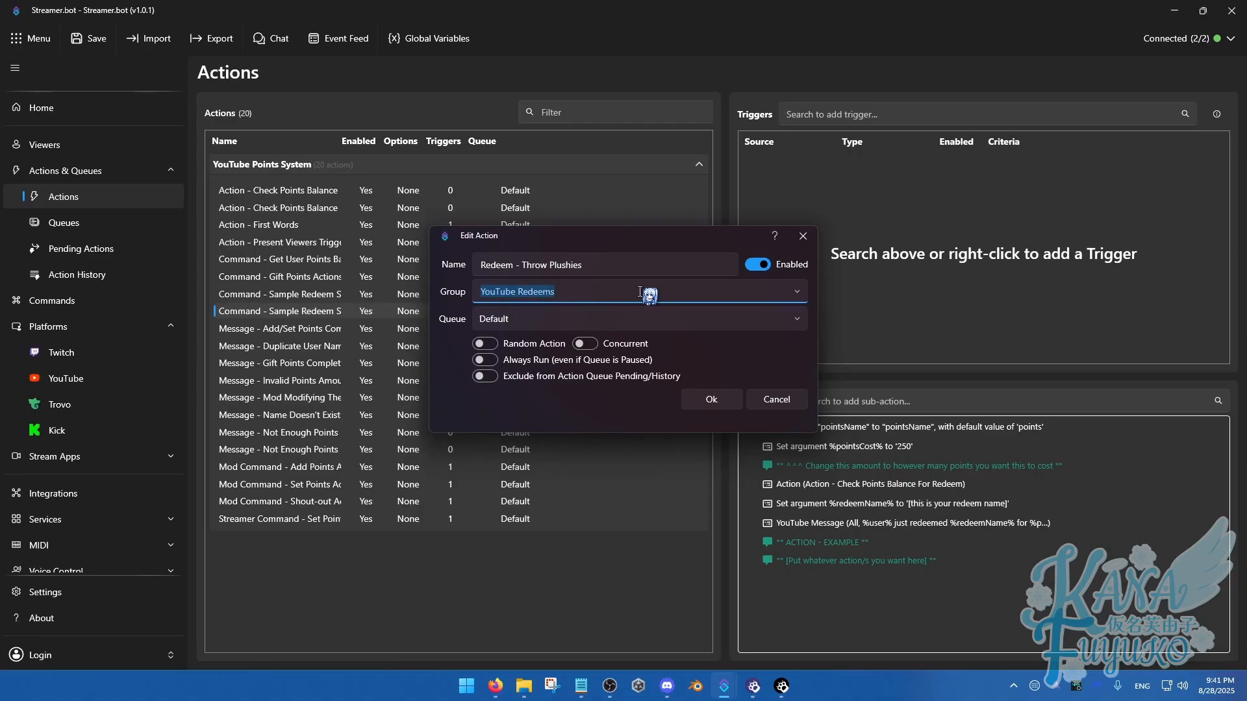
pyautogui.click(721, 399)
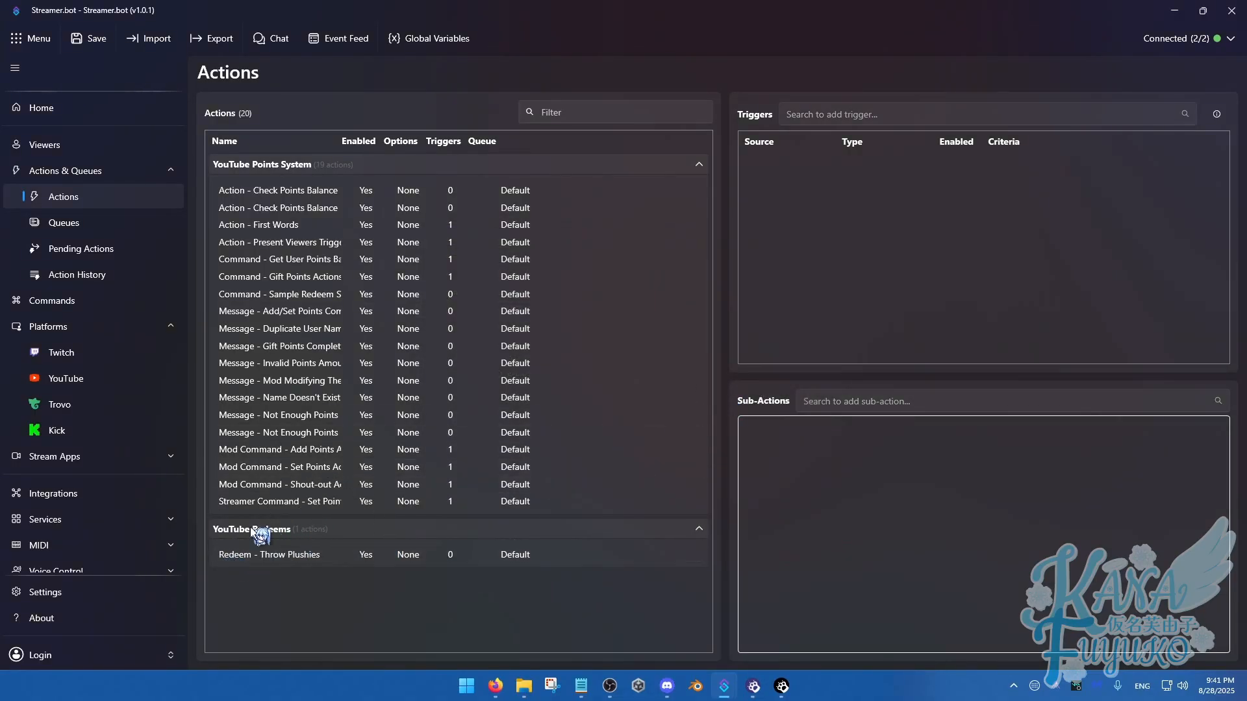
# Make three duplicates of the Redeem - Throw Plushies action in the YouTube Redeems group
pyautogui.click(278, 555)
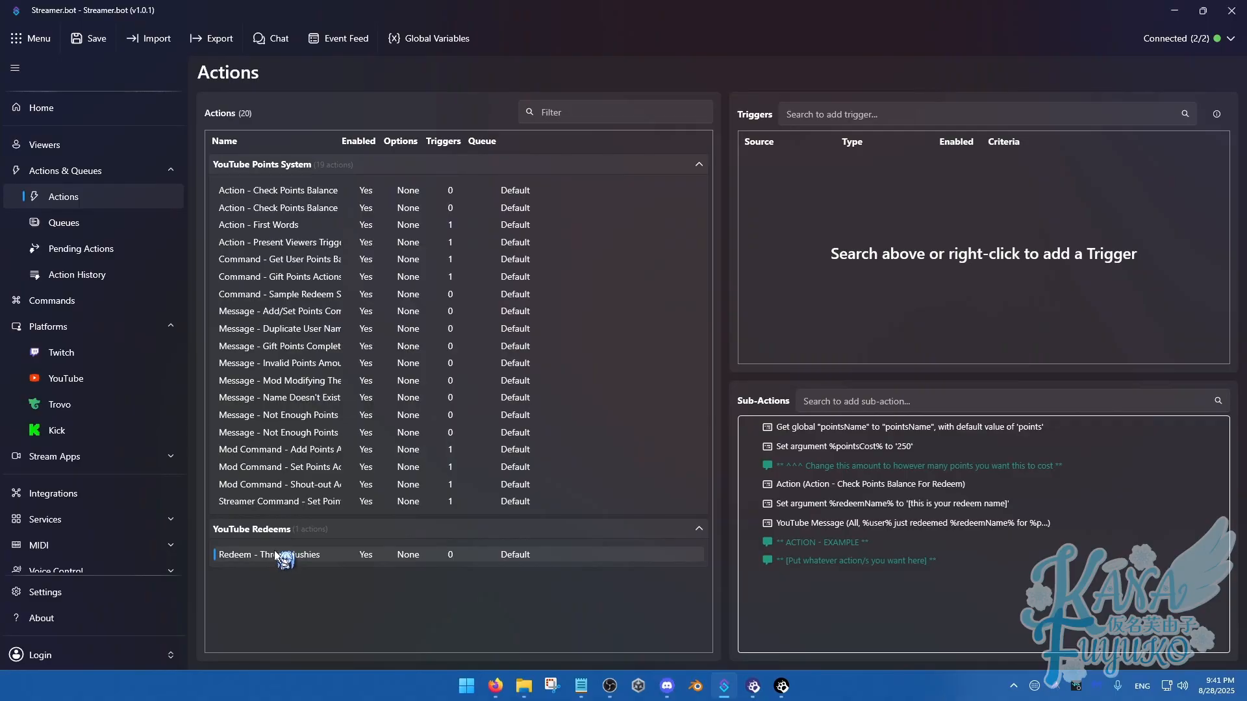
pyautogui.hotkey('ctrl', 'd')
pyautogui.hotkey('ctrl', 'd')
pyautogui.hotkey('ctrl', 'd')
# Delete the three copies of the Throw Plushies action and select the original
pyautogui.click(296, 602)
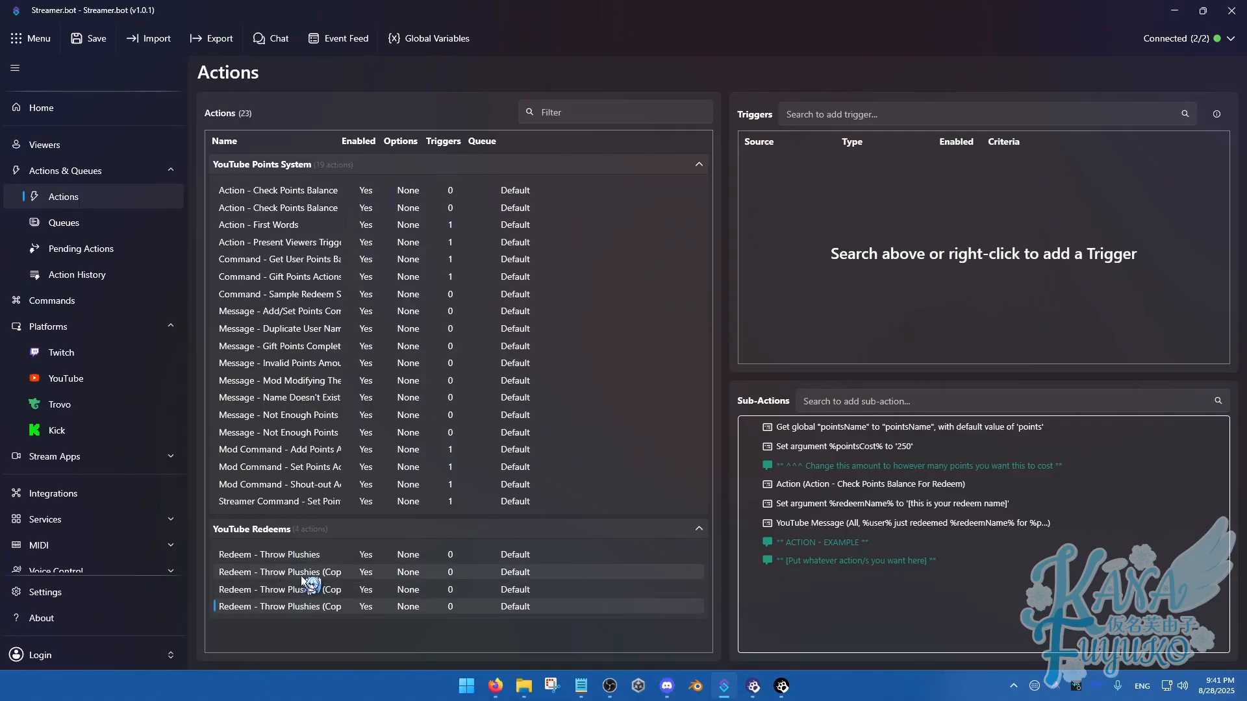
pyautogui.keyDown('shift'); pyautogui.click(303, 574); pyautogui.keyUp('shift')
pyautogui.press('Delete')
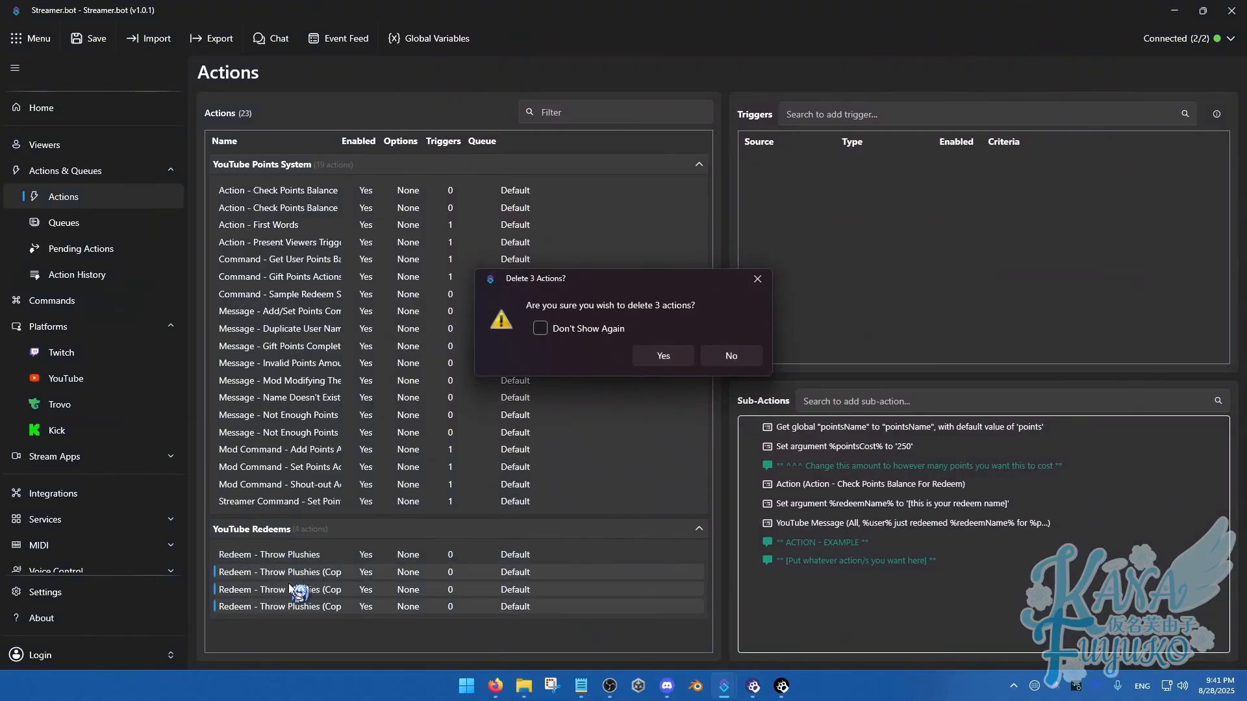
pyautogui.click(678, 355)
pyautogui.click(312, 554)
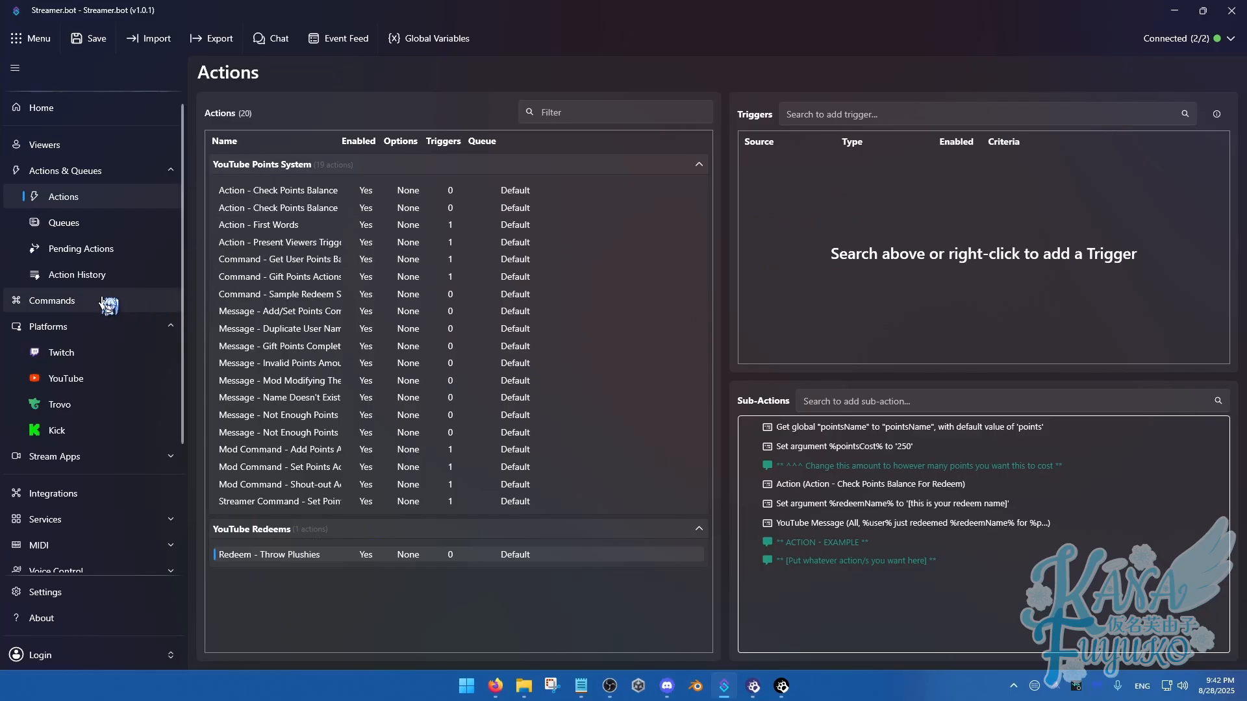
# Create a new chat command named "Throw Plushies" that responds to !plushies
pyautogui.click(165, 327)
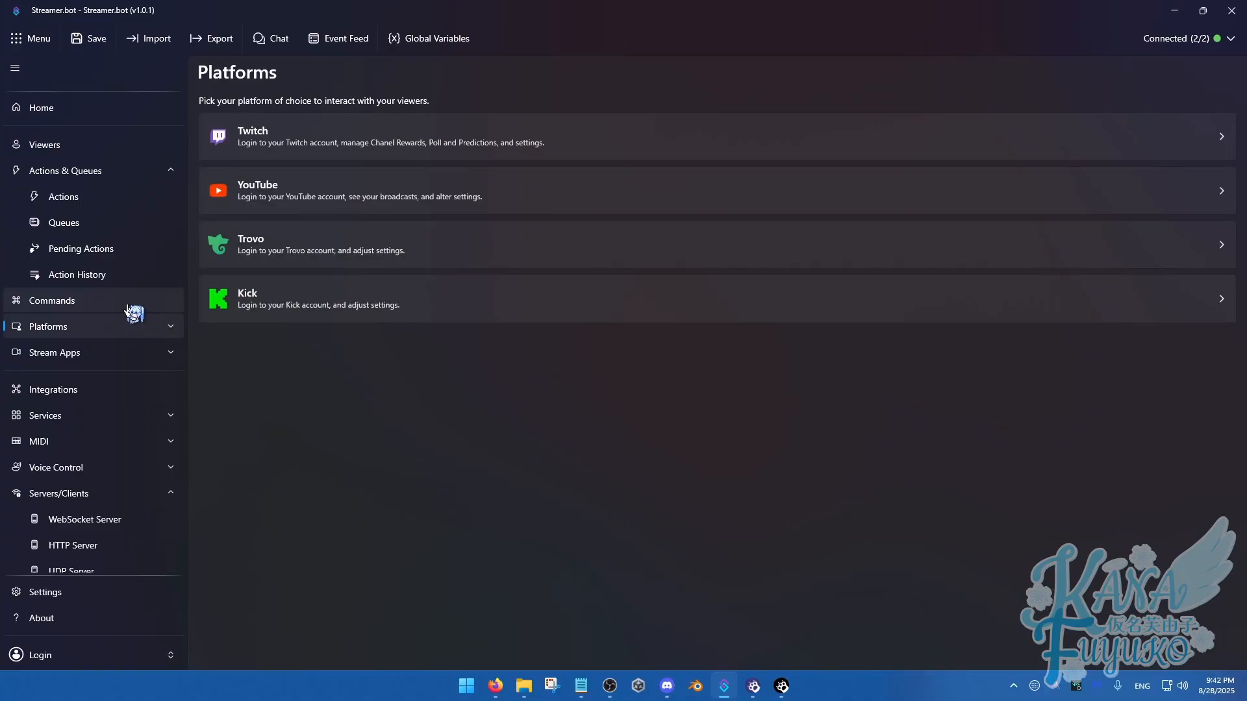
pyautogui.click(66, 308)
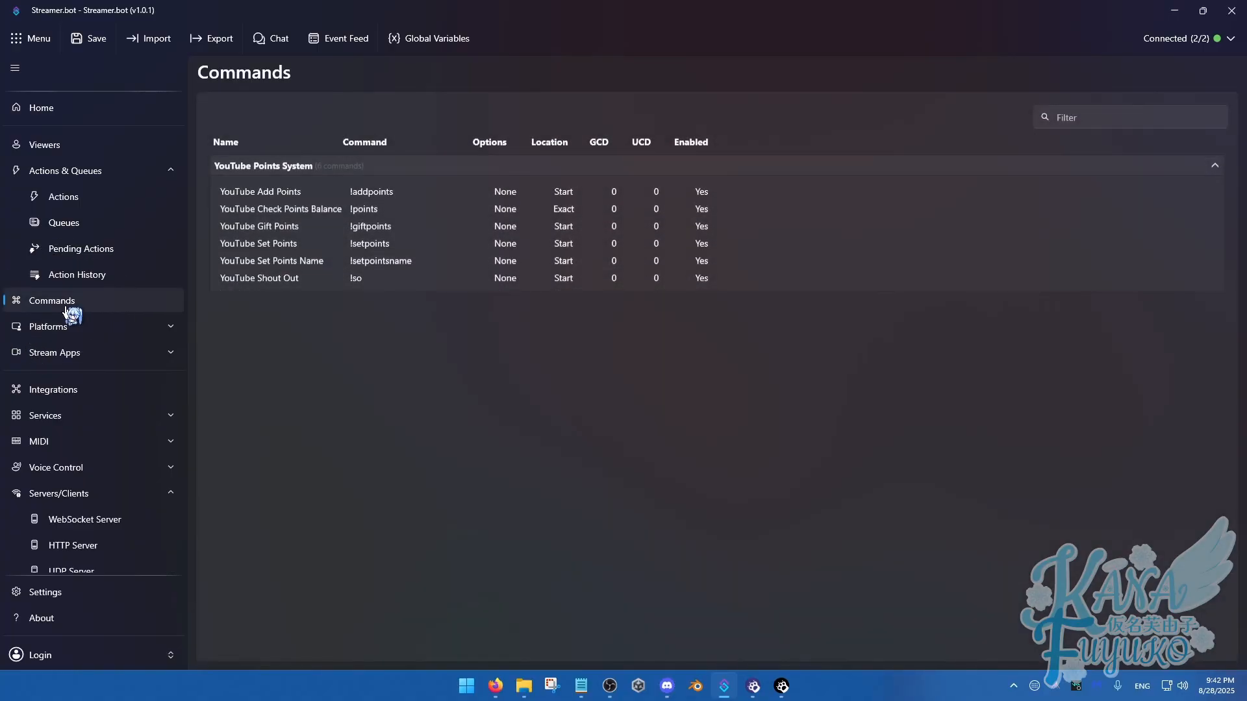
pyautogui.rightClick(336, 367)
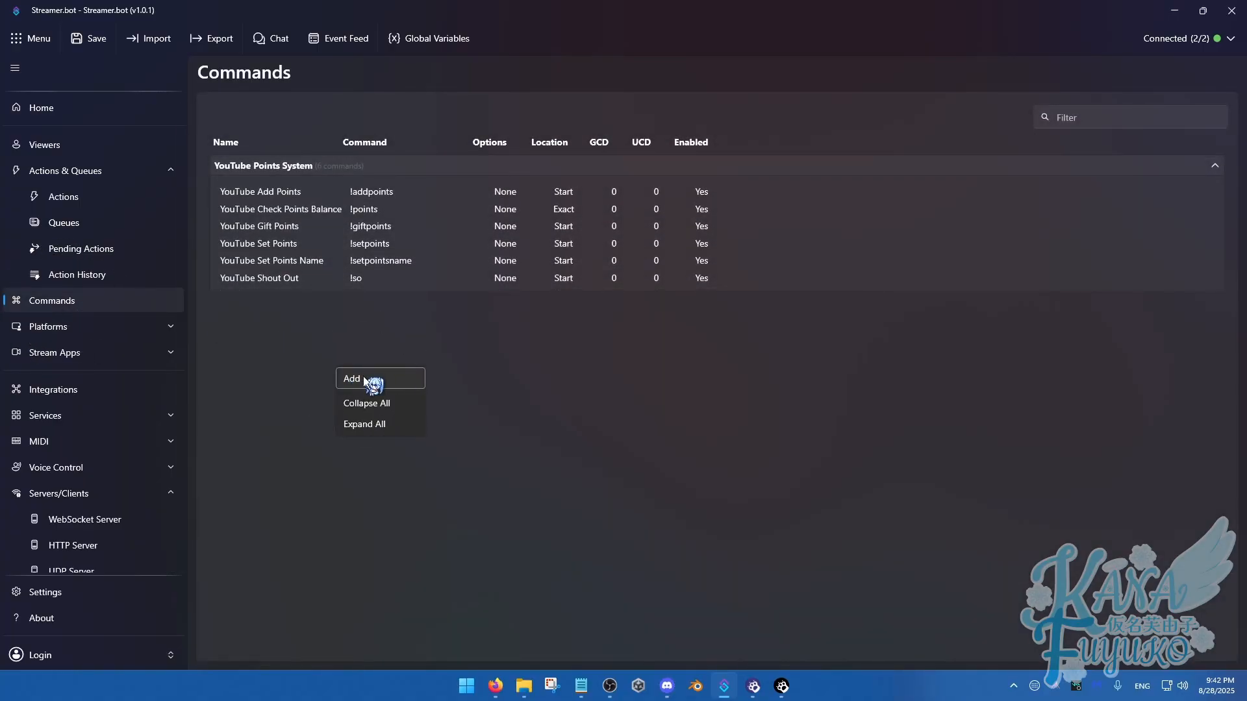
pyautogui.click(364, 378)
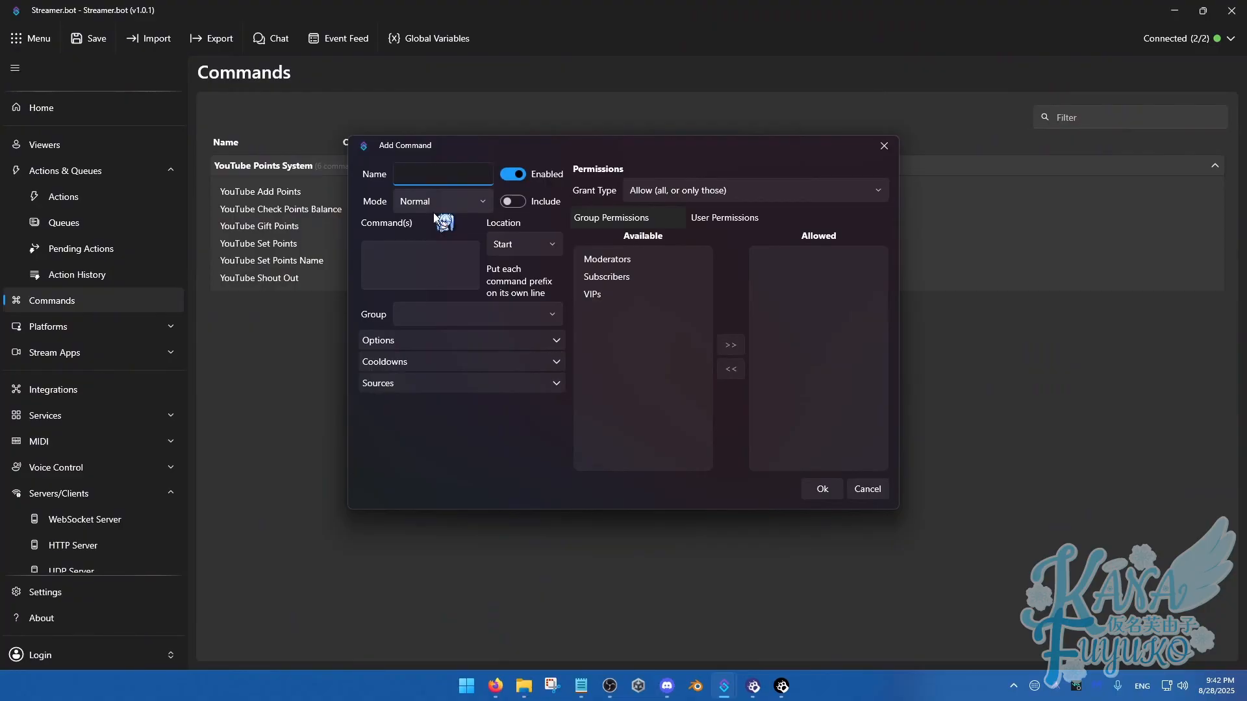
pyautogui.write('Throw Plushies')
pyautogui.click(414, 255)
pyautogui.write('!p')
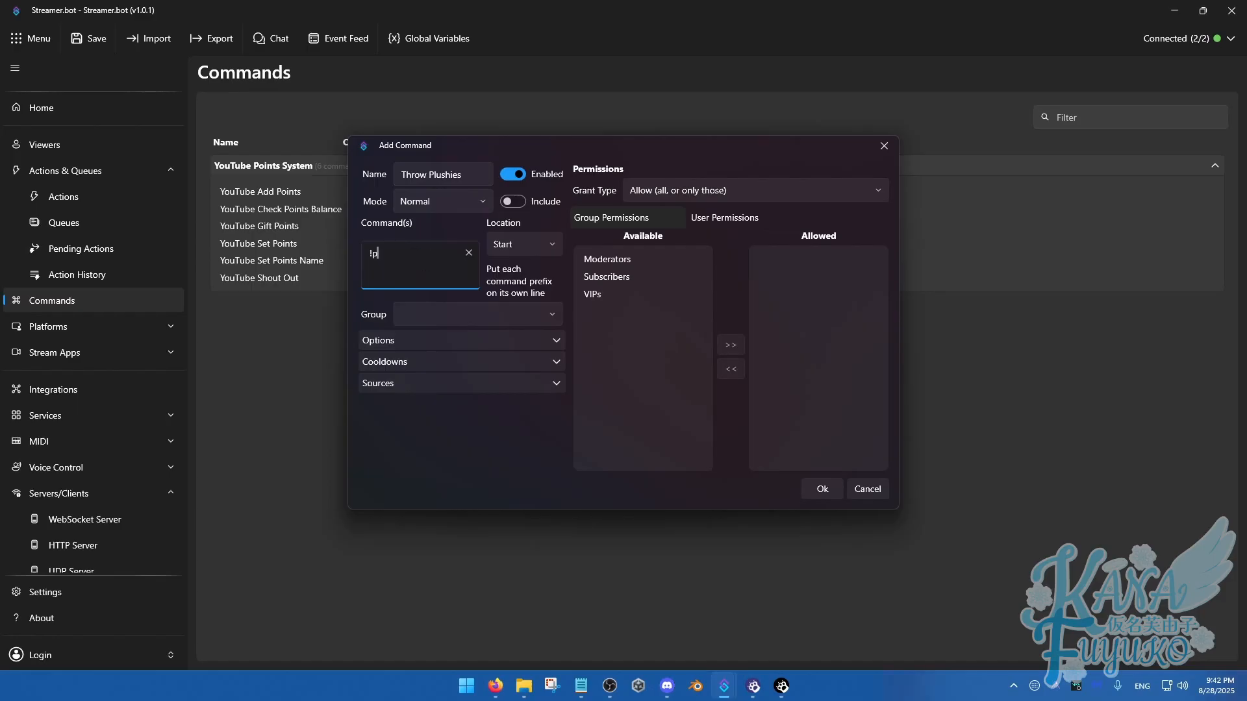
pyautogui.write('lushies')
# Assign the Throw Plushies command to a new group named "YouTube Redeem Commands"
pyautogui.click(433, 315)
pyautogui.write('Y')
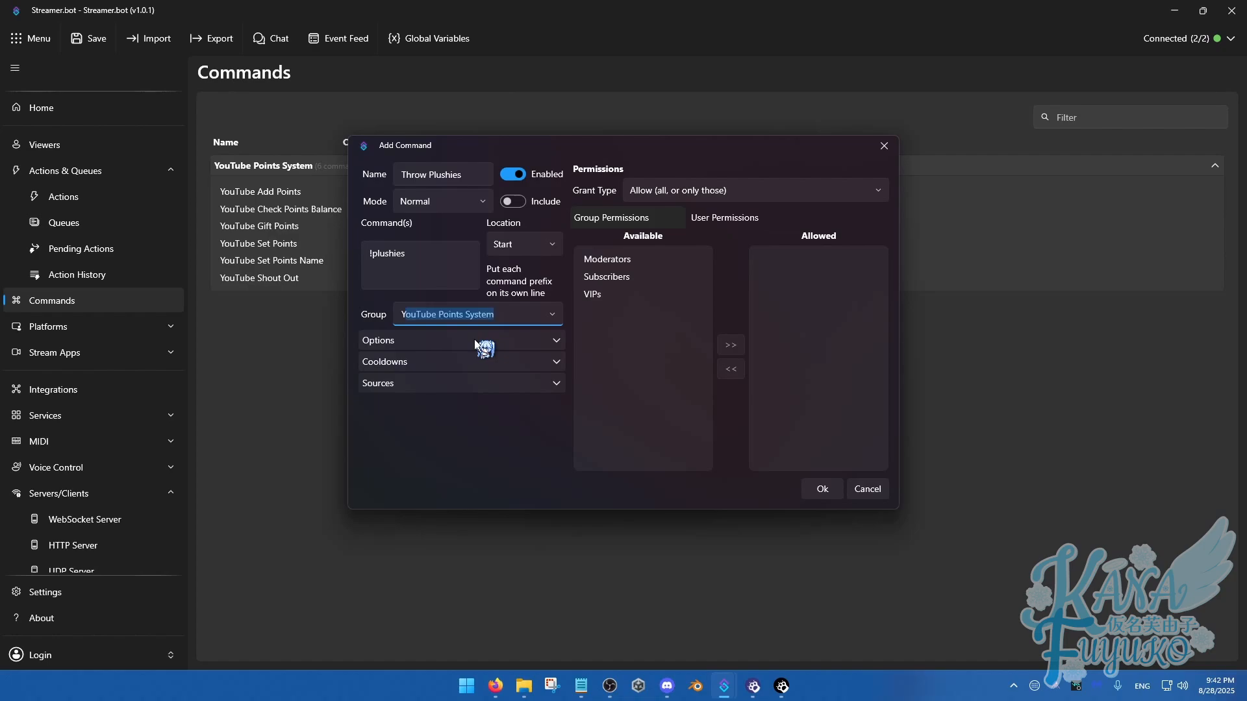
pyautogui.write('ouTube Comman')
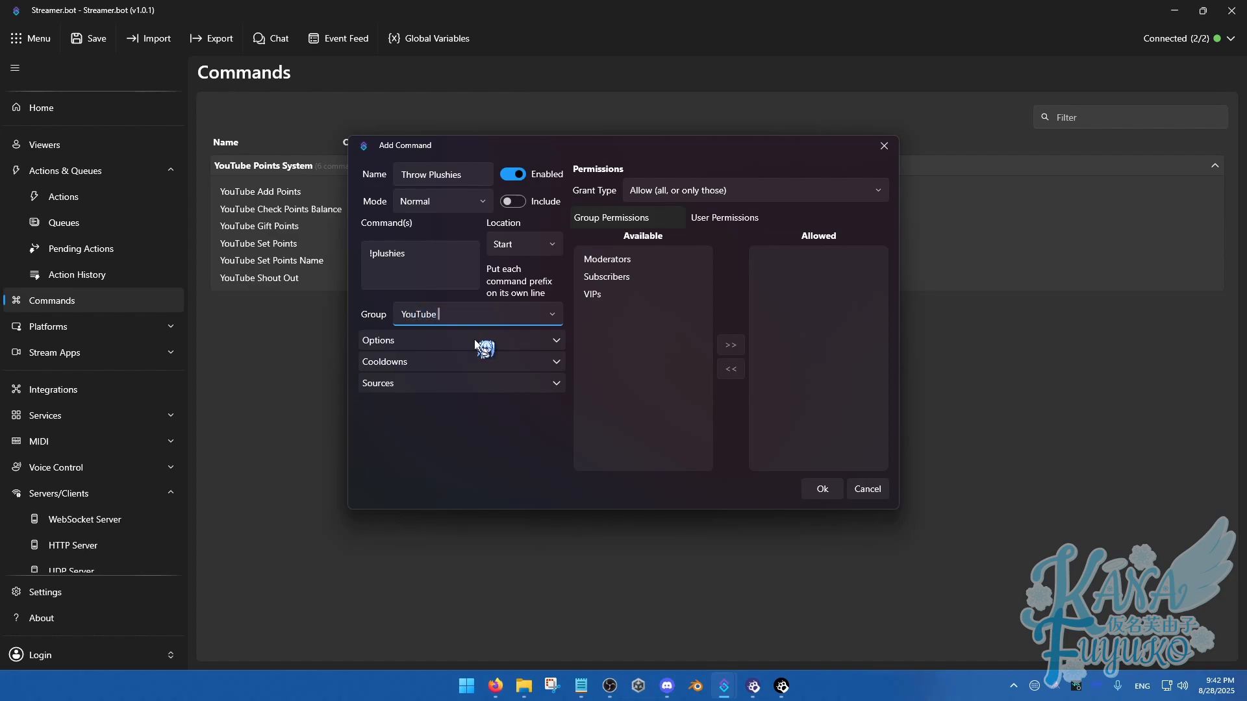
pyautogui.press('BackSpace')
pyautogui.press('BackSpace')
pyautogui.press('BackSpace')
pyautogui.press('BackSpace')
pyautogui.write('Redeem Commands')
# Set both the global cooldown and the user cooldown of the Throw Plushies command to 30 seconds
pyautogui.click(477, 342)
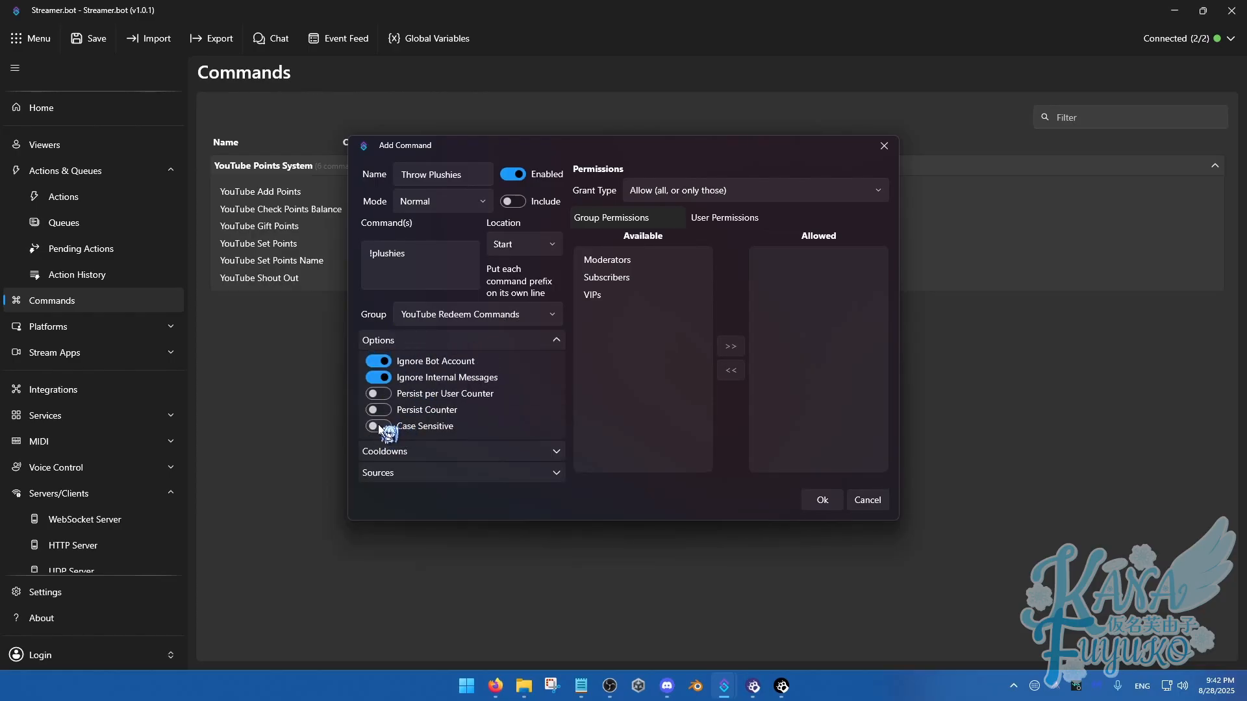
pyautogui.click(427, 342)
pyautogui.click(419, 362)
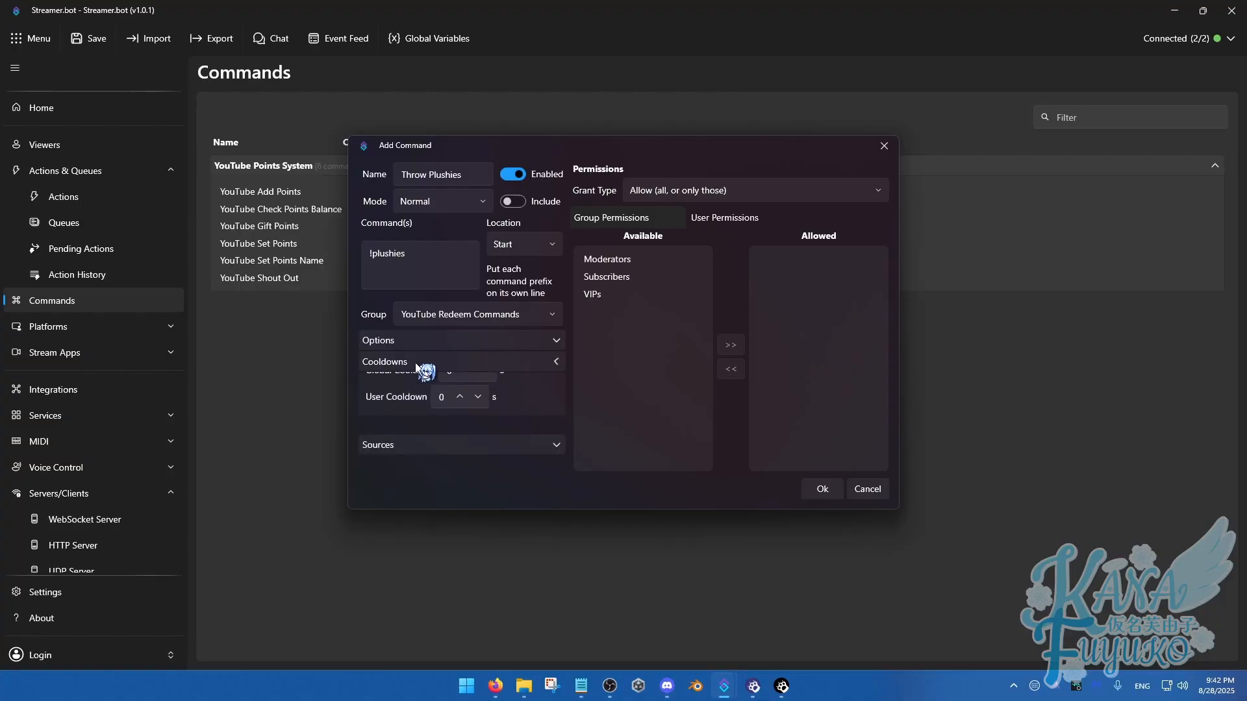
pyautogui.click(452, 388)
pyautogui.press('BackSpace')
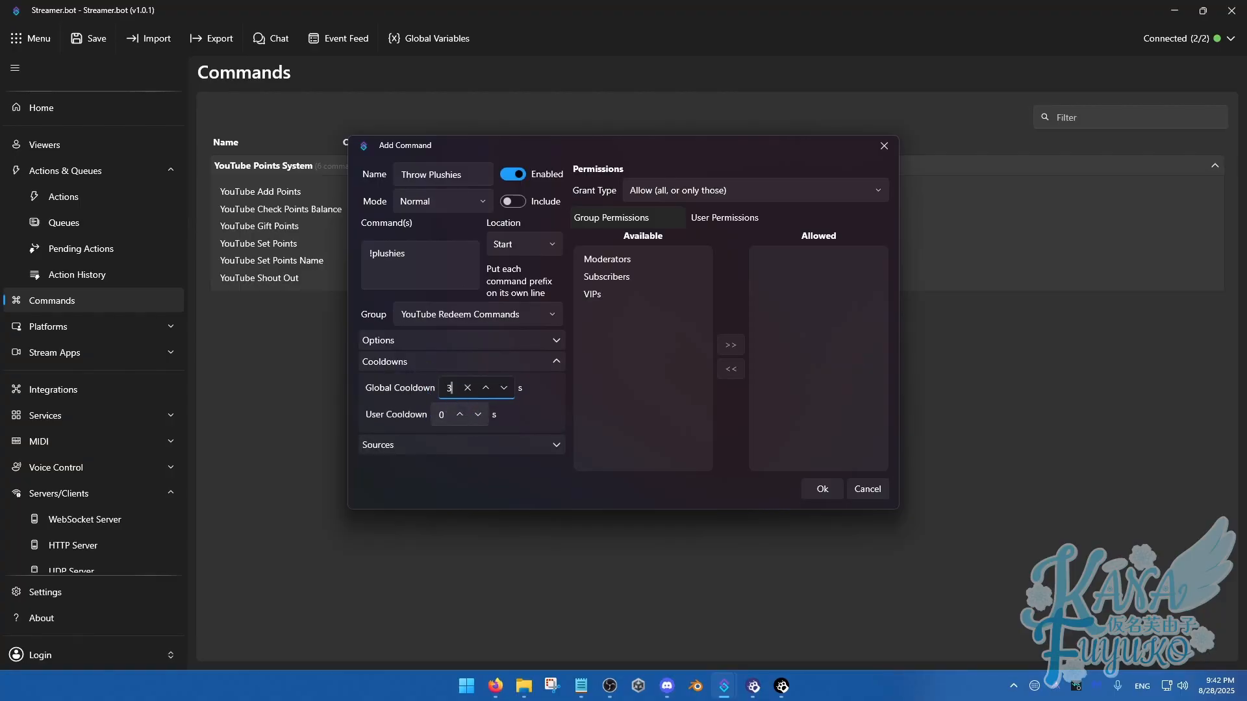
pyautogui.write('30')
pyautogui.click(442, 421)
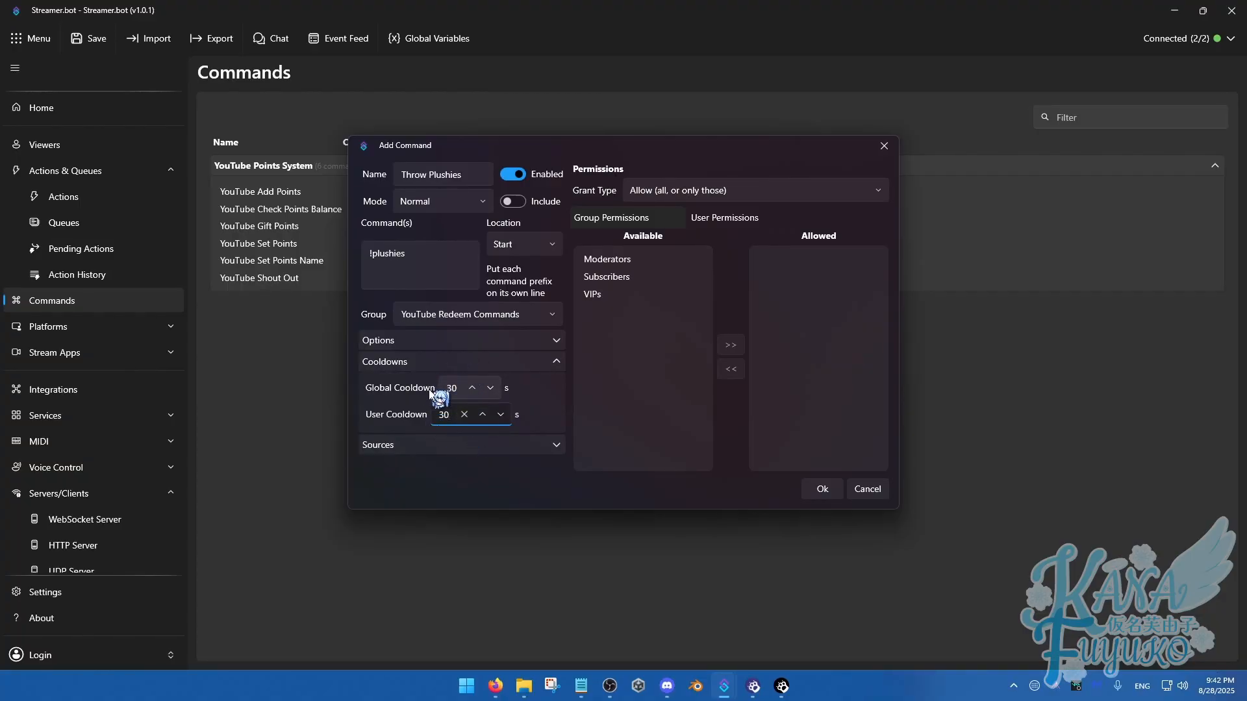
# Enable YouTube Message as the source for the Throw Plushies command
pyautogui.click(435, 445)
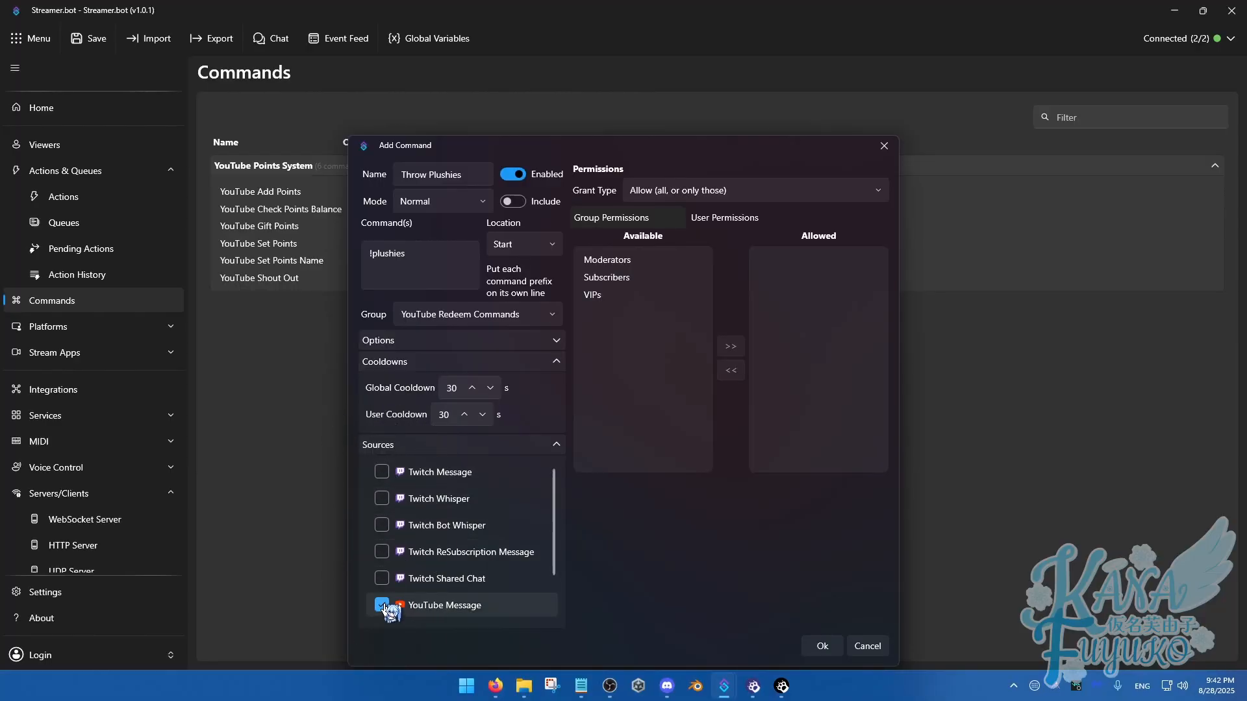
pyautogui.click(435, 444)
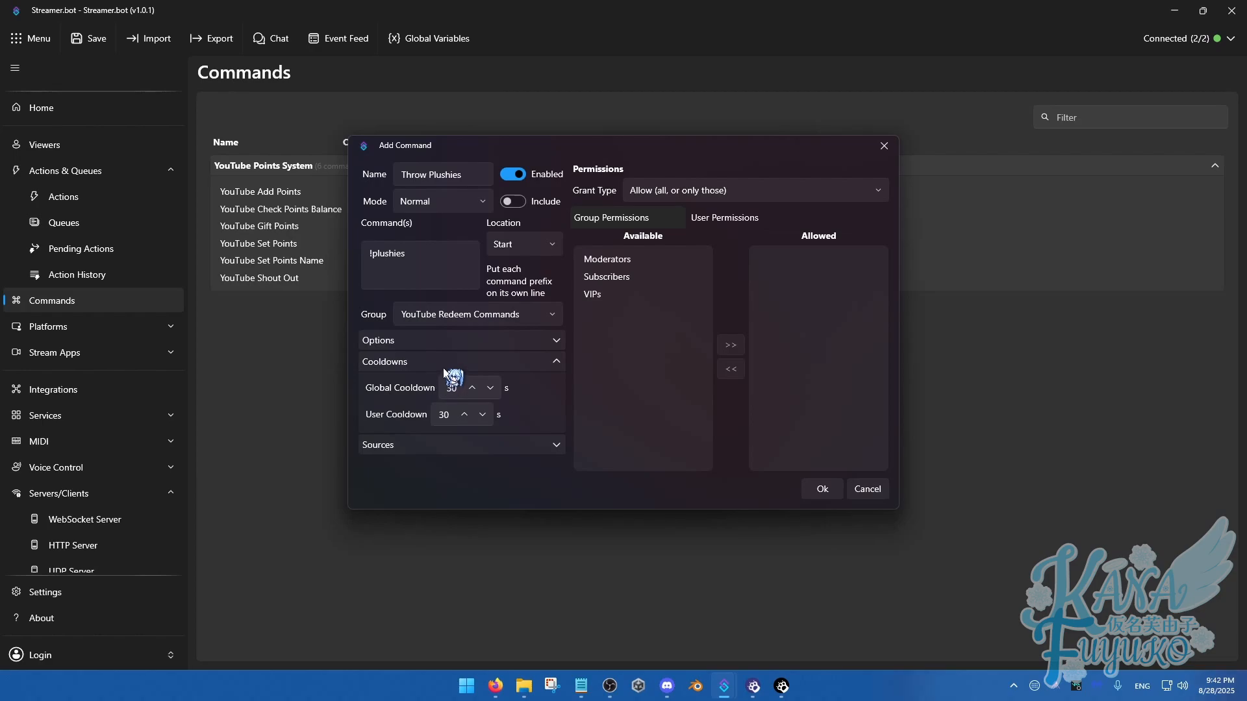
pyautogui.click(443, 363)
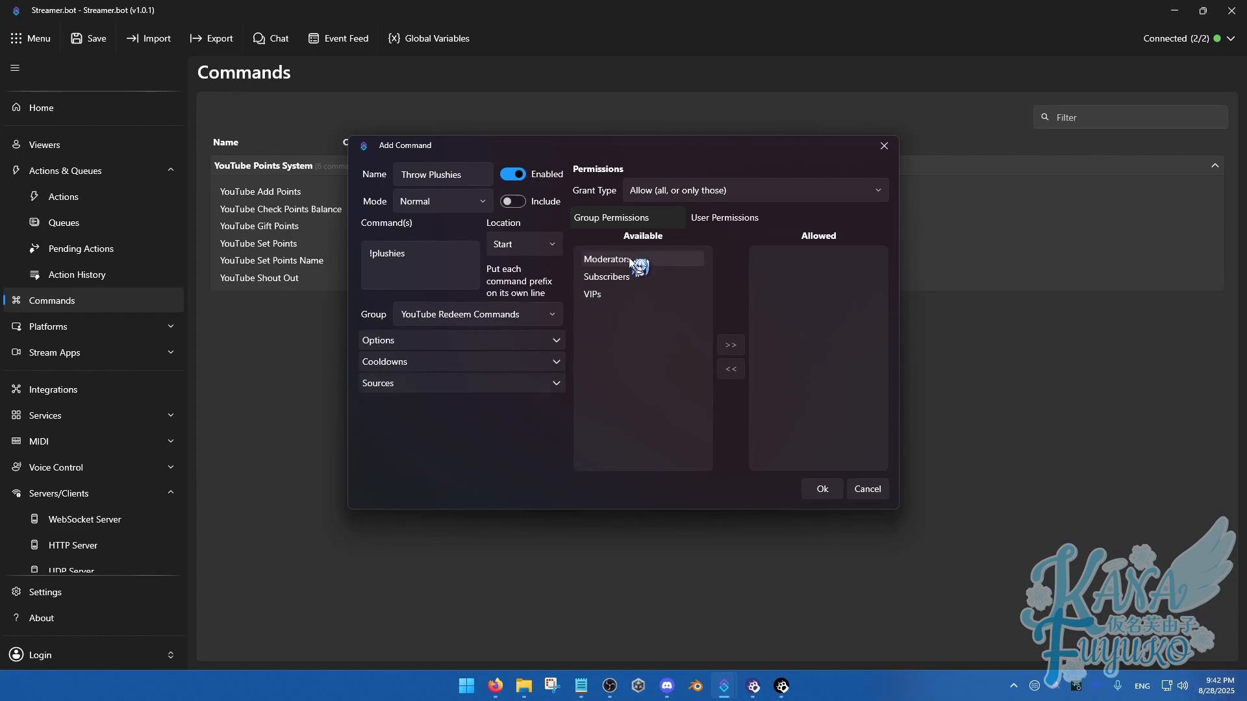
# Add Moderators to the groups allowed to use the Throw Plushies command
pyautogui.click(628, 259)
pyautogui.click(731, 344)
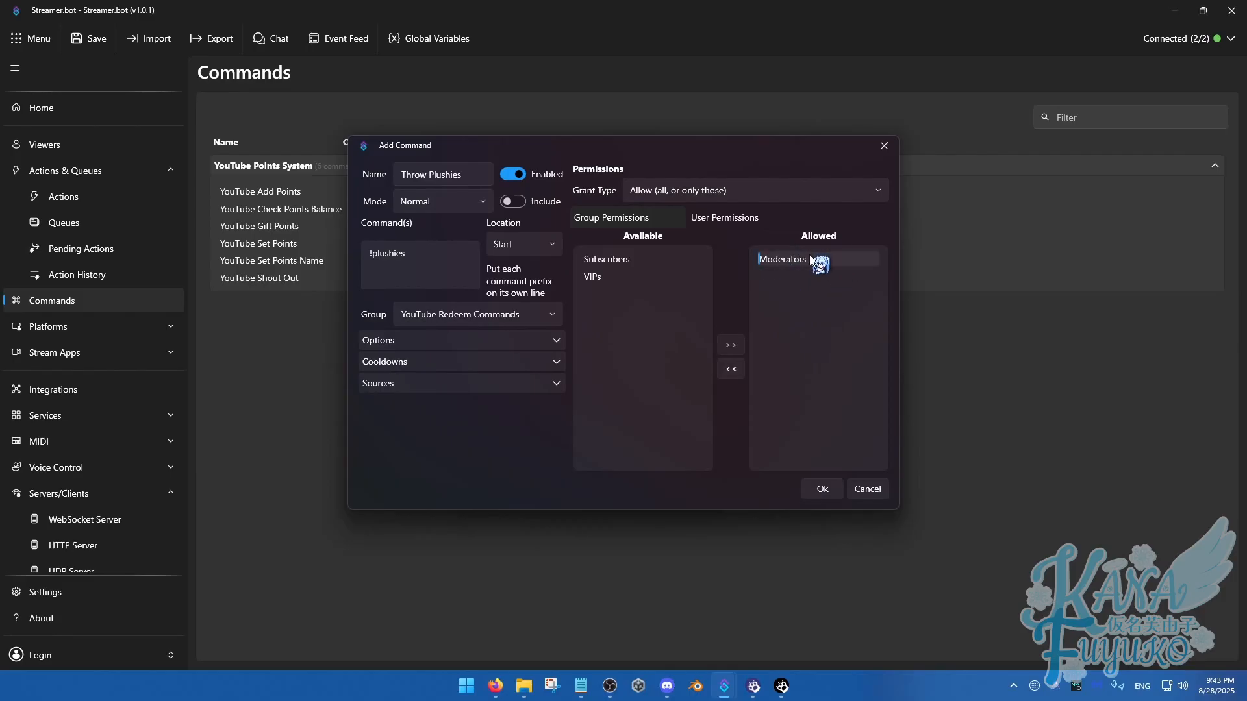
# Remove Moderators from the groups allowed to use the Throw Plushies command and save the command
pyautogui.click(732, 371)
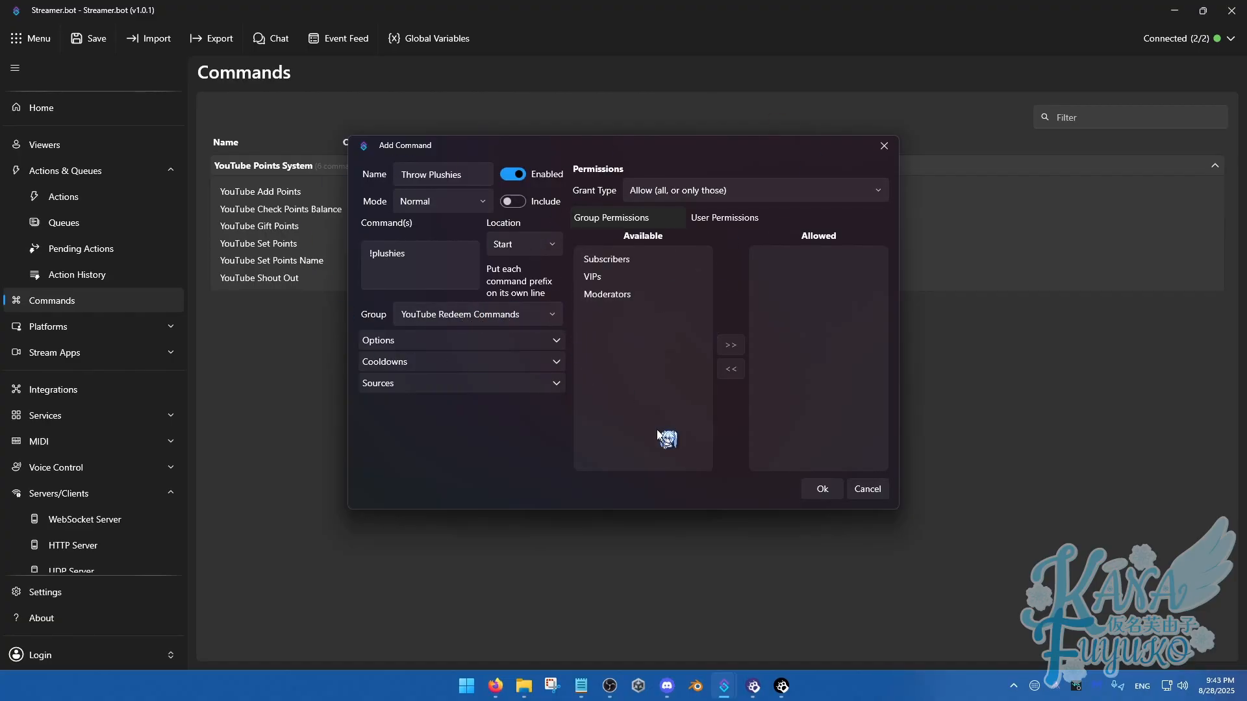
pyautogui.click(821, 491)
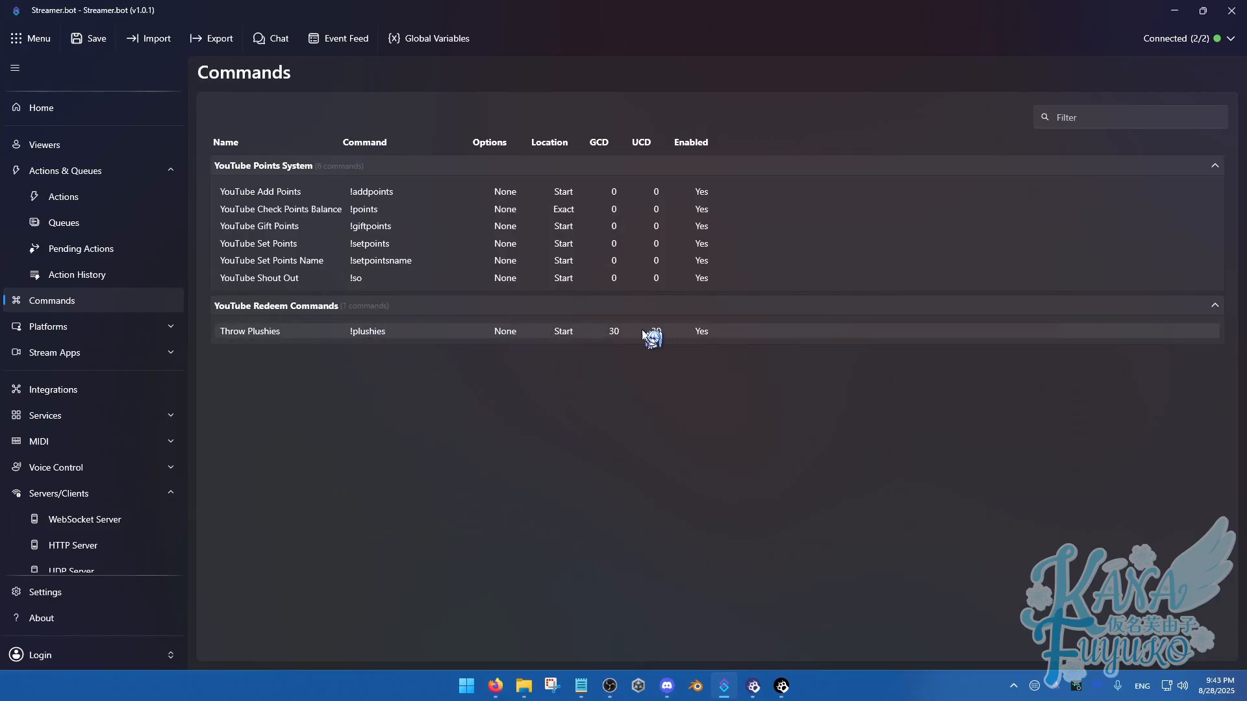
# Add a Command Triggered trigger for Throw Plushies (!plushies) to the Redeem - Throw Plushies action
pyautogui.click(100, 198)
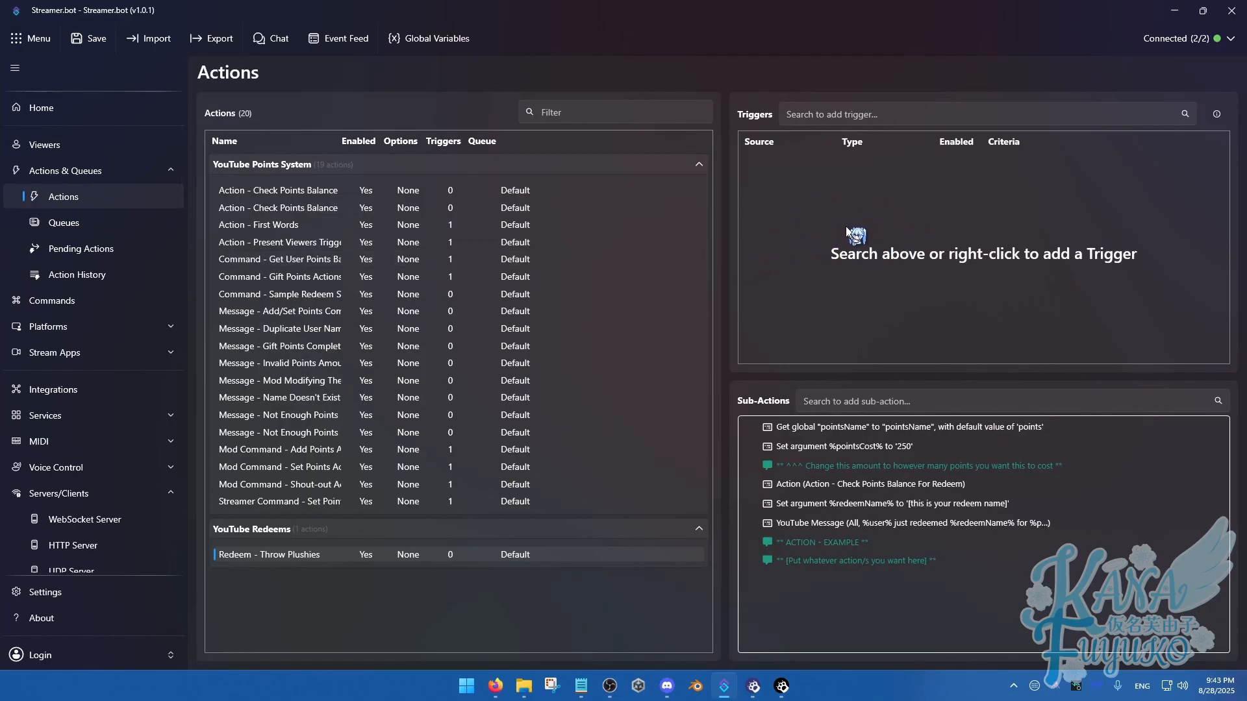
pyautogui.rightClick(823, 245)
pyautogui.moveTo(891, 368)
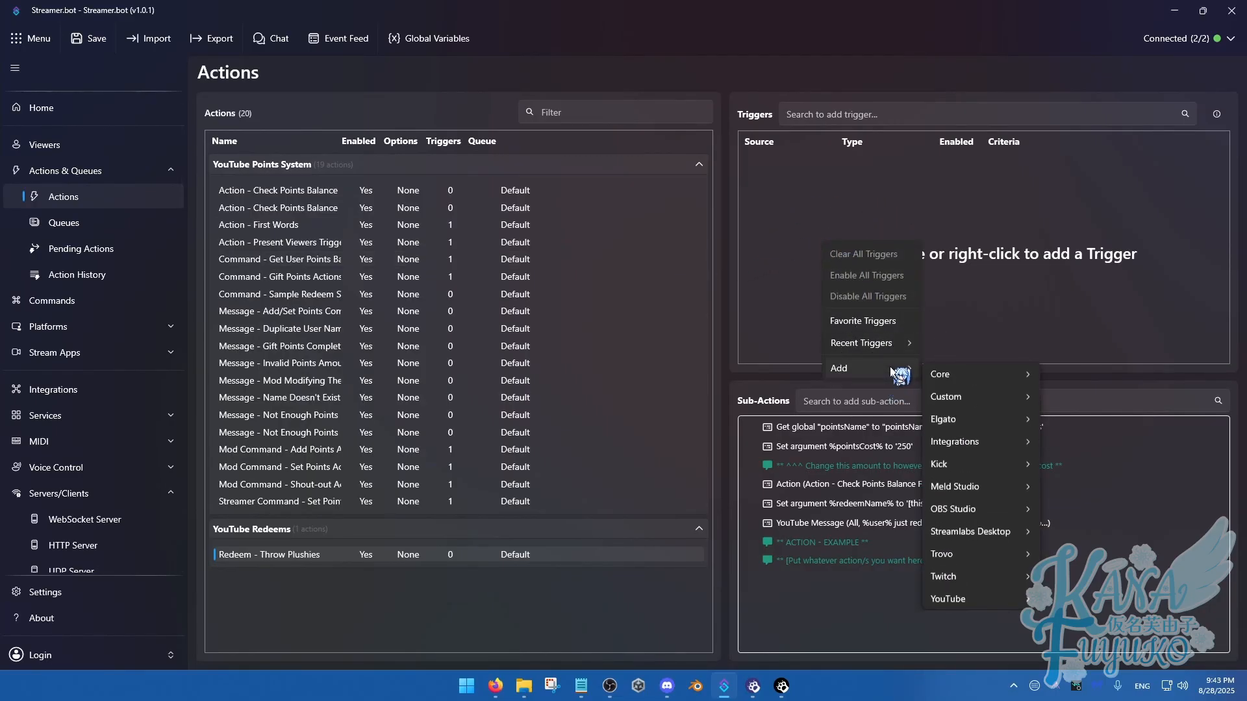
pyautogui.moveTo(969, 373)
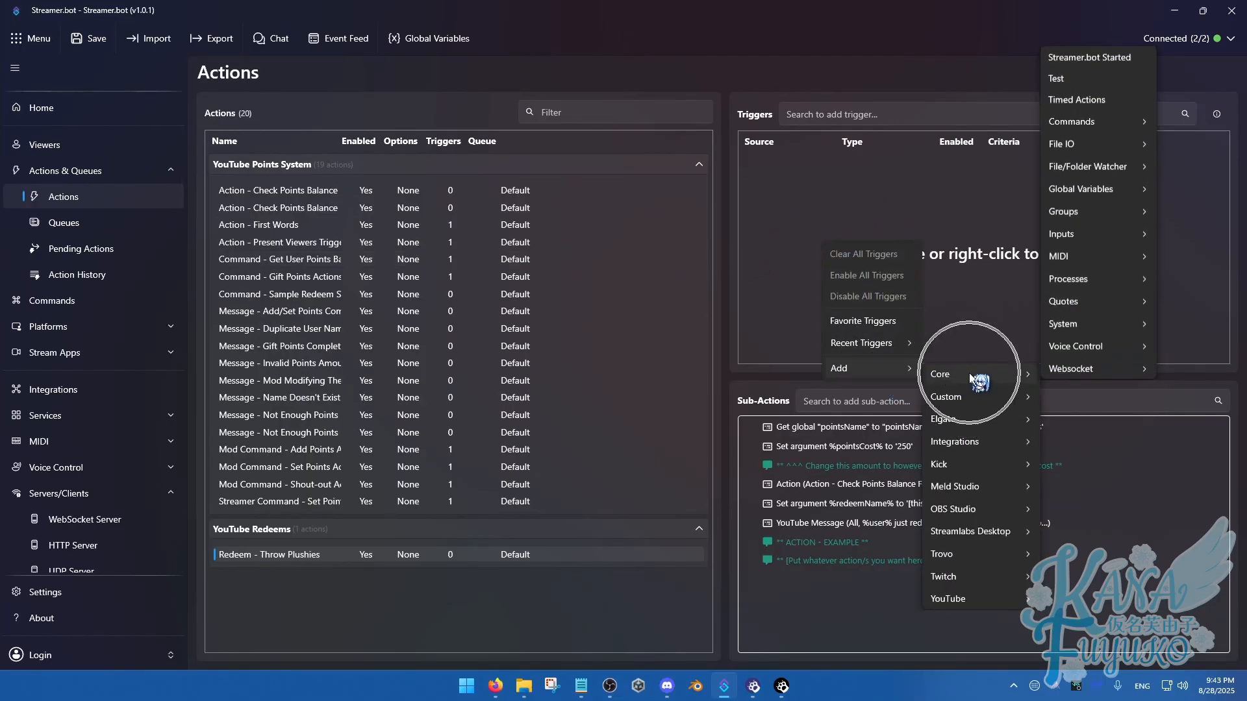
pyautogui.click(1113, 120)
pyautogui.click(987, 150)
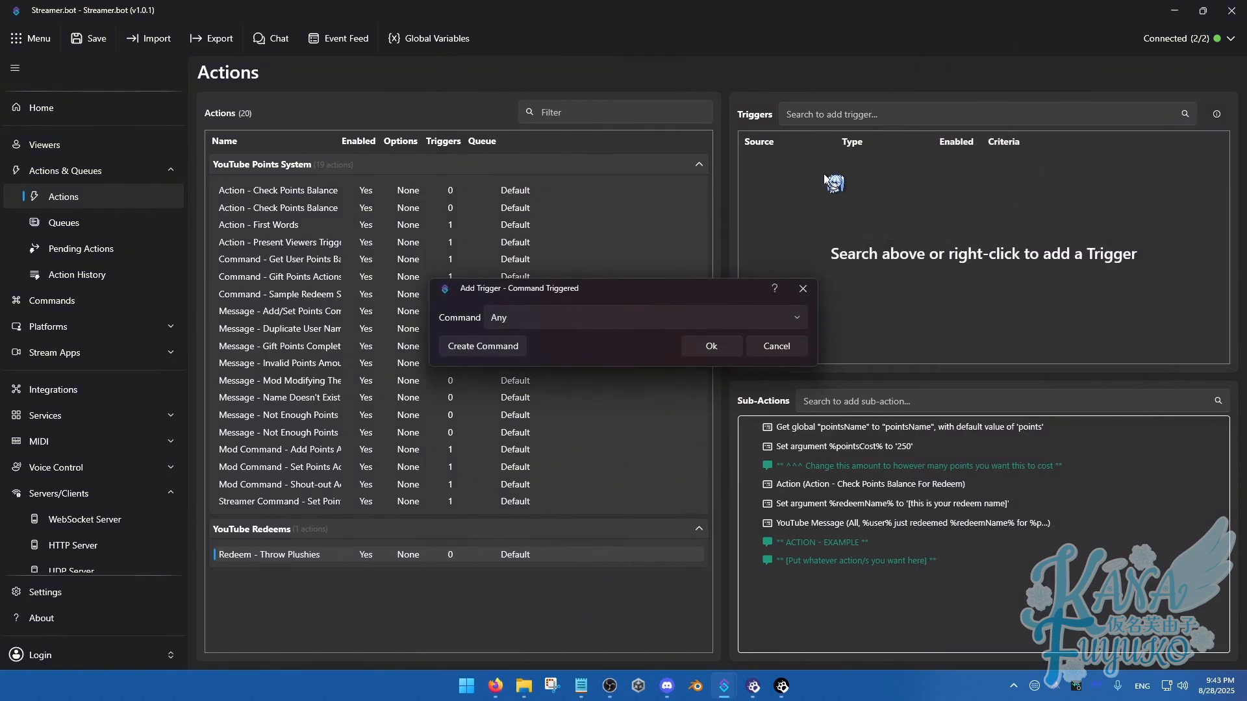
pyautogui.click(574, 316)
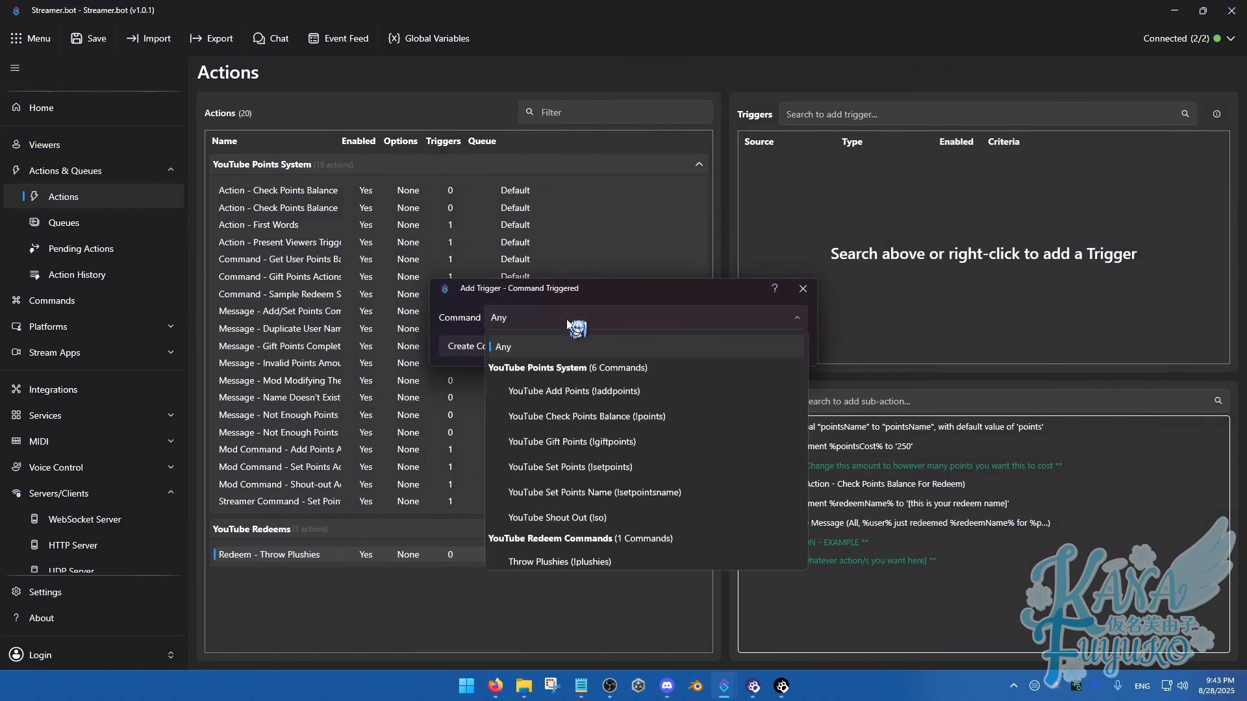
pyautogui.click(556, 558)
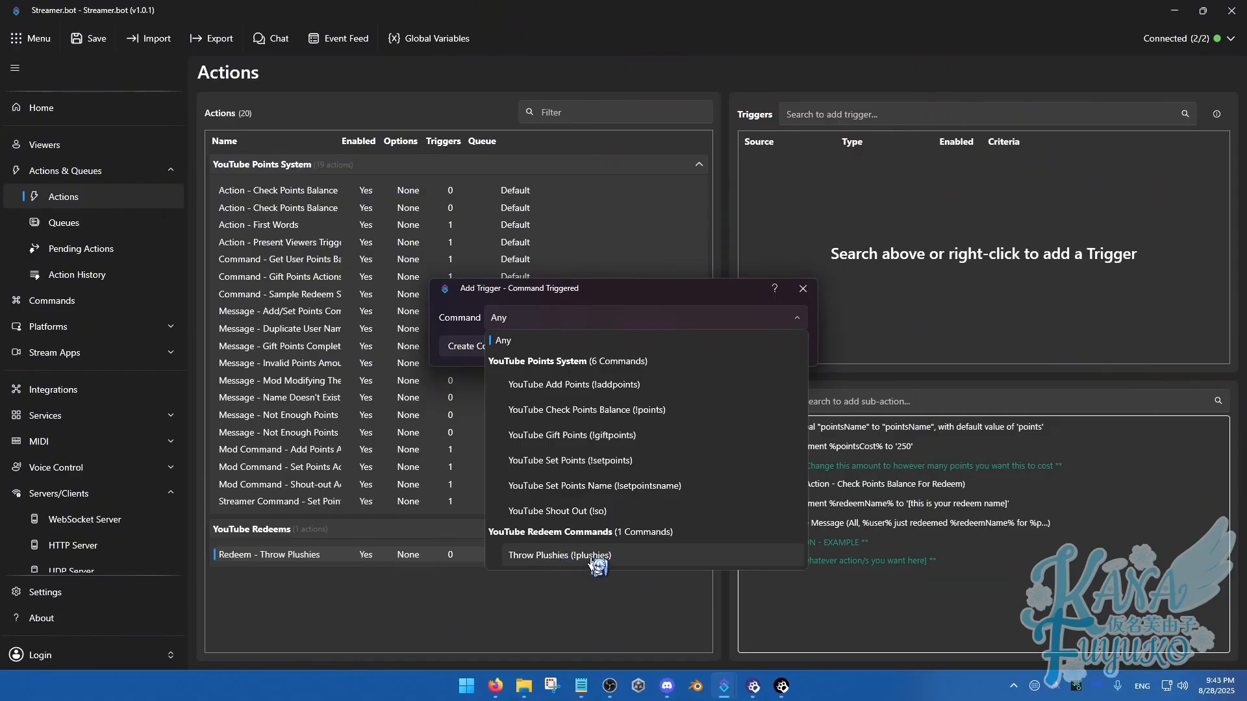
pyautogui.click(590, 558)
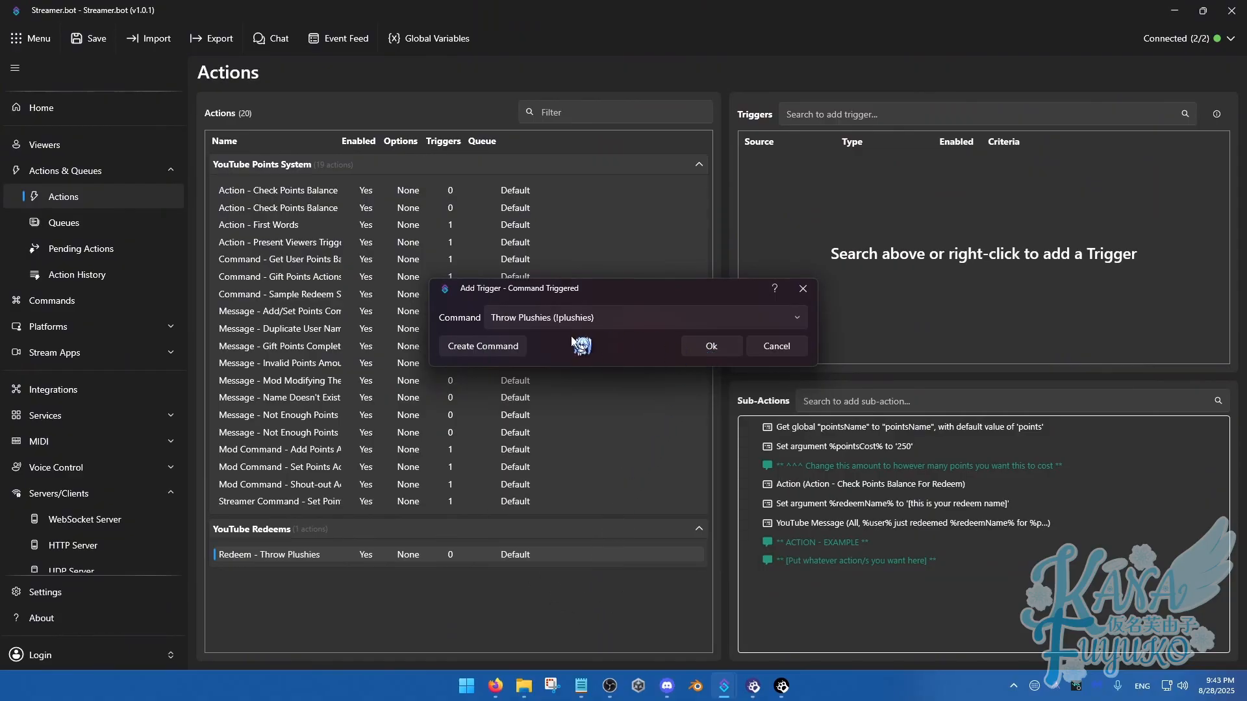
pyautogui.click(492, 347)
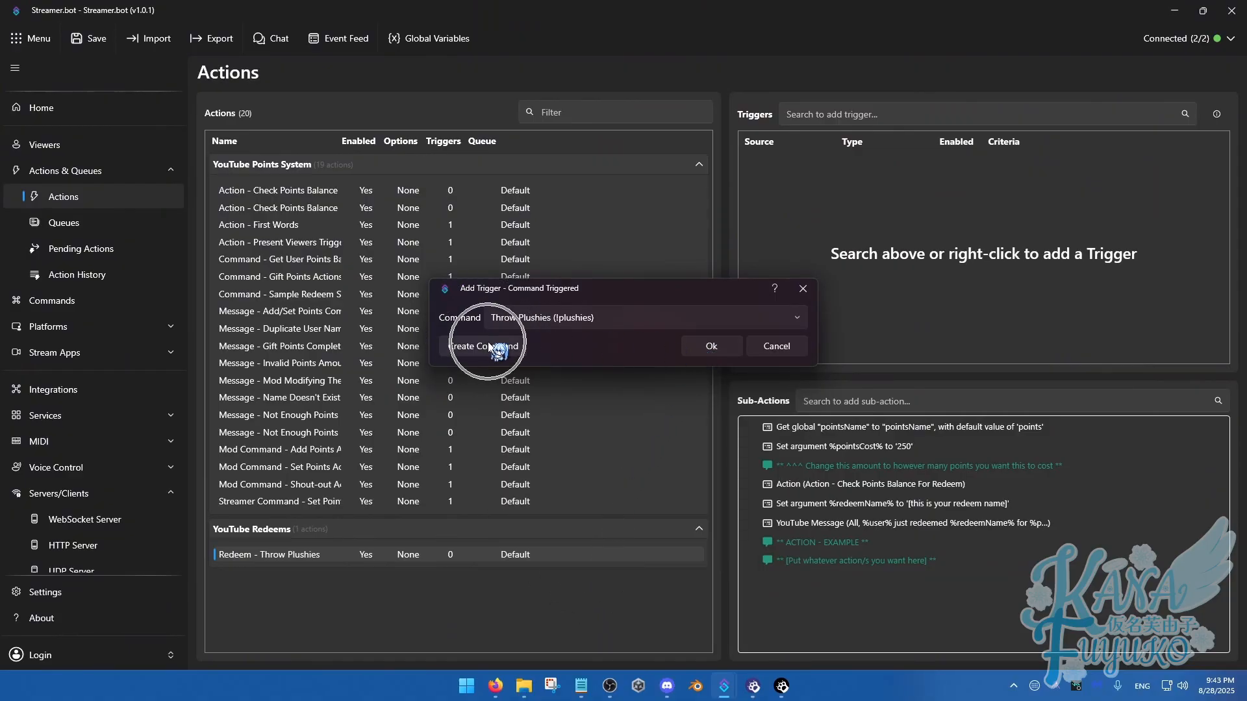
pyautogui.click(711, 348)
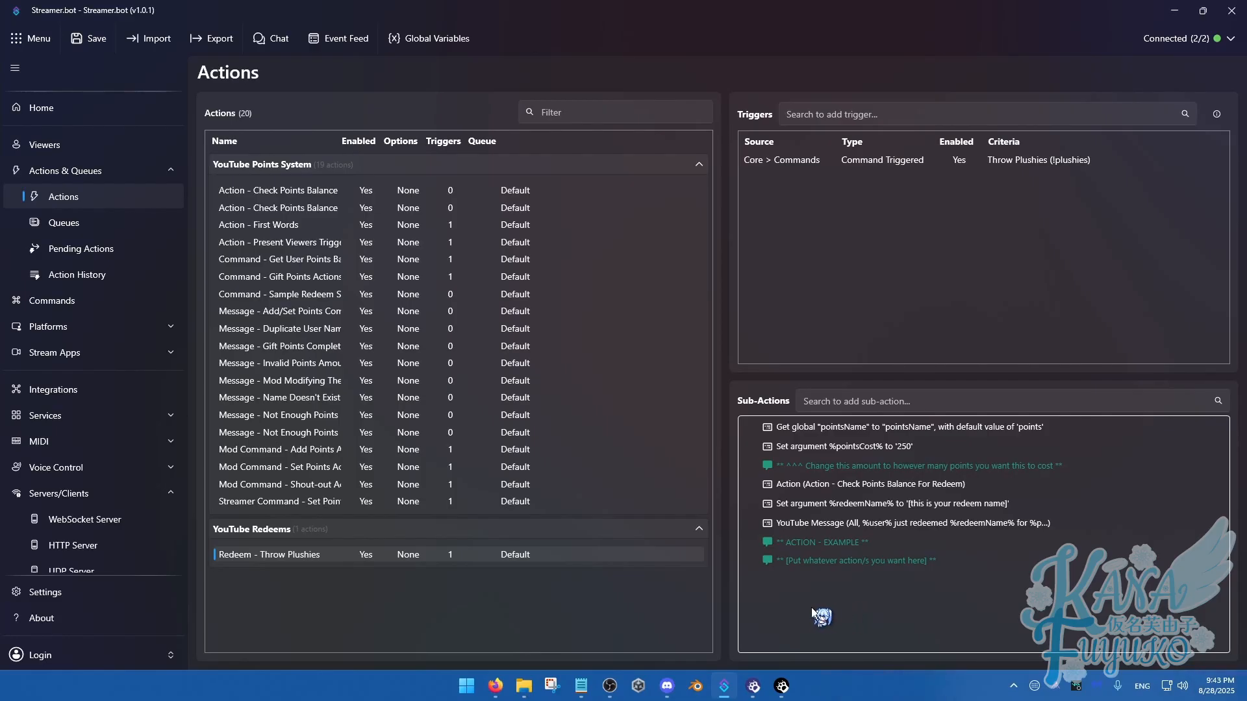
# Start a new Execute C# Code sub-action in the Redeem - Throw Plushies action
pyautogui.rightClick(809, 606)
pyautogui.moveTo(836, 595)
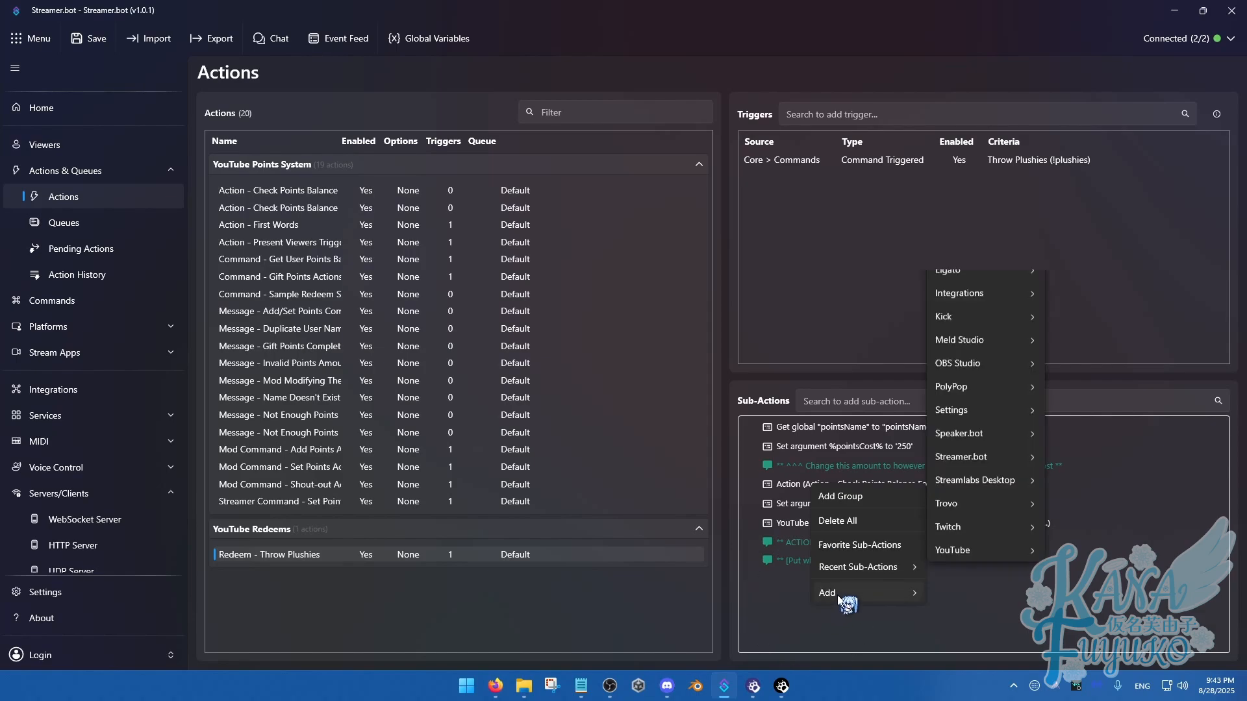
pyautogui.moveTo(991, 283)
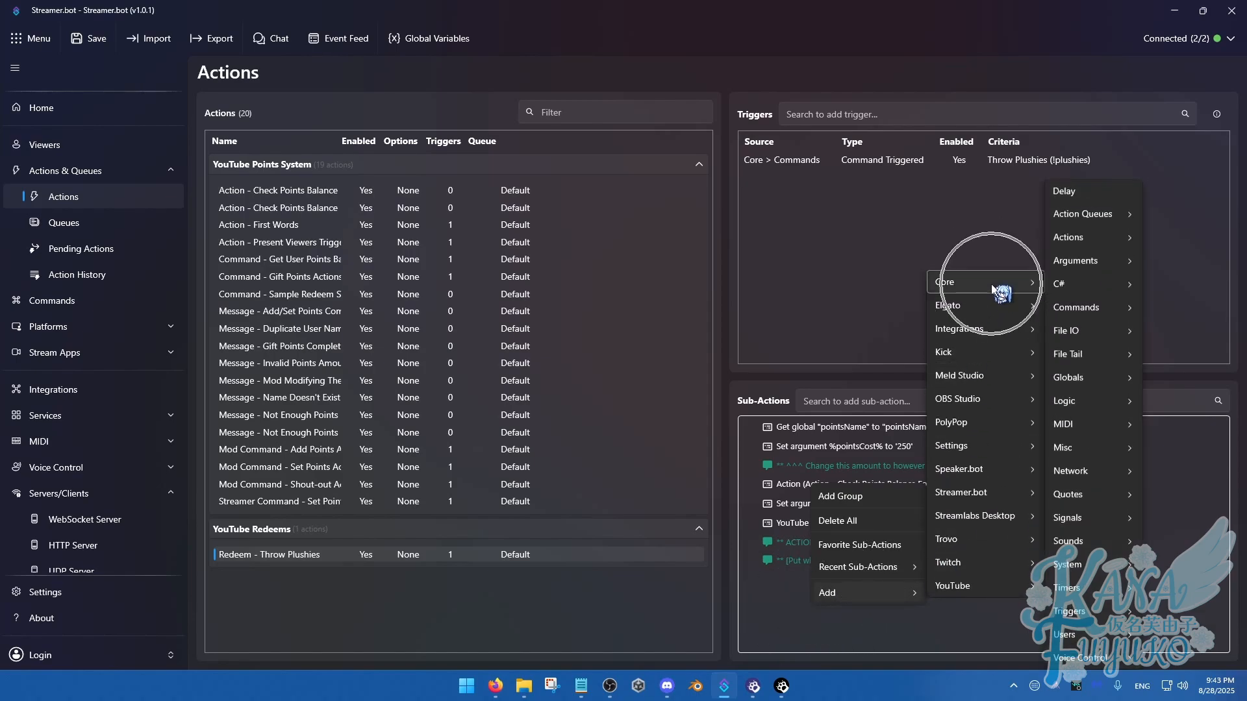
pyautogui.moveTo(1134, 284)
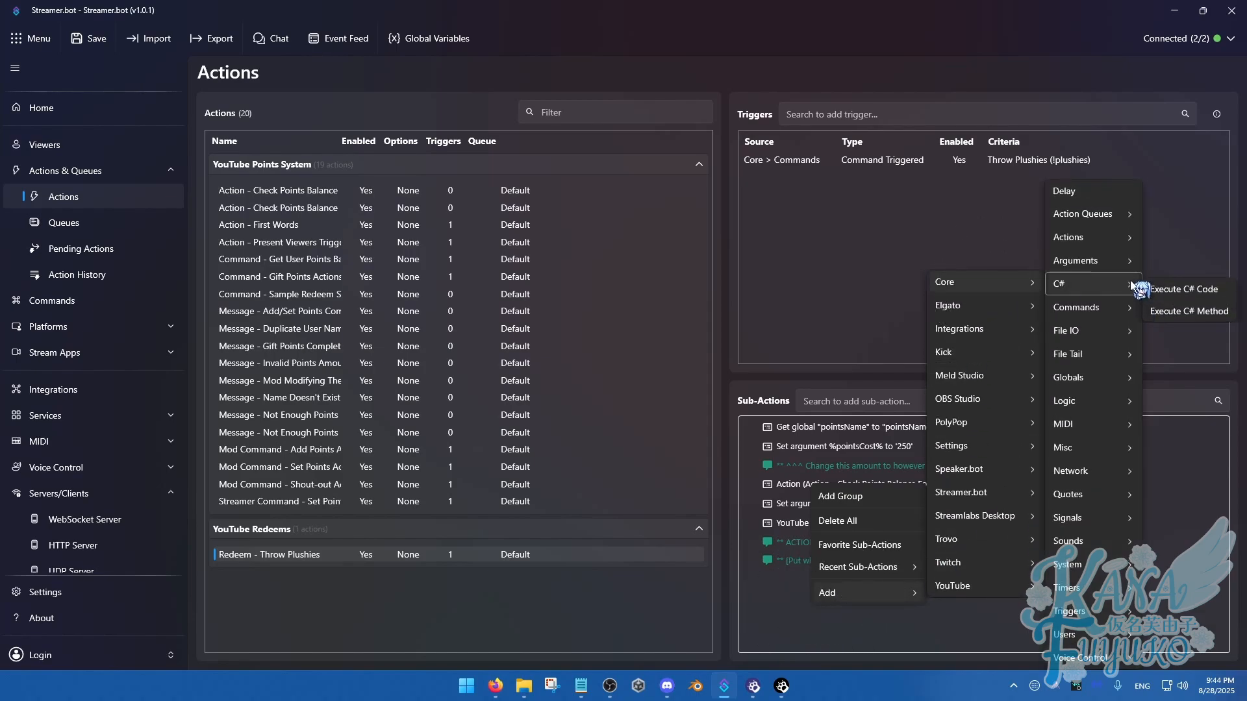
pyautogui.click(1172, 291)
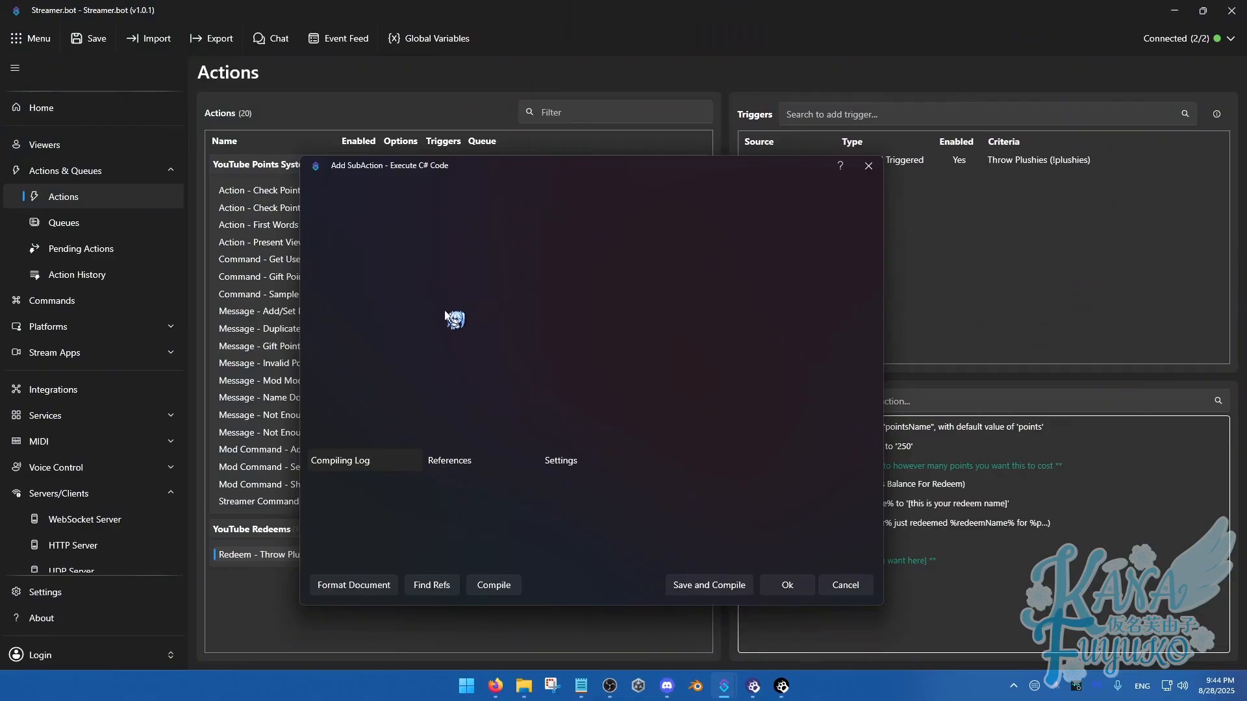
# Replace the placeholder comment in the C# code with a CPH.WebsocketSend("") call
pyautogui.moveTo(556, 273); pyautogui.dragTo(403, 273)
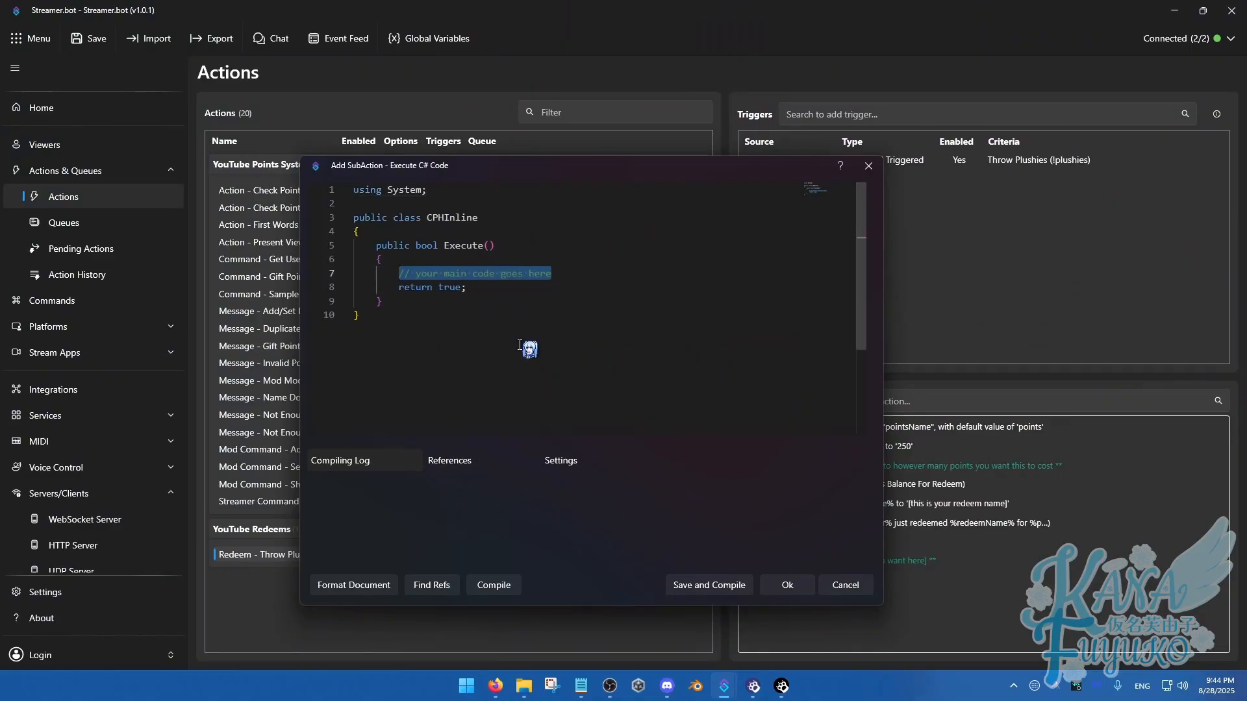
pyautogui.write('CPH')
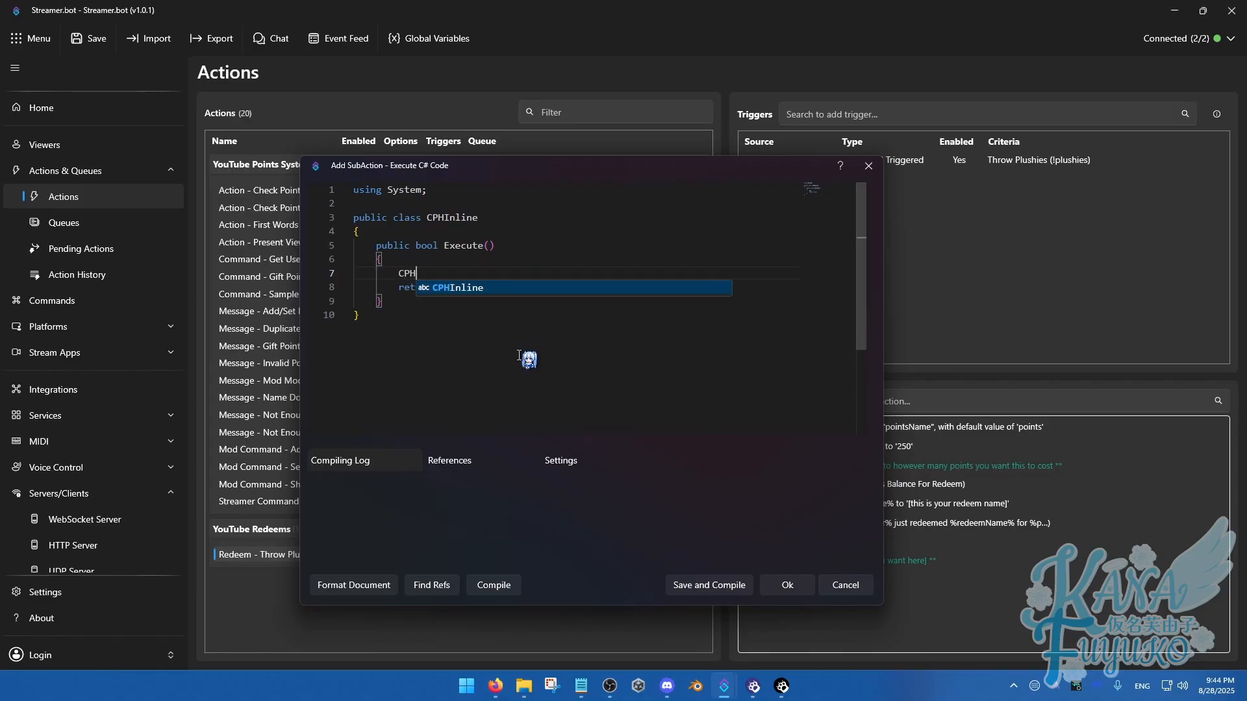
pyautogui.write('.')
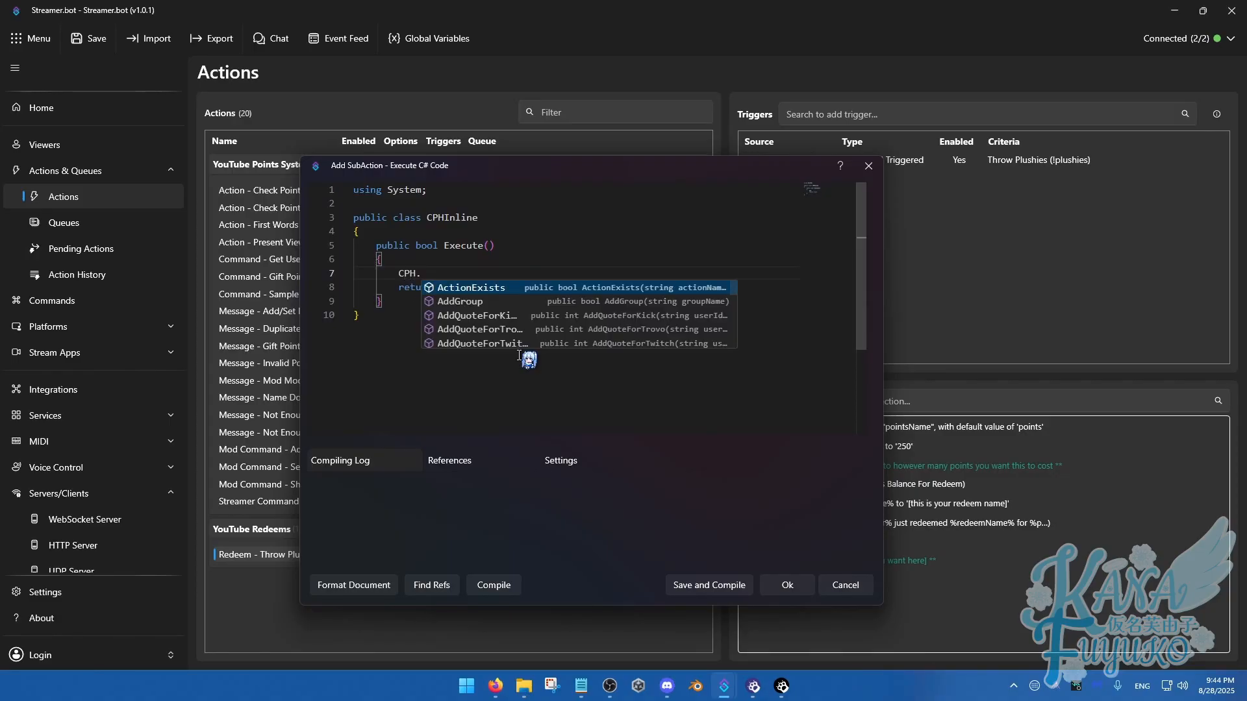
pyautogui.write('Websocket')
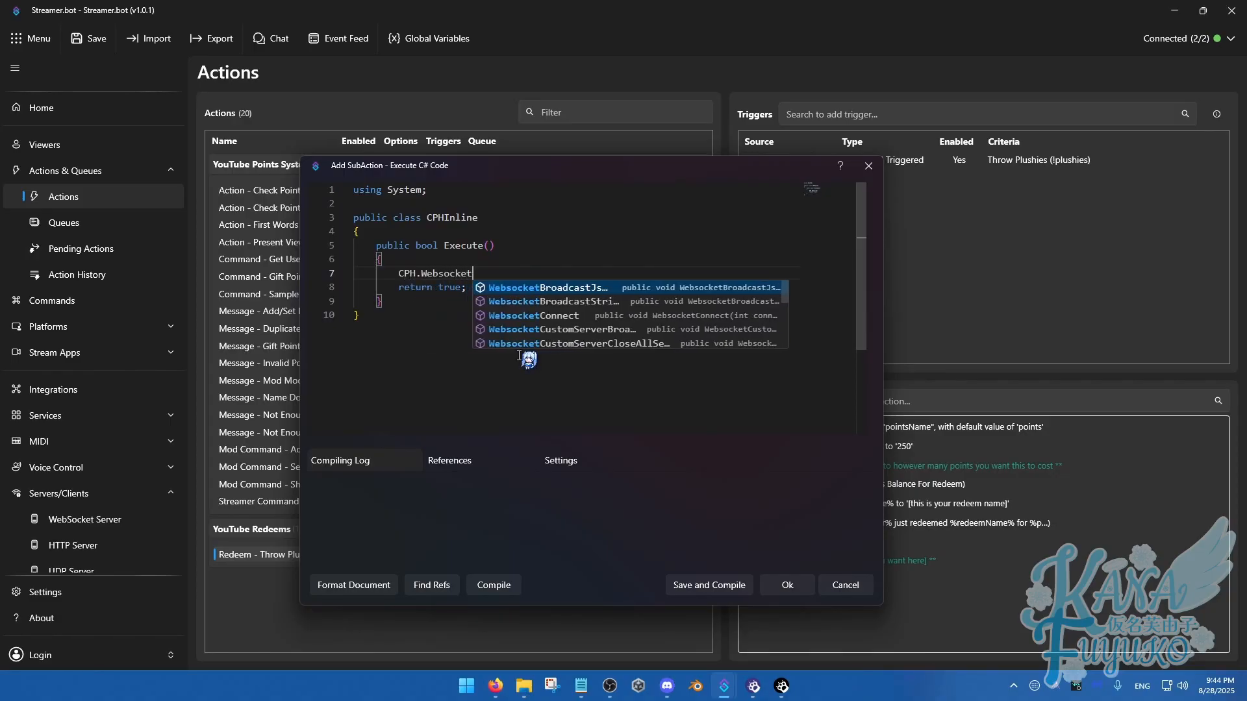
pyautogui.write('Send')
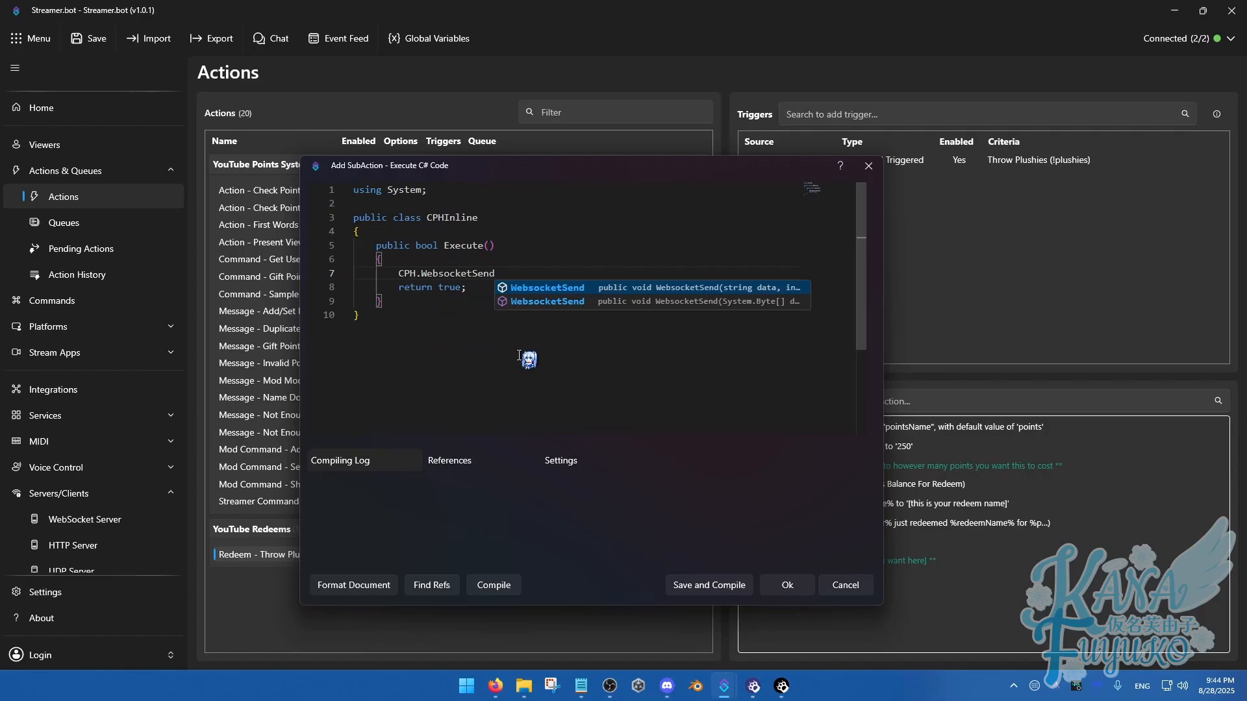
pyautogui.write('(')
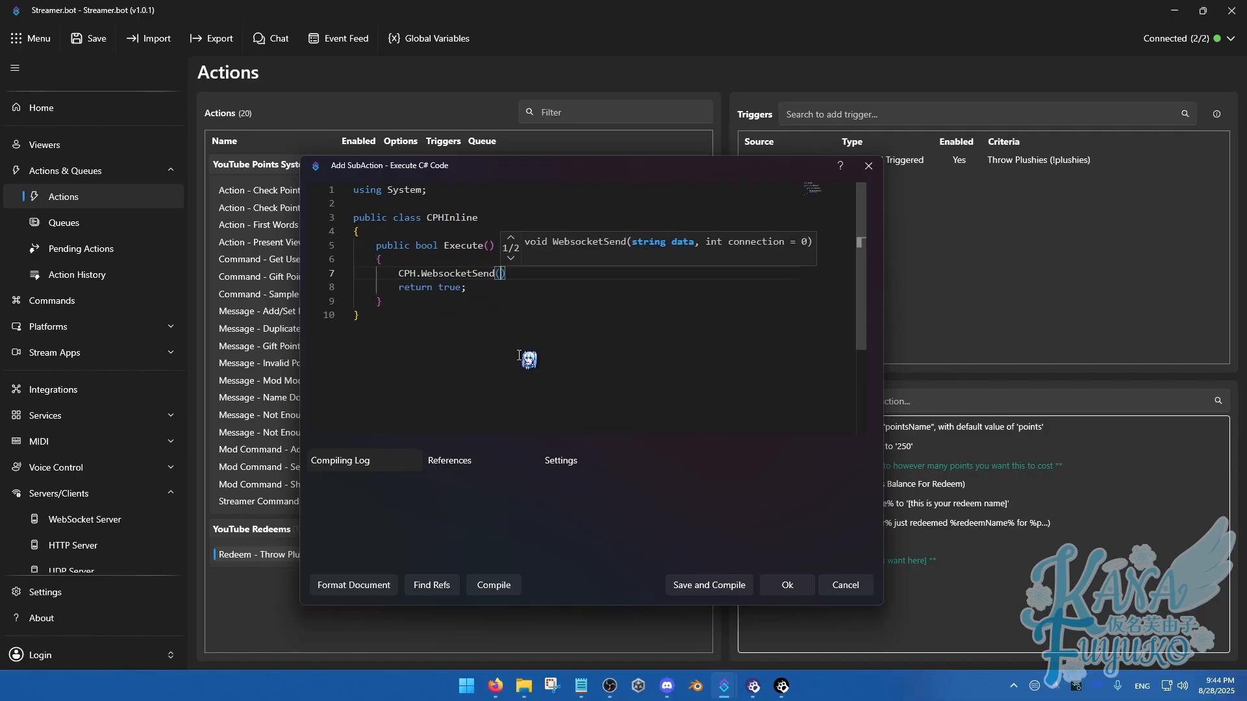
pyautogui.write('"')
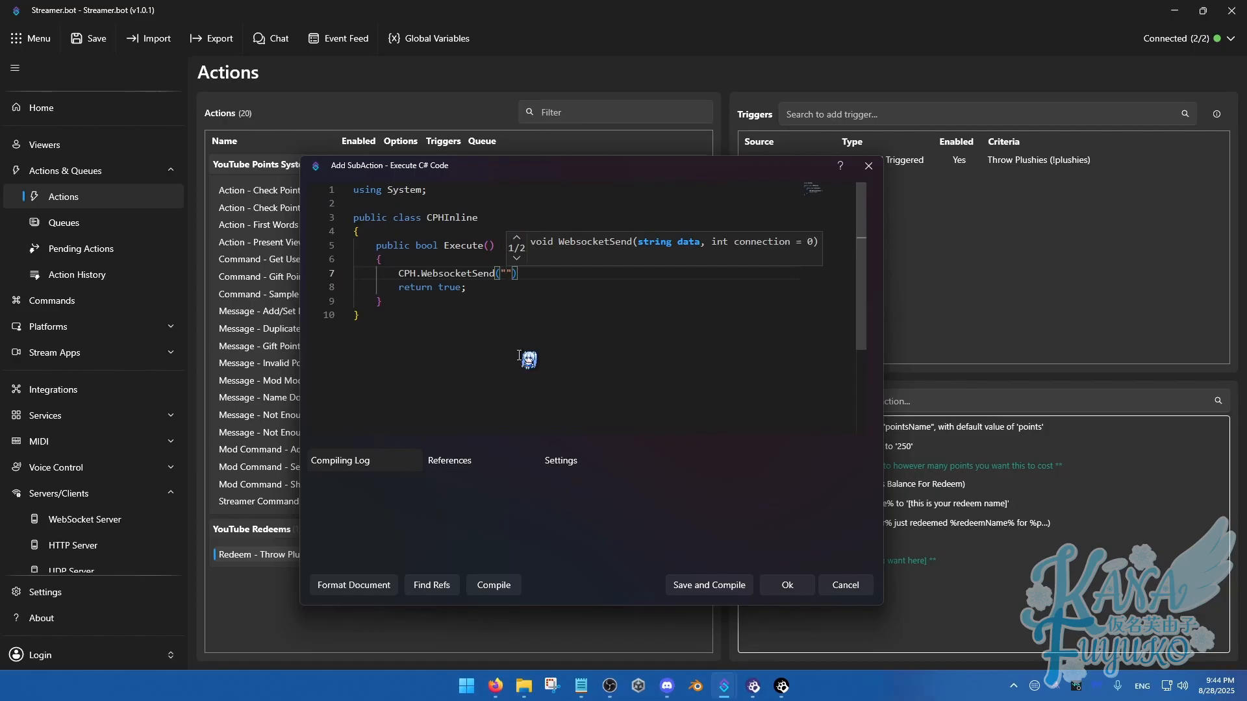
pyautogui.write('!plushie')
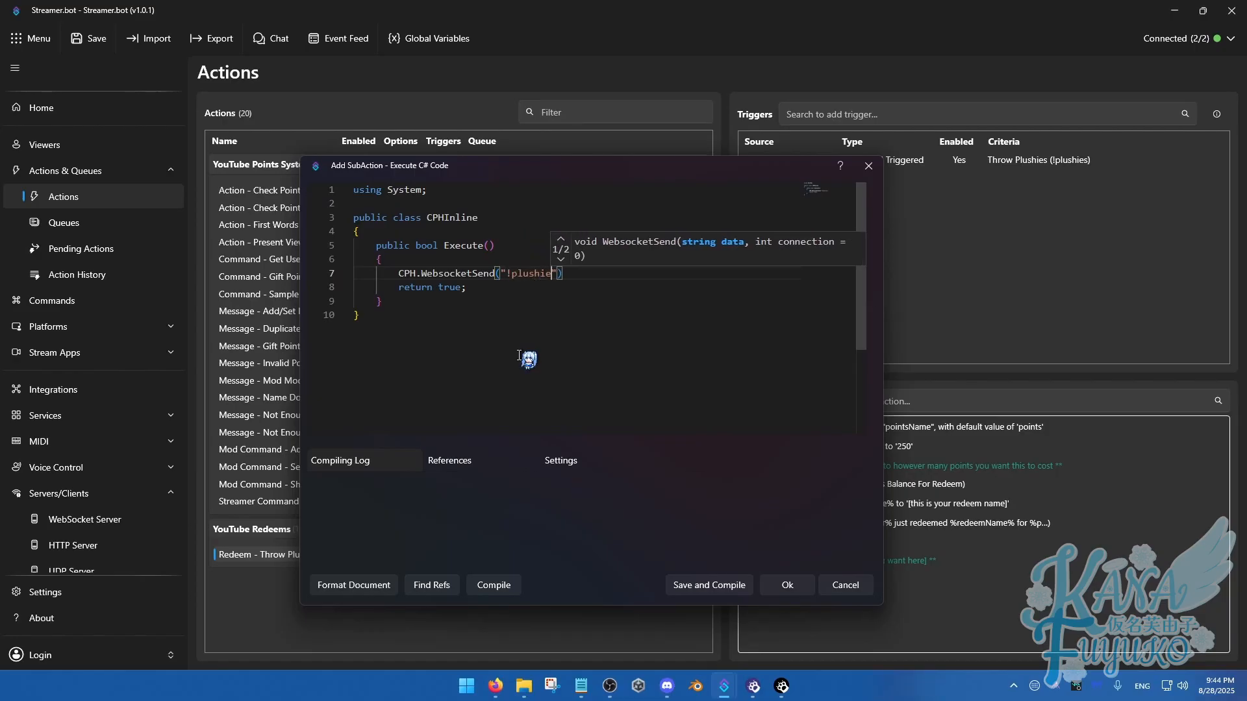
pyautogui.write('s')
pyautogui.press('BackSpace')
pyautogui.press('BackSpace')
pyautogui.press('BackSpace')
pyautogui.press('BackSpace')
pyautogui.press('BackSpace')
pyautogui.press('BackSpace')
pyautogui.press('BackSpace')
pyautogui.press('BackSpace')
pyautogui.press('BackSpace')
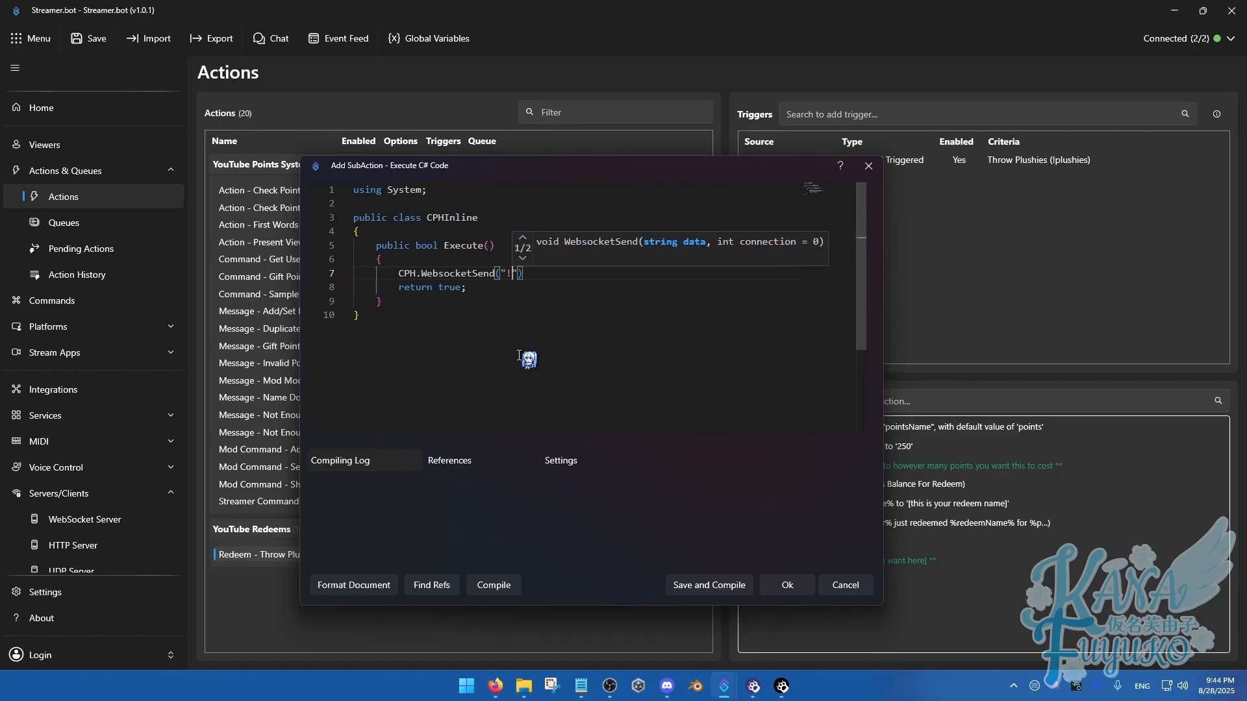
pyautogui.write('Throw')
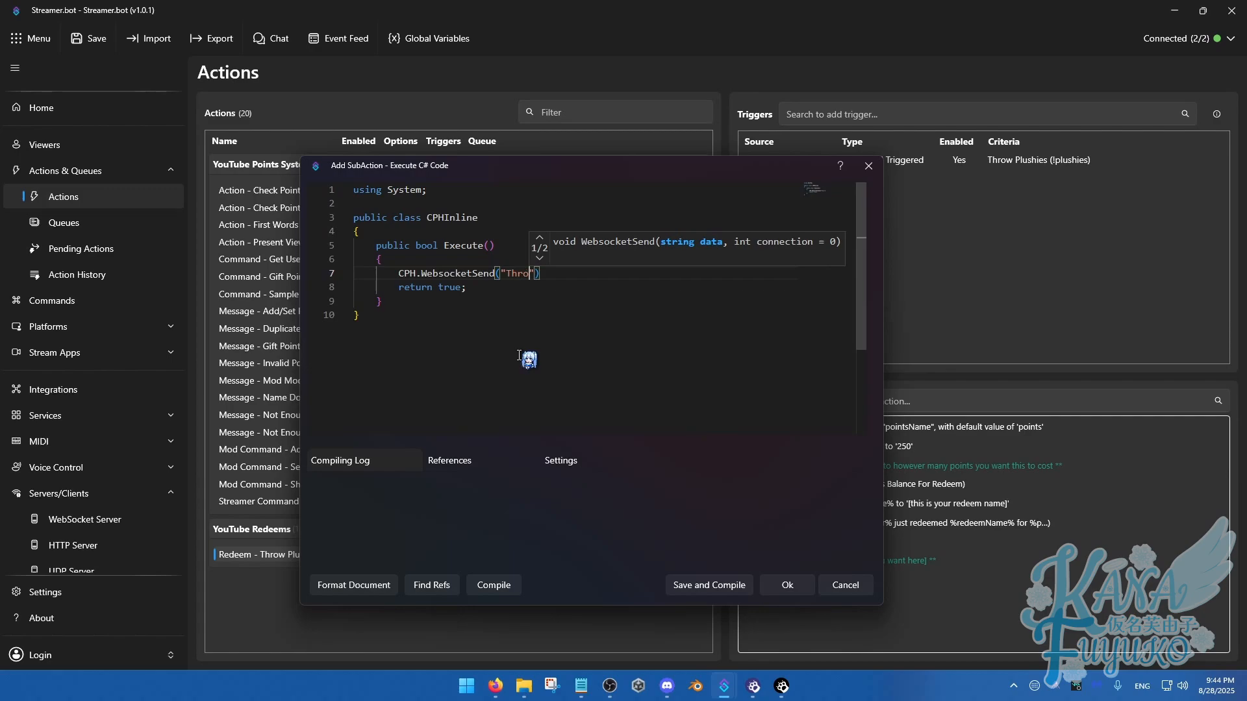
pyautogui.write(' Plu')
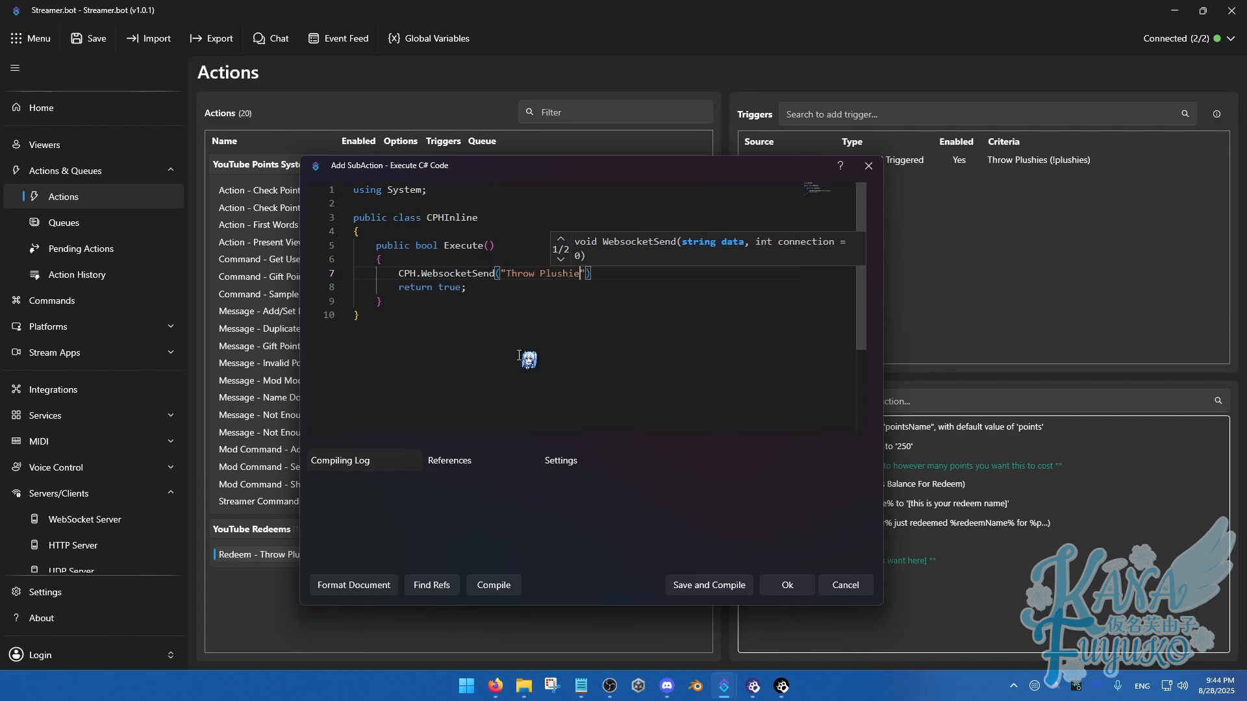
pyautogui.write('shie')
pyautogui.press('BackSpace')
pyautogui.press('BackSpace')
pyautogui.press('BackSpace')
pyautogui.press('BackSpace')
pyautogui.press('BackSpace')
pyautogui.press('BackSpace')
pyautogui.press('BackSpace')
pyautogui.press('BackSpace')
pyautogui.press('BackSpace')
pyautogui.press('BackSpace')
pyautogui.press('BackSpace')
pyautogui.press('BackSpace')
pyautogui.press('BackSpace')
pyautogui.write('Wat')
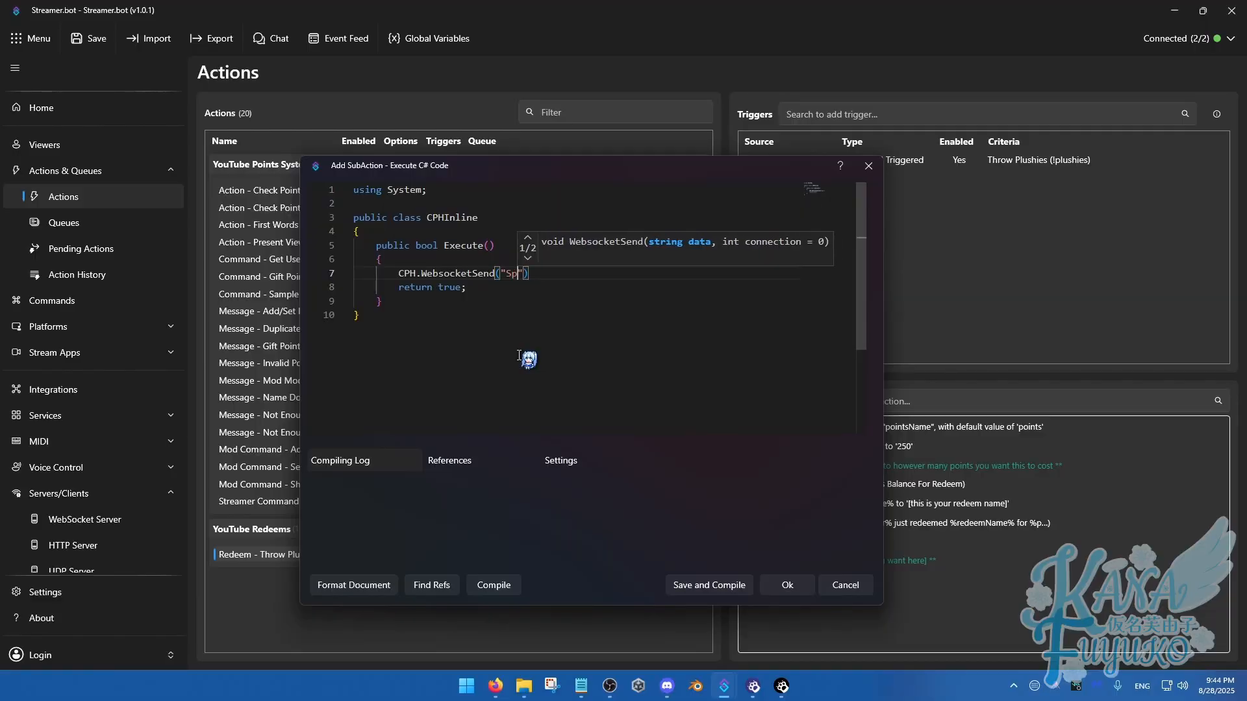
pyautogui.press('BackSpace')
pyautogui.press('BackSpace')
pyautogui.press('BackSpace')
pyautogui.write('Throw')
pyautogui.press('BackSpace')
pyautogui.press('BackSpace')
pyautogui.press('BackSpace')
pyautogui.press('BackSpace')
pyautogui.press('BackSpace')
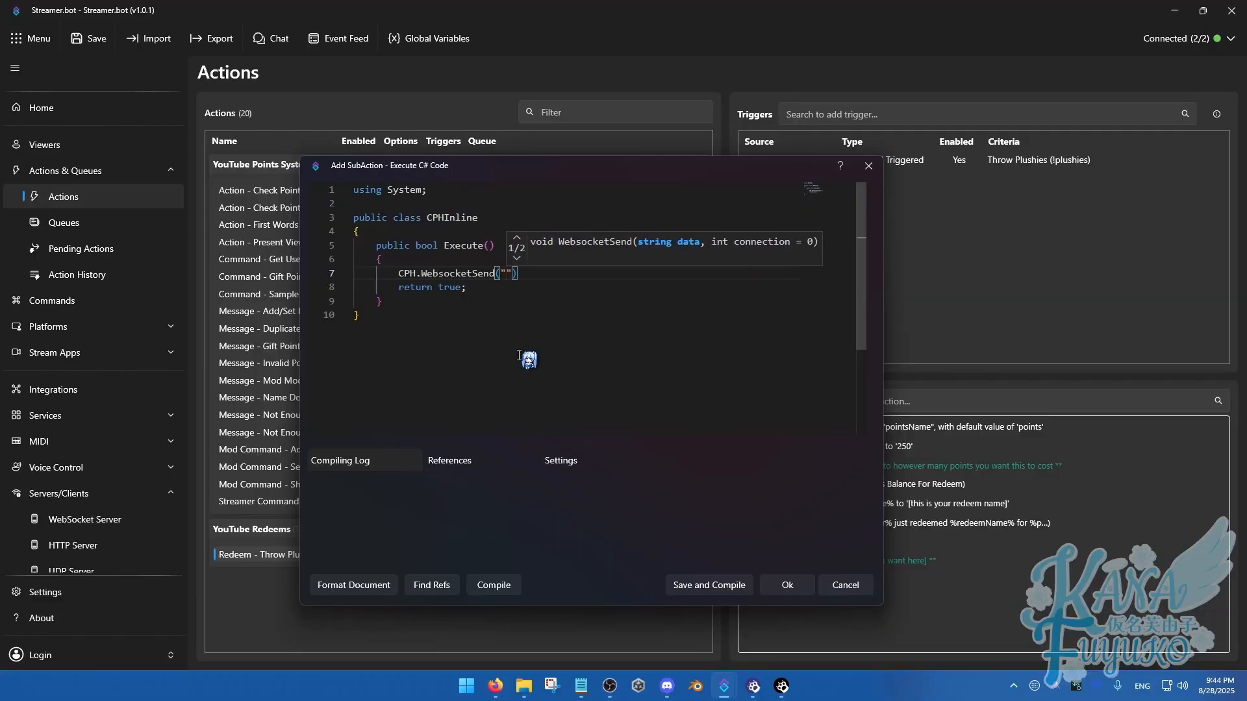
# Enter "!plushies" as the WebsocketSend message, end the statement with a semicolon, and confirm the sub-action
pyautogui.write('!plushies')
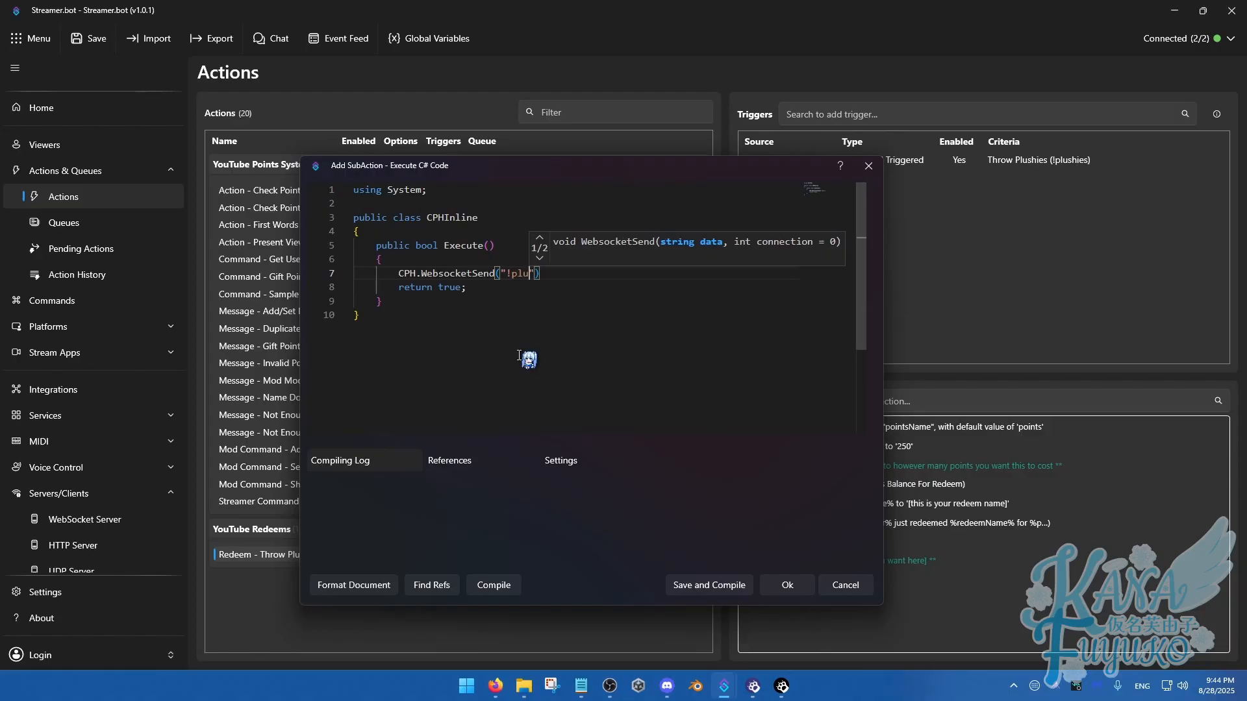
pyautogui.click(584, 275)
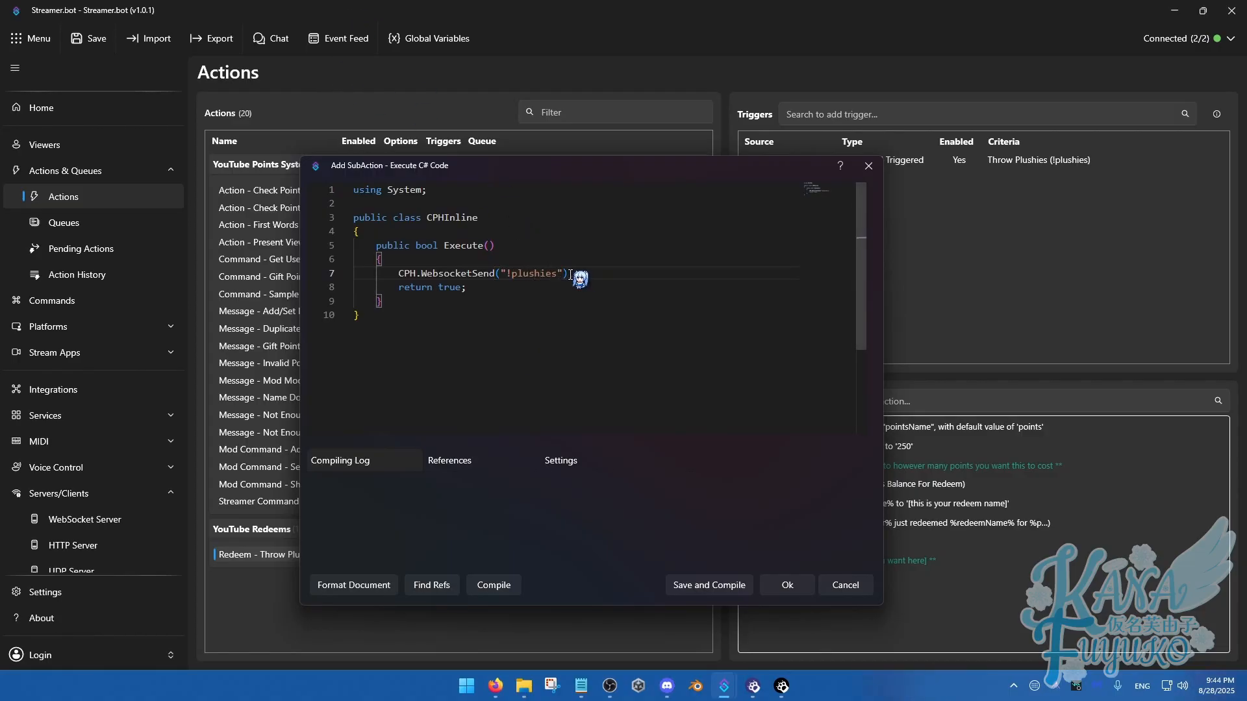
pyautogui.write(';')
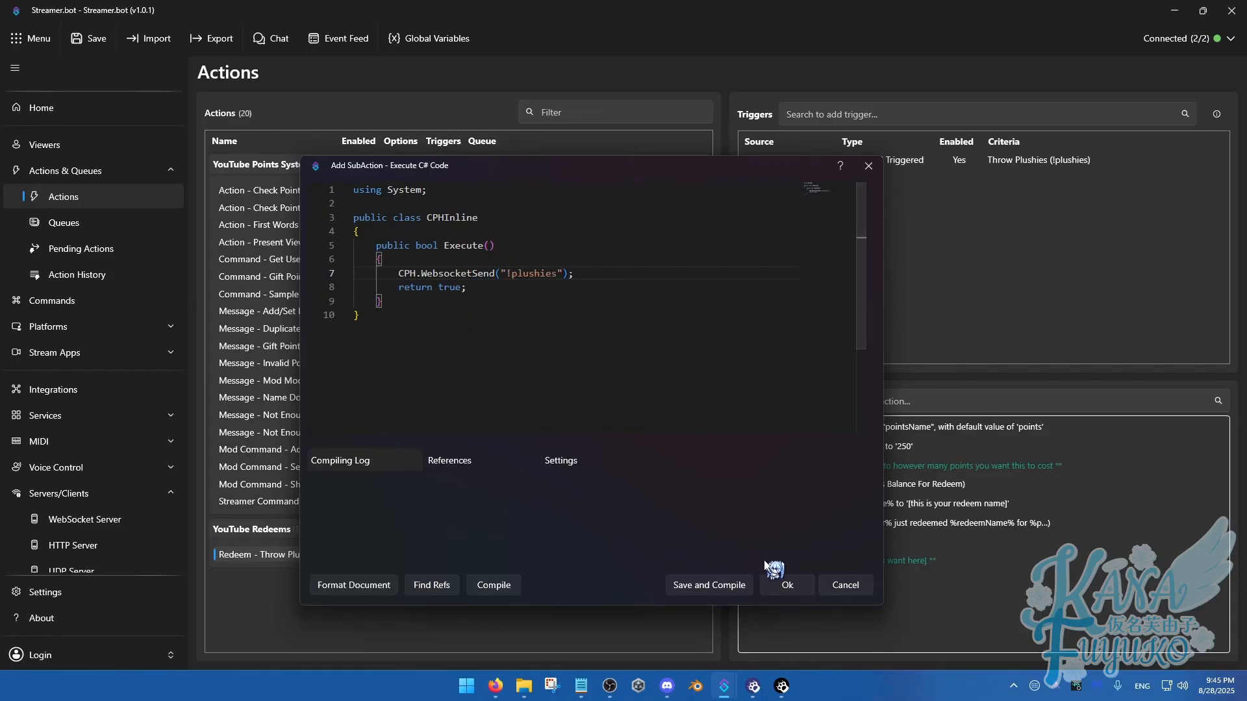
pyautogui.click(785, 586)
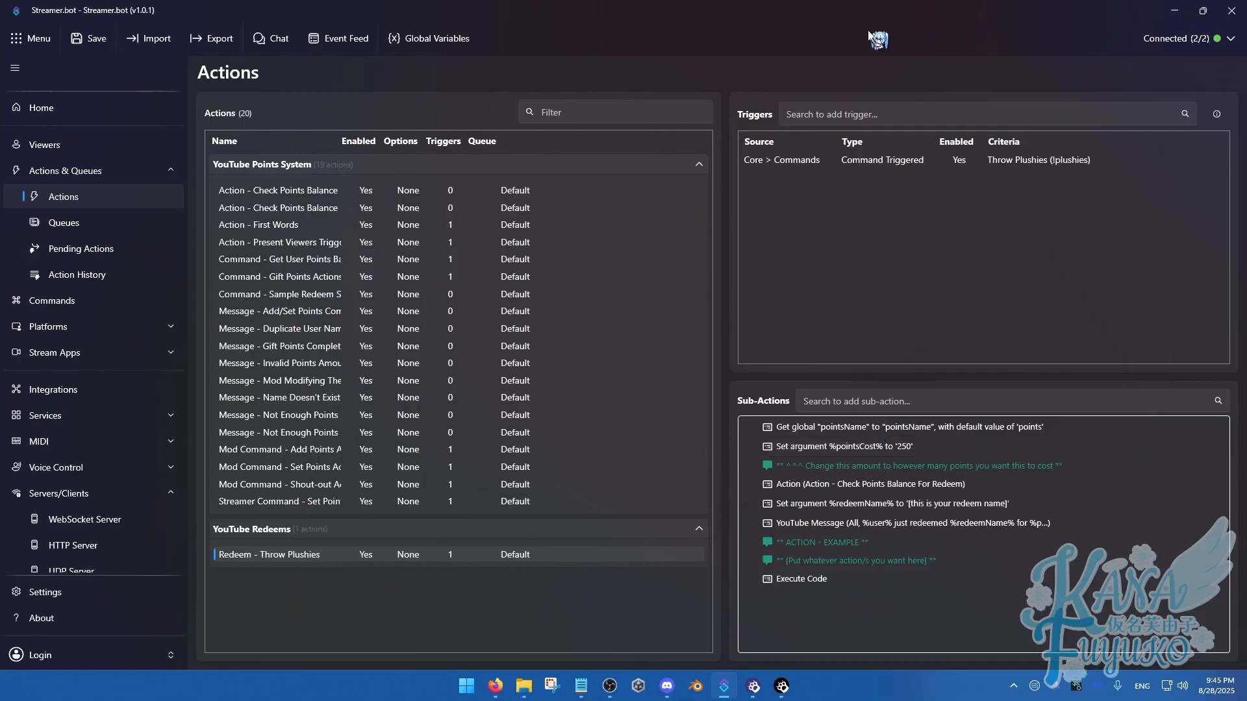
# Switch to the Warudo Editor and examine the Switch On String node's case text in the Twitch Redeems blueprint
pyautogui.moveTo(782, 689)
pyautogui.click(779, 613)
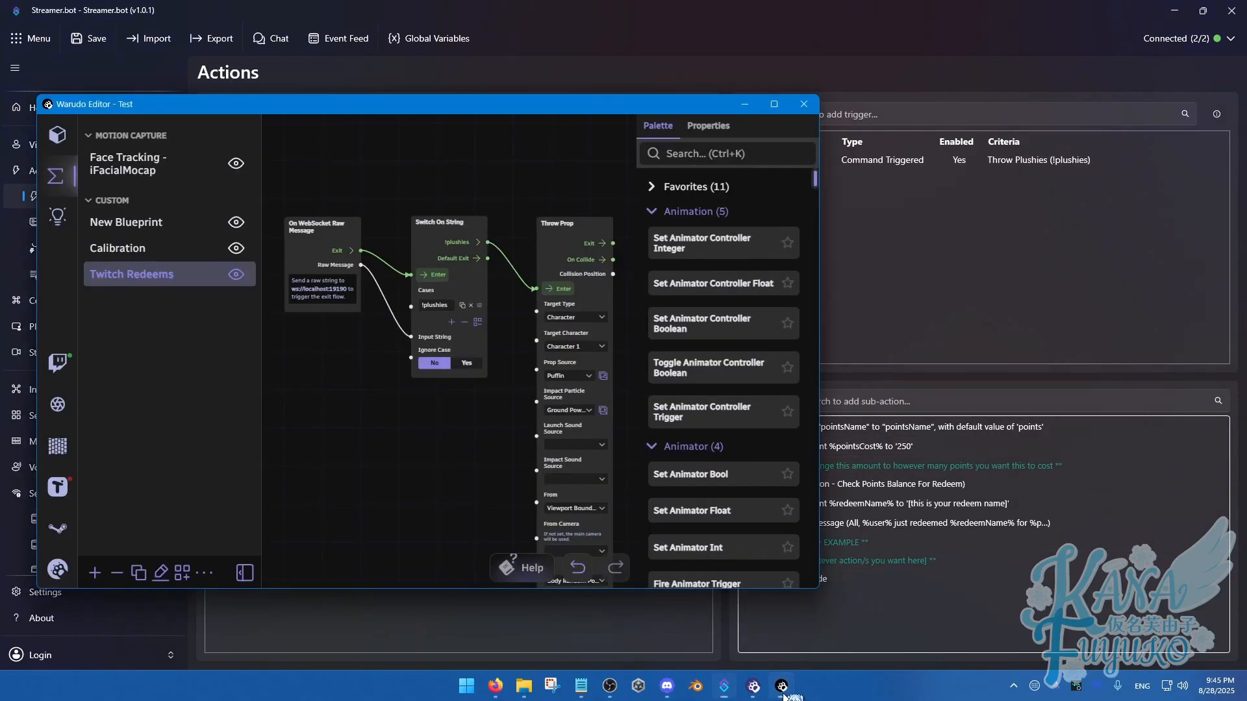
pyautogui.moveTo(519, 104); pyautogui.dragTo(746, 127)
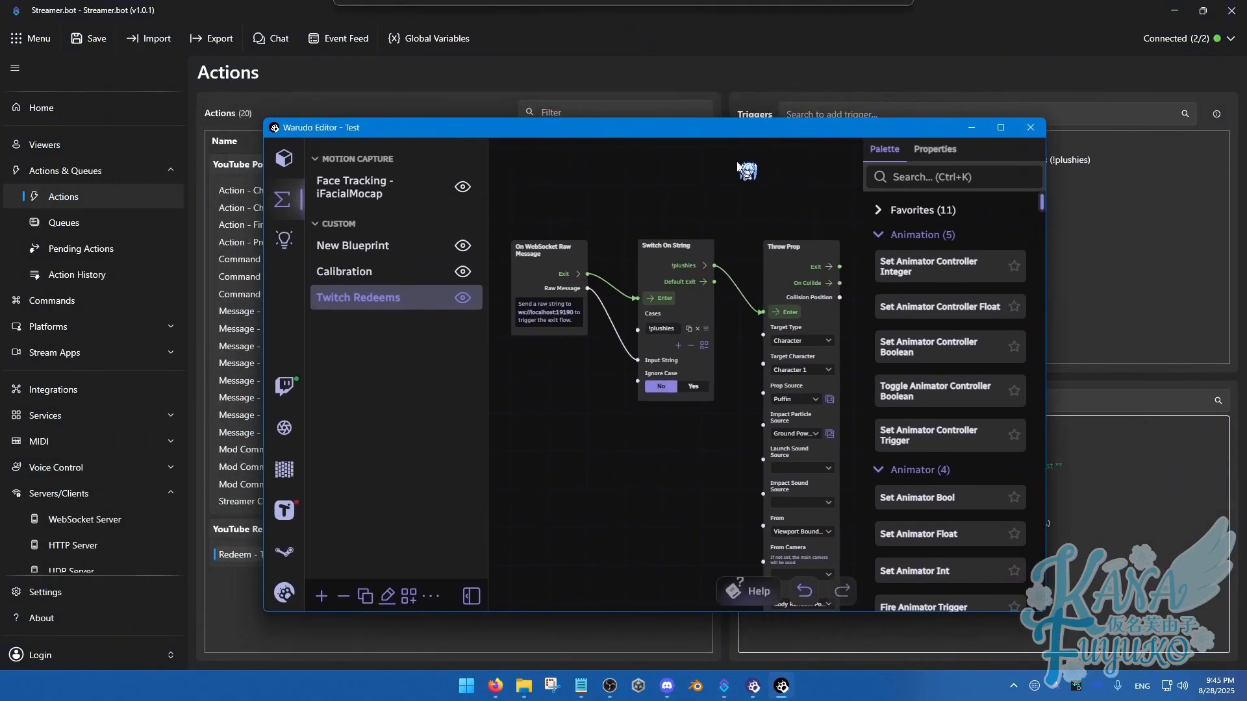
pyautogui.scroll(1, 649, 279)
pyautogui.click(685, 228)
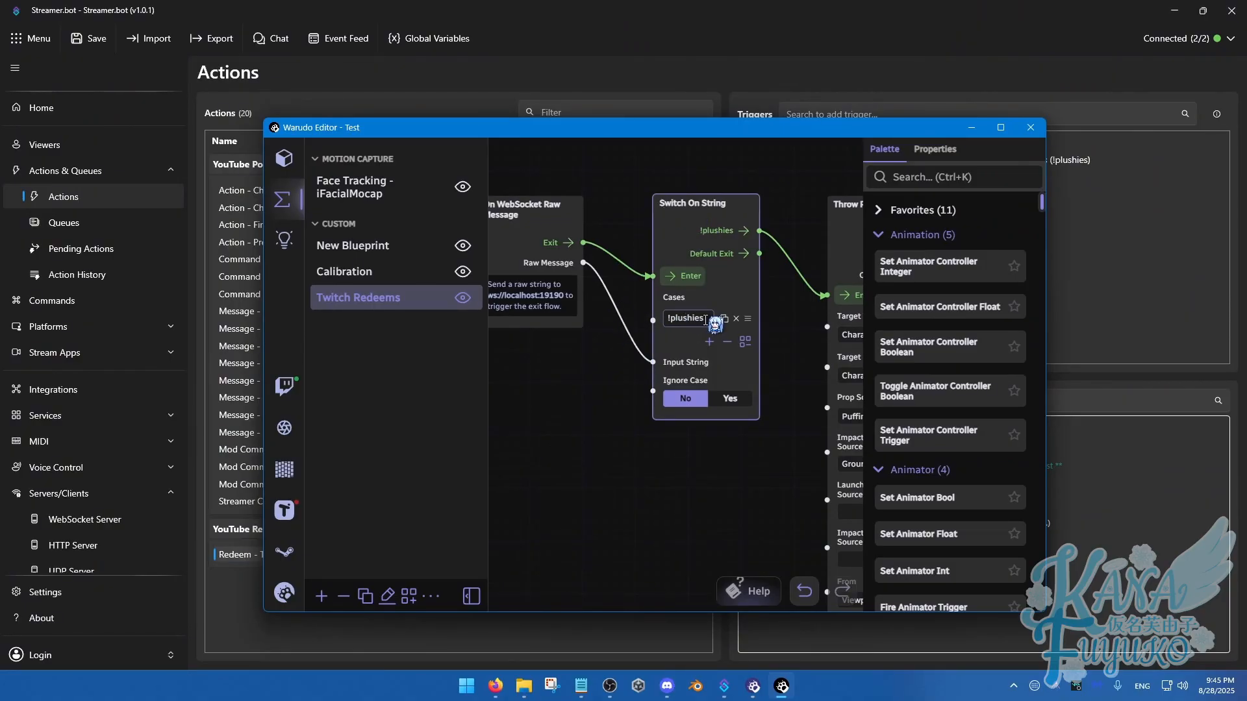
pyautogui.moveTo(706, 321); pyautogui.dragTo(666, 318)
pyautogui.click(610, 365)
pyautogui.scroll(-1, 610, 380)
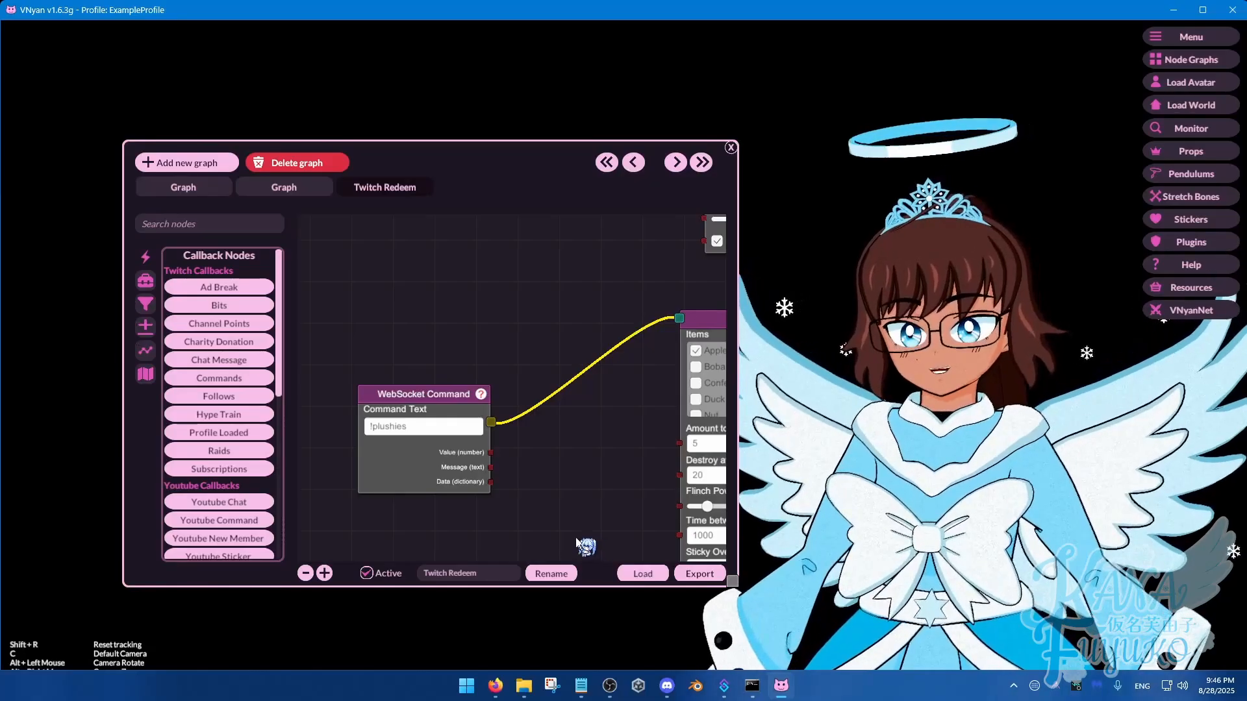
# Examine the WebSocket Command node's command text in VNyan's Twitch Redeem graph
pyautogui.moveTo(531, 423); pyautogui.dragTo(573, 367)
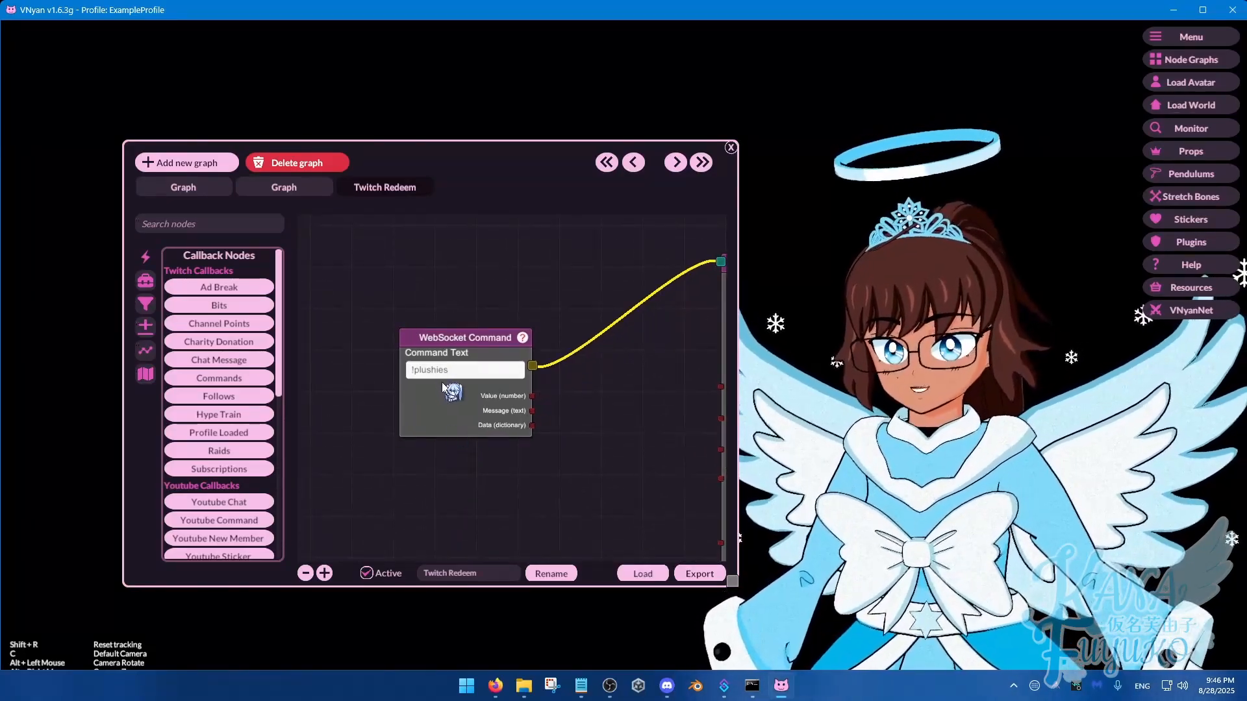
# Examine the WebSocket Command node's command text and its connected Throw Item node in the Twitch Redeem graph
pyautogui.click(458, 369)
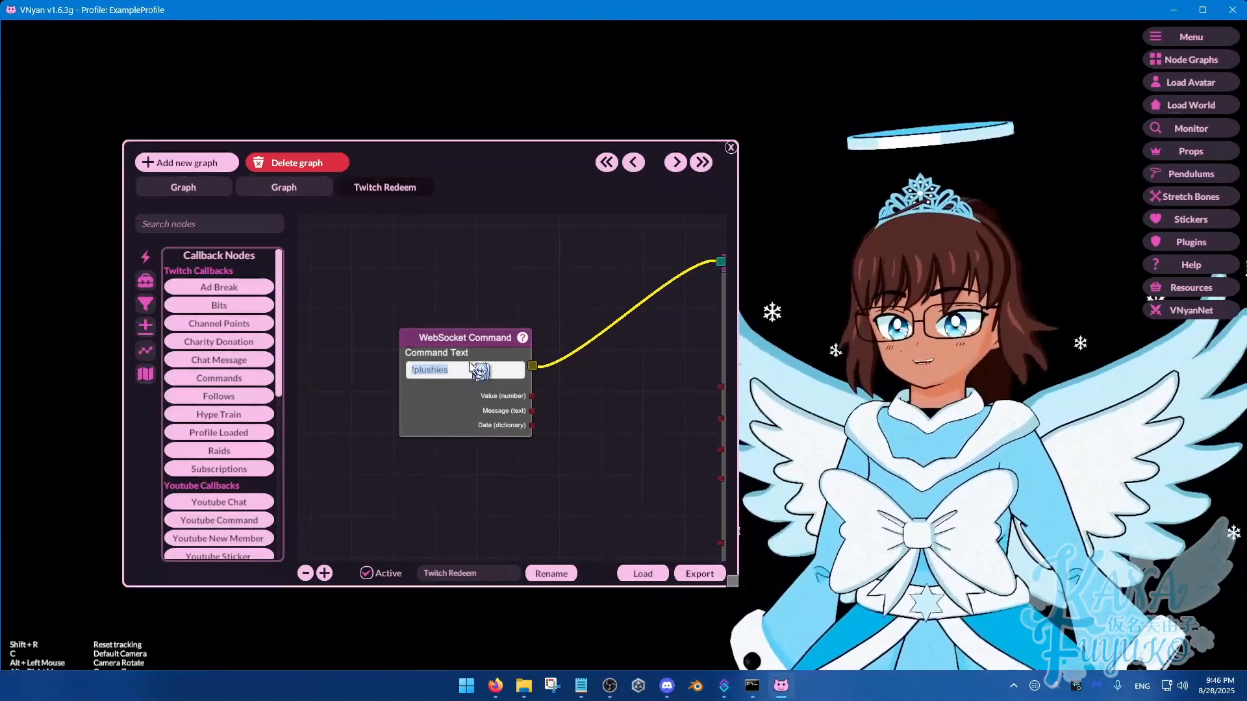
pyautogui.click(493, 368)
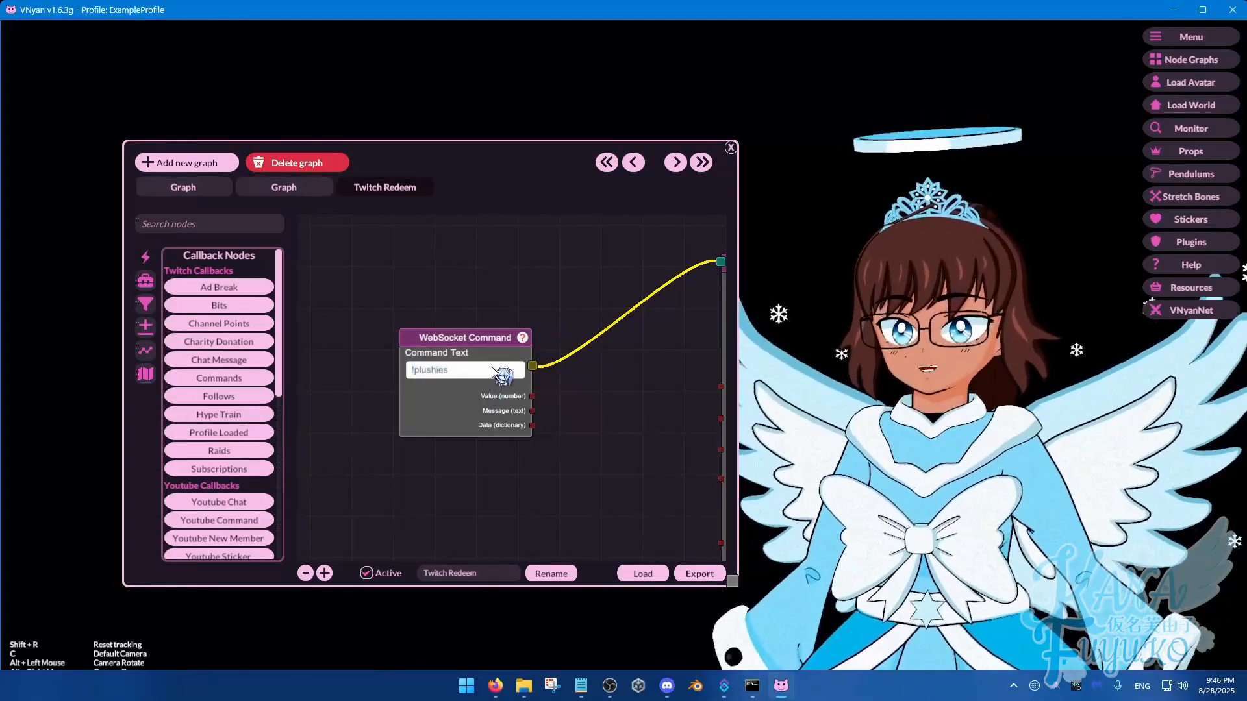
pyautogui.moveTo(645, 436); pyautogui.dragTo(483, 409)
pyautogui.click(618, 285)
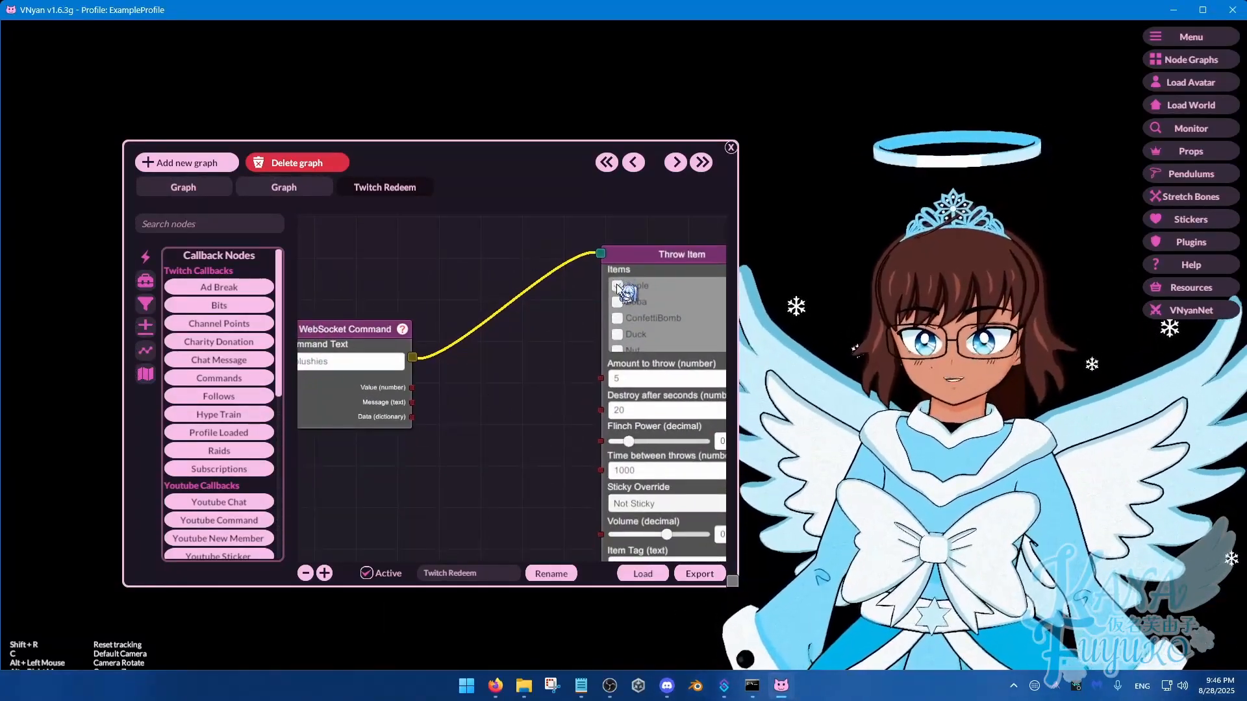
pyautogui.scroll(-3, 572, 364)
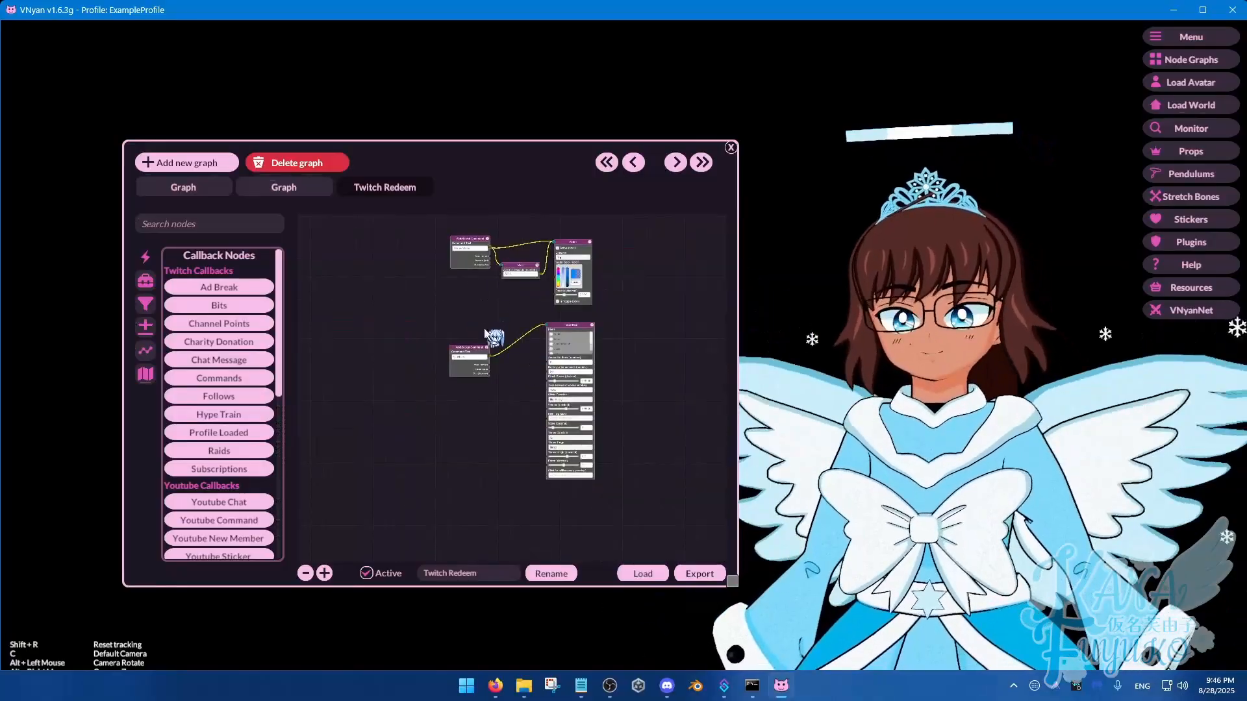
pyautogui.moveTo(560, 375); pyautogui.dragTo(499, 333)
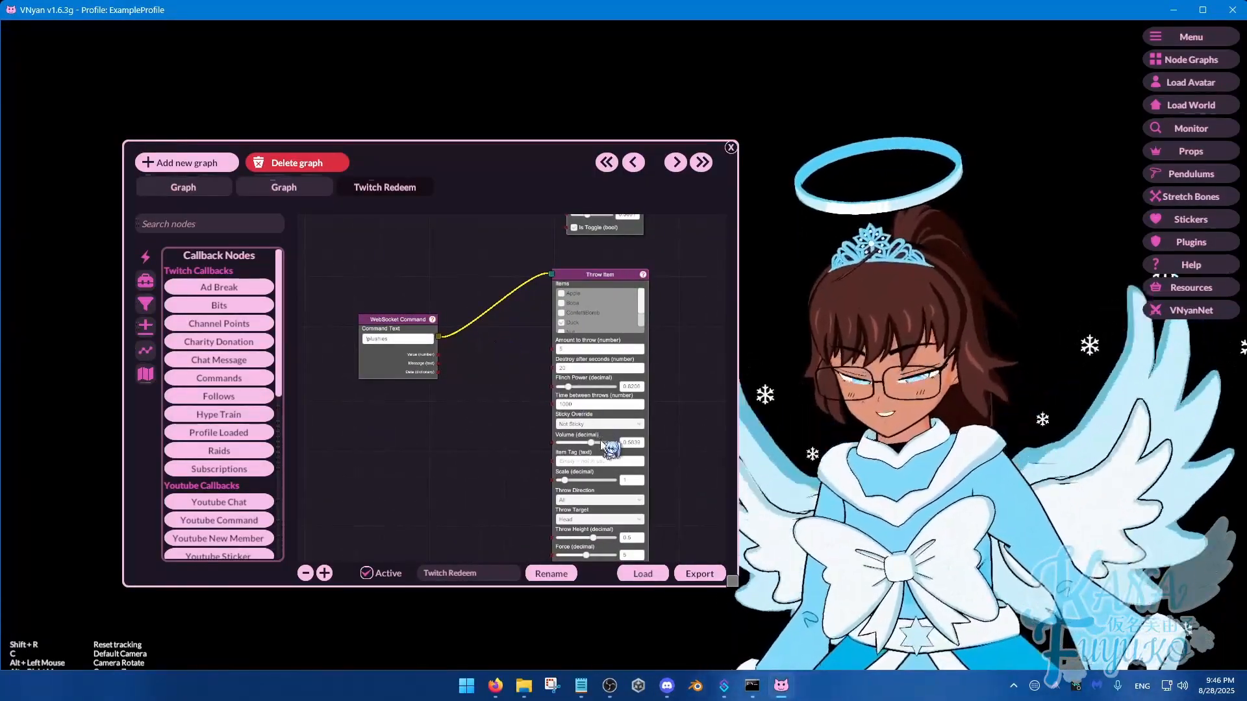
# Switch to Streamer.bot, restore its window from full screen, and view the YouTube platform's account settings
pyautogui.click(724, 686)
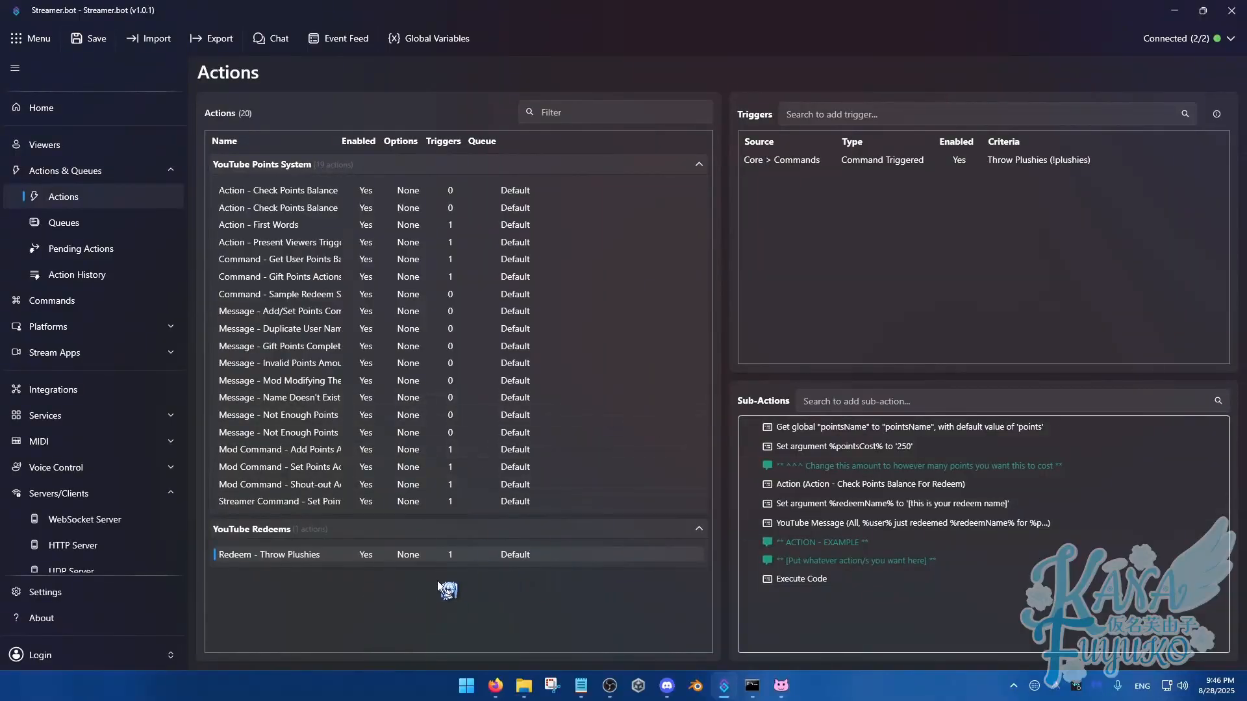
pyautogui.press('super+Down')
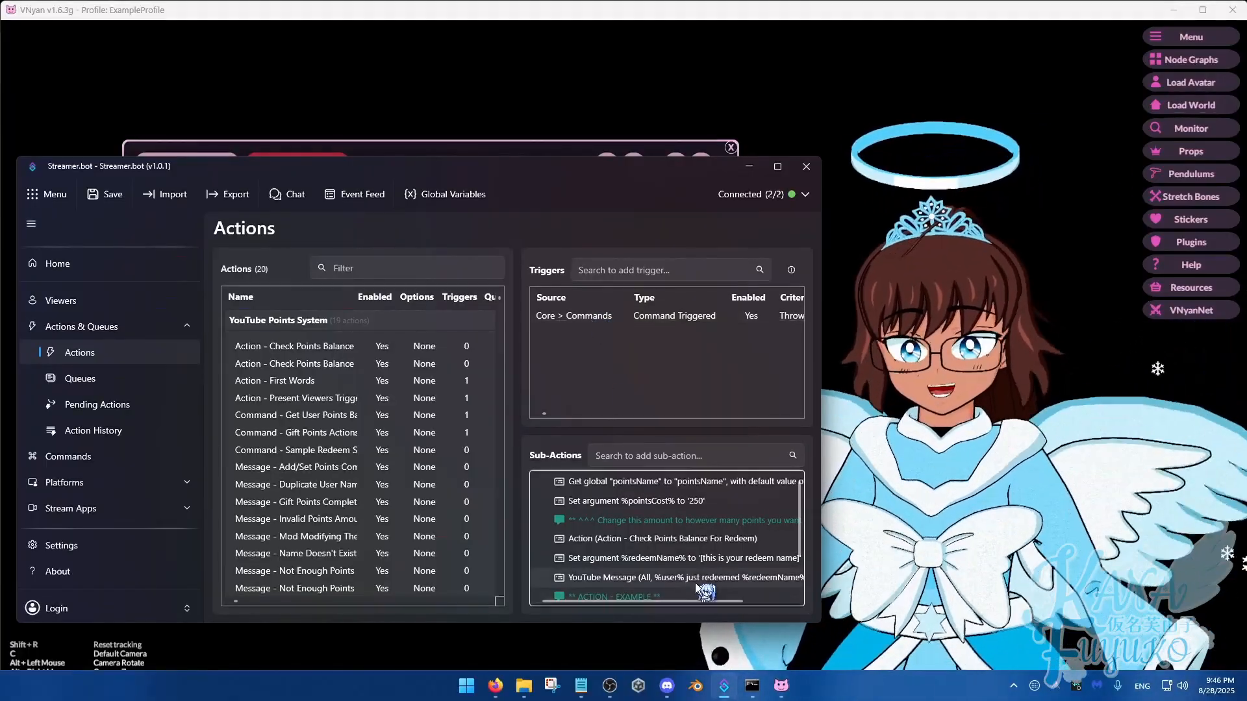
pyautogui.scroll(-4, 434, 539)
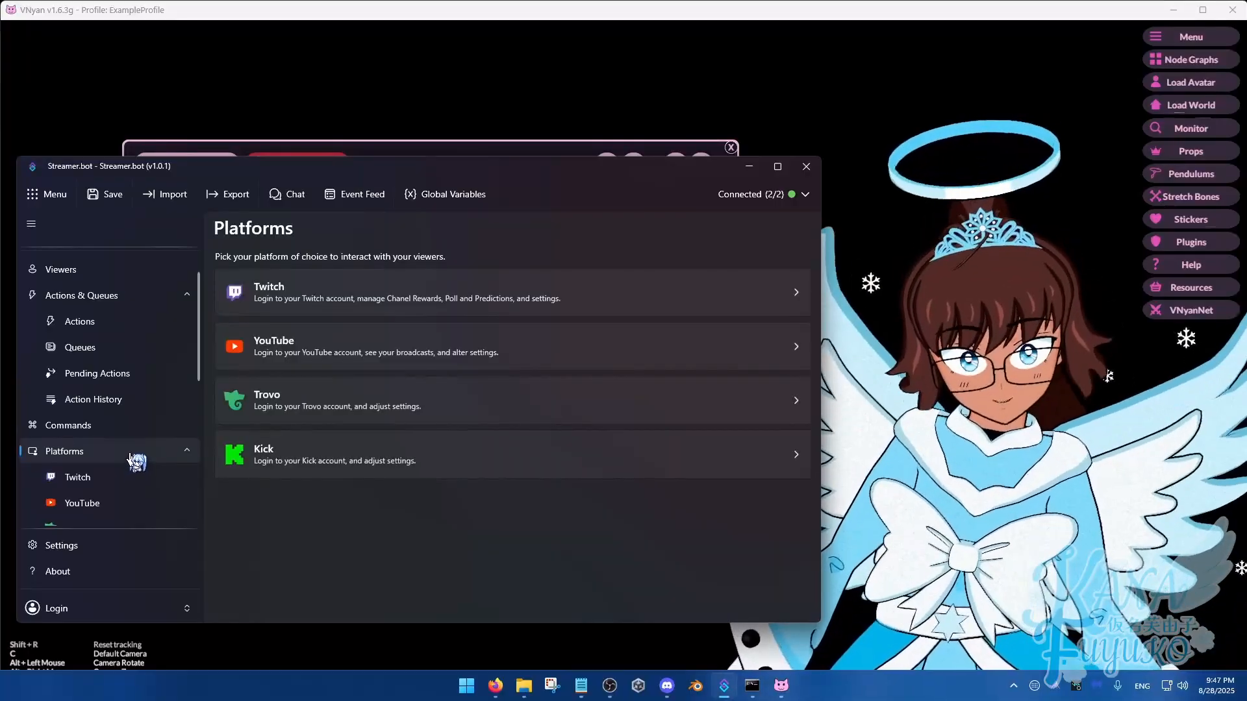
pyautogui.scroll(-2, 133, 461)
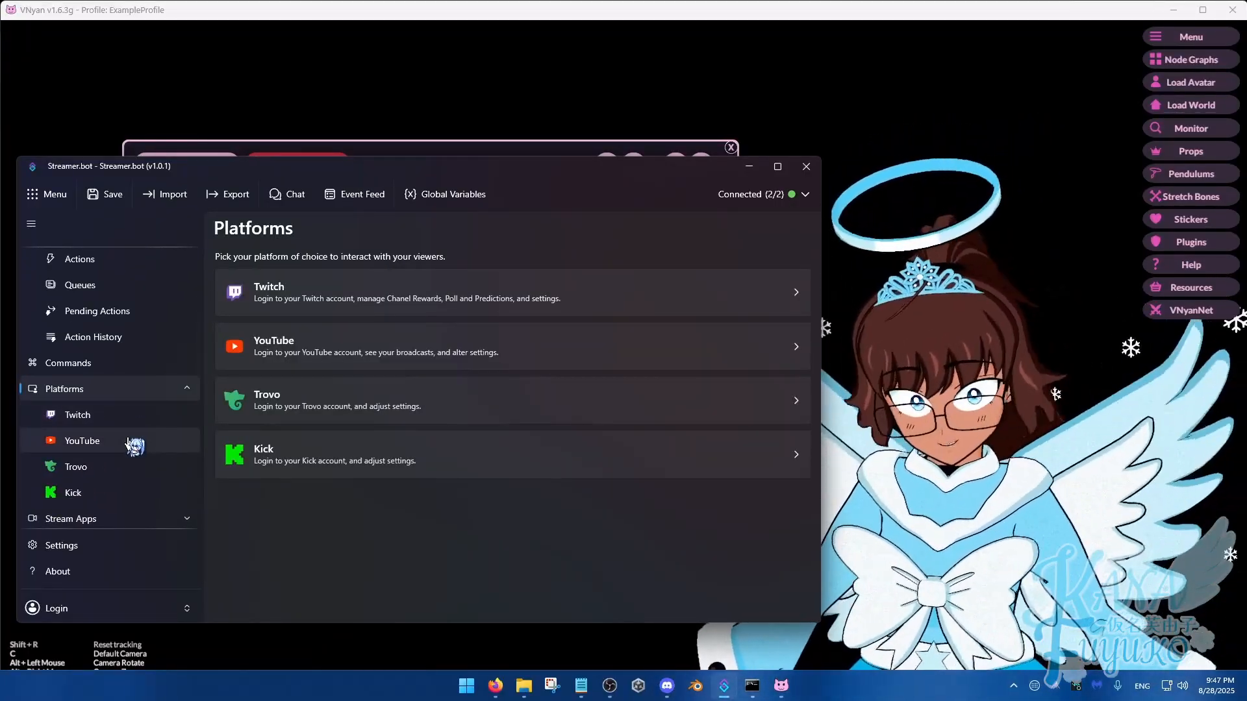
pyautogui.click(84, 448)
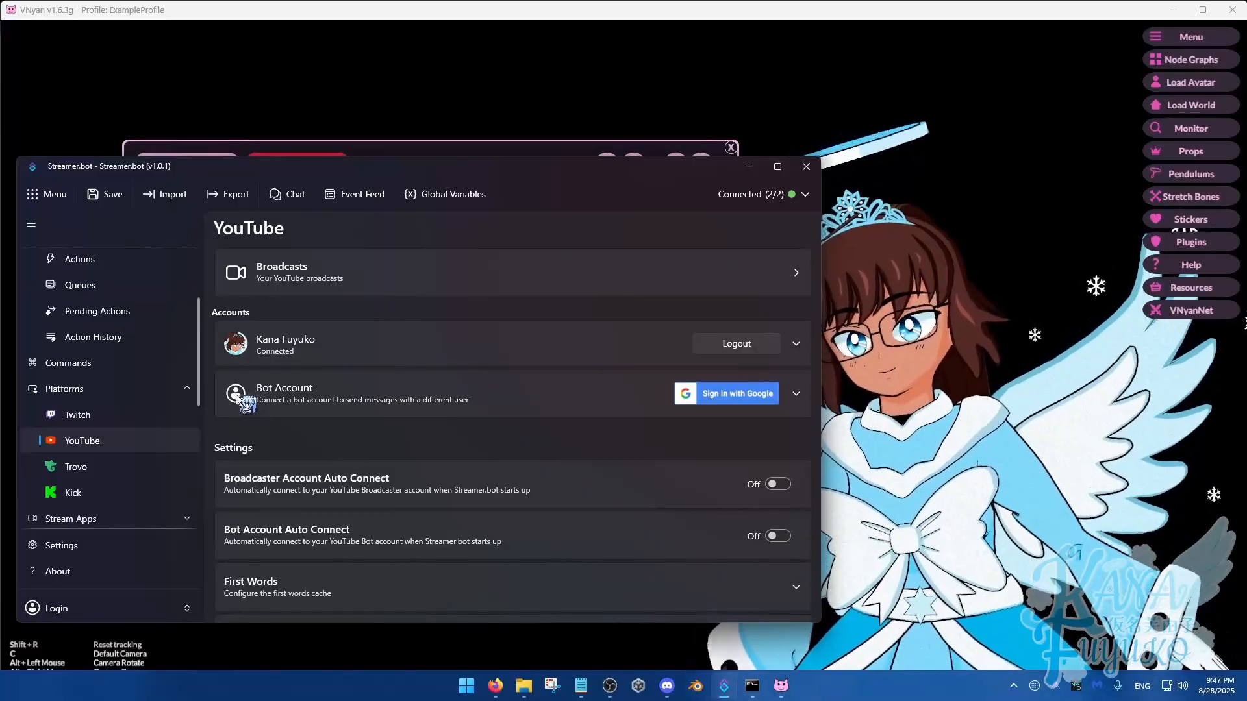
# Return to the actions list and stretch the window to the full screen height
pyautogui.scroll(2, 117, 409)
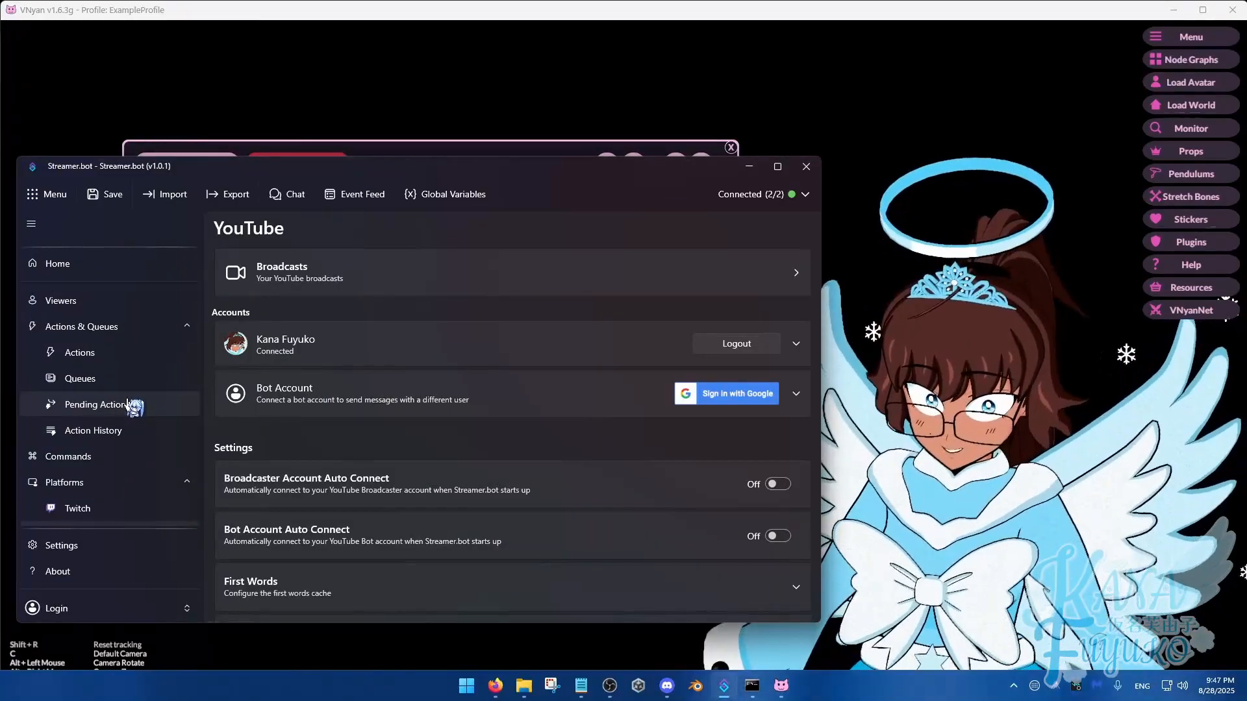
pyautogui.click(116, 357)
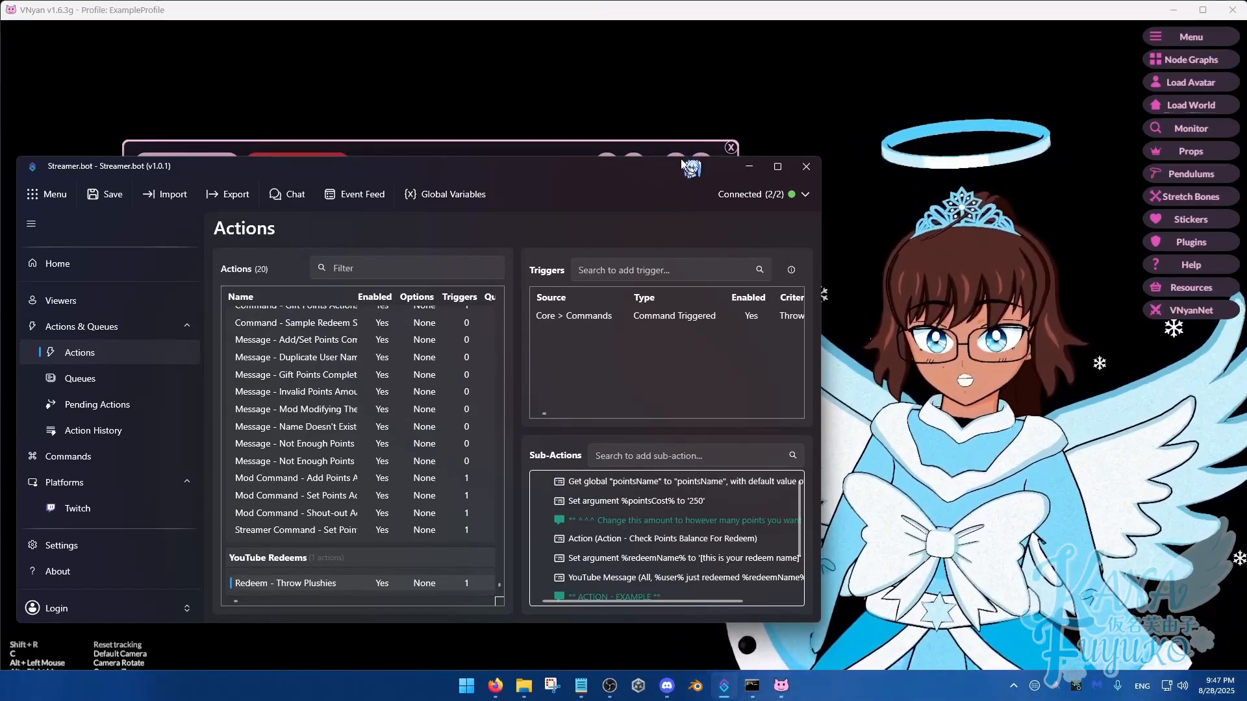
pyautogui.doubleClick(683, 154)
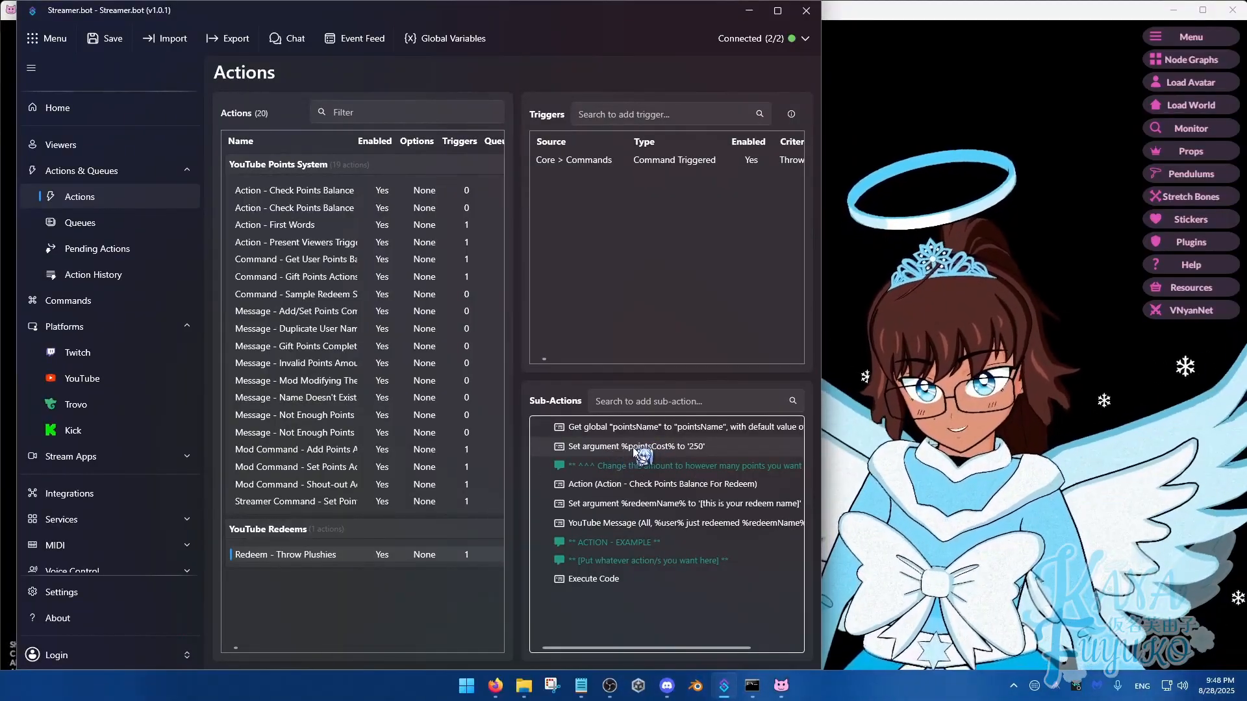
# Set the pointsCost argument of the Redeem - Throw Plushies action to 500
pyautogui.doubleClick(685, 448)
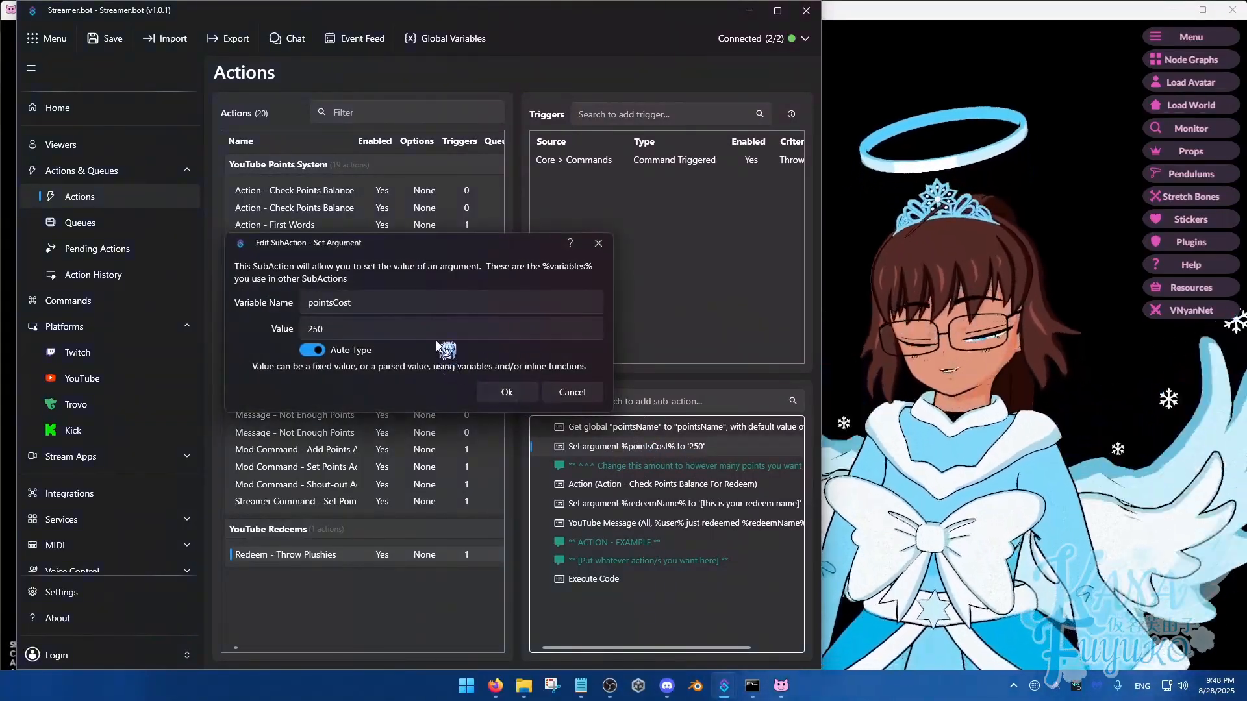
pyautogui.click(435, 336)
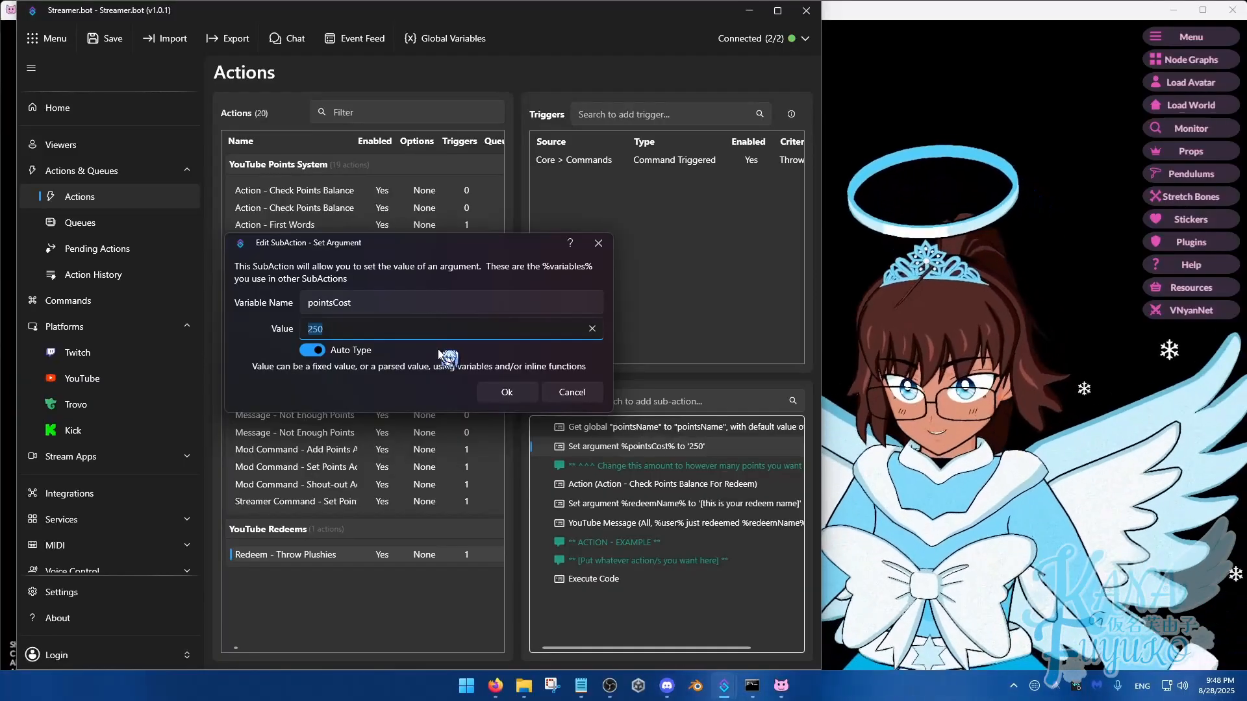
pyautogui.click(325, 325)
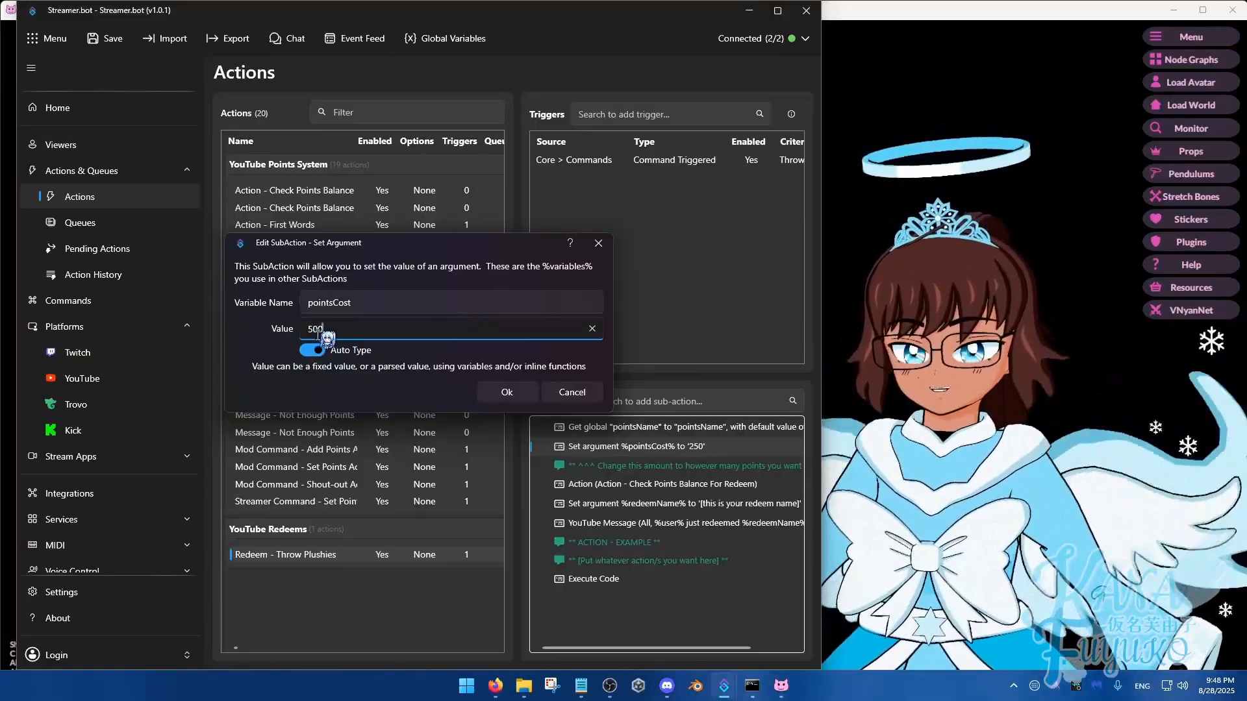
pyautogui.click(505, 393)
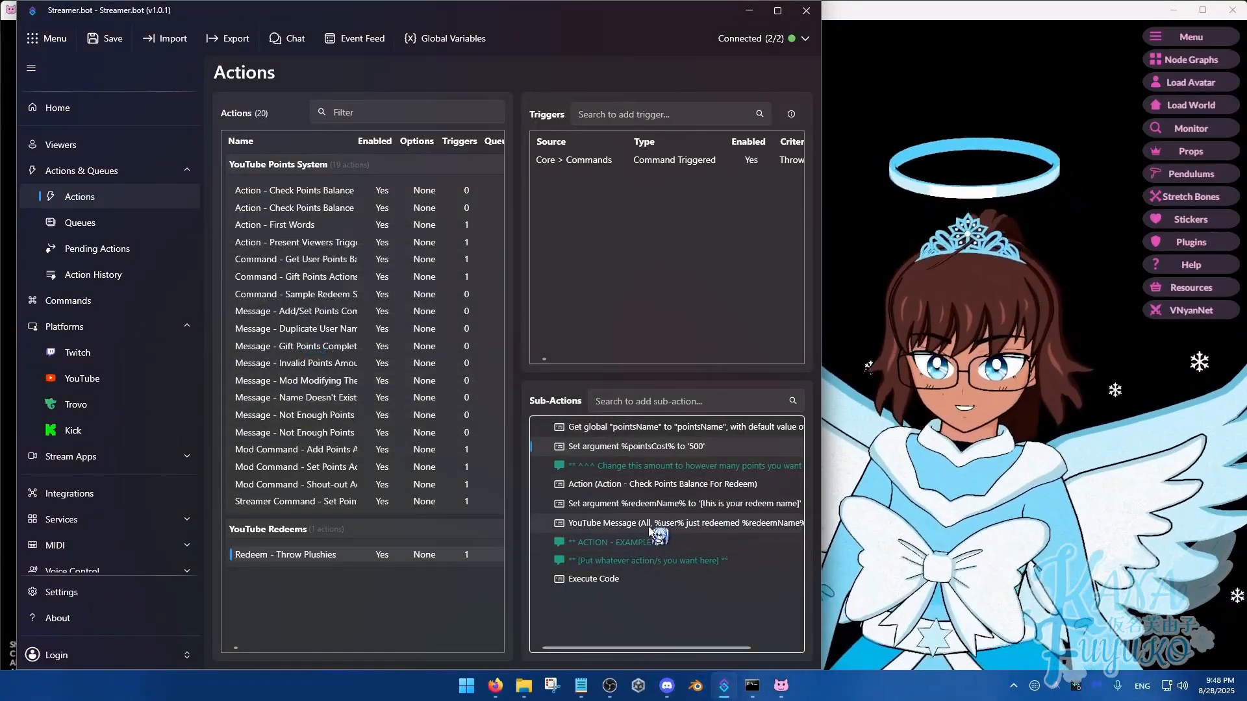
# Review the YouTube Message sub-action's %pointsCost% text and the Execute Code sub-action of the Throw Plushies redeem
pyautogui.doubleClick(613, 523)
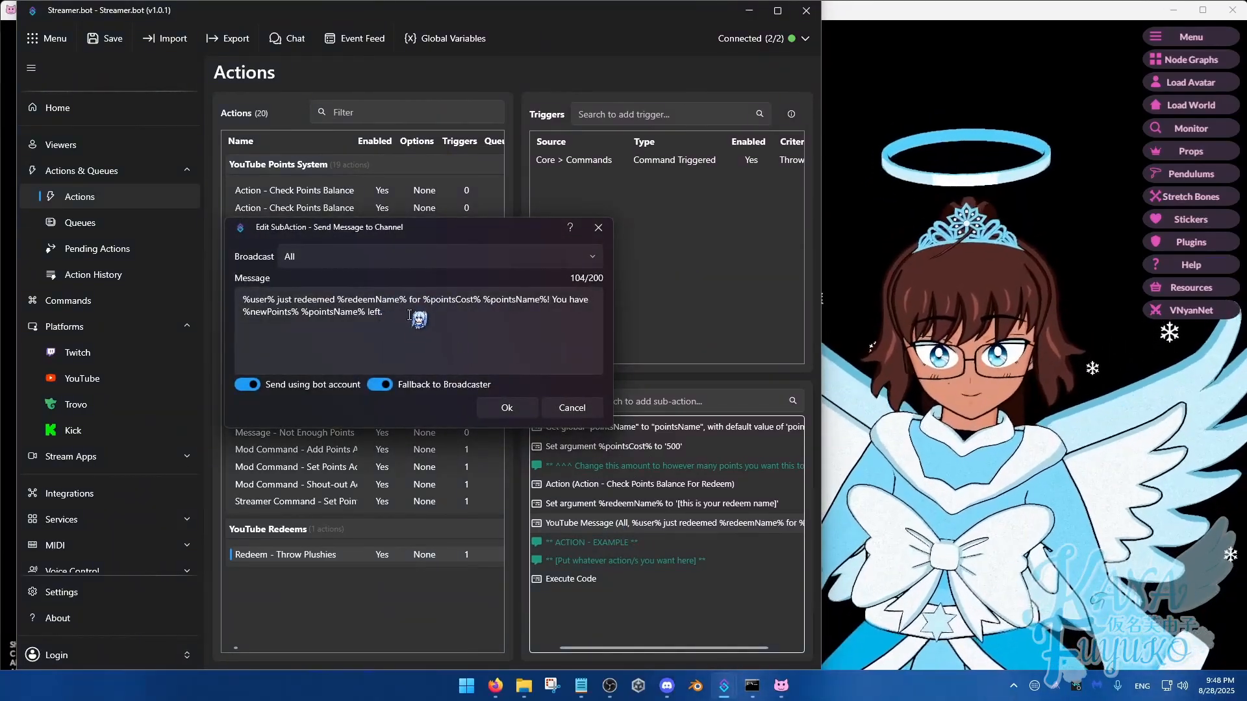
pyautogui.moveTo(423, 301); pyautogui.dragTo(481, 304)
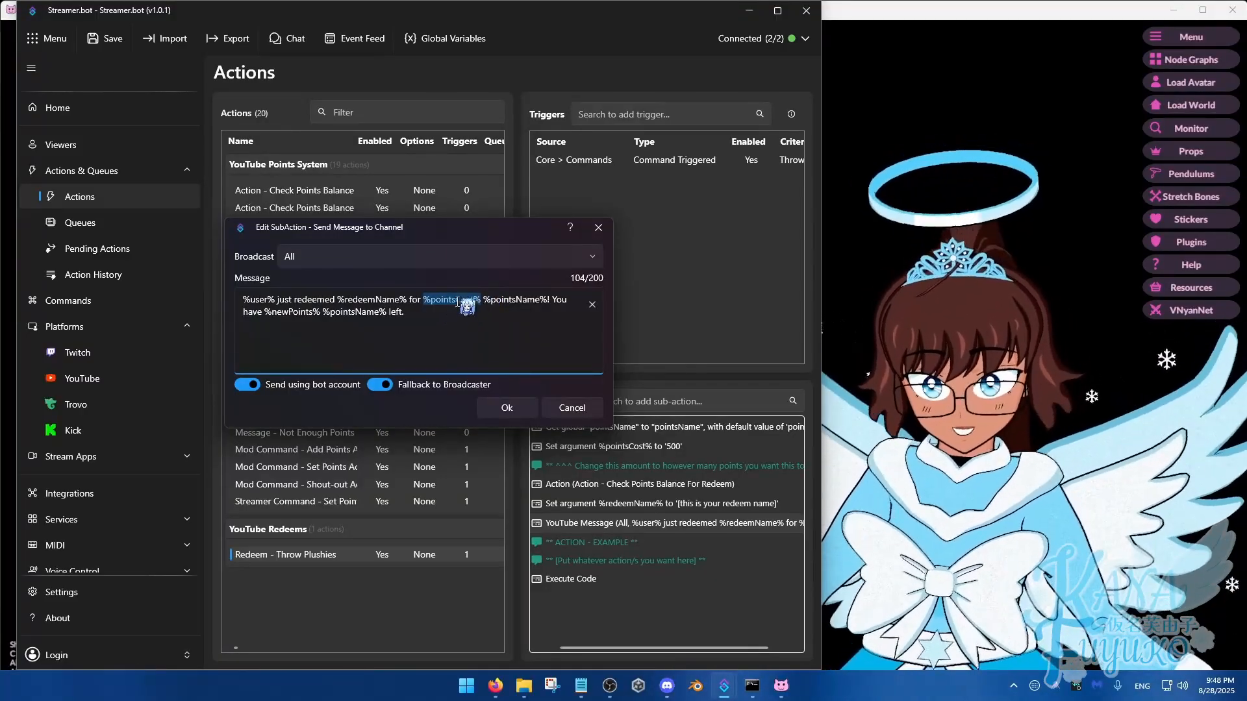
pyautogui.click(463, 314)
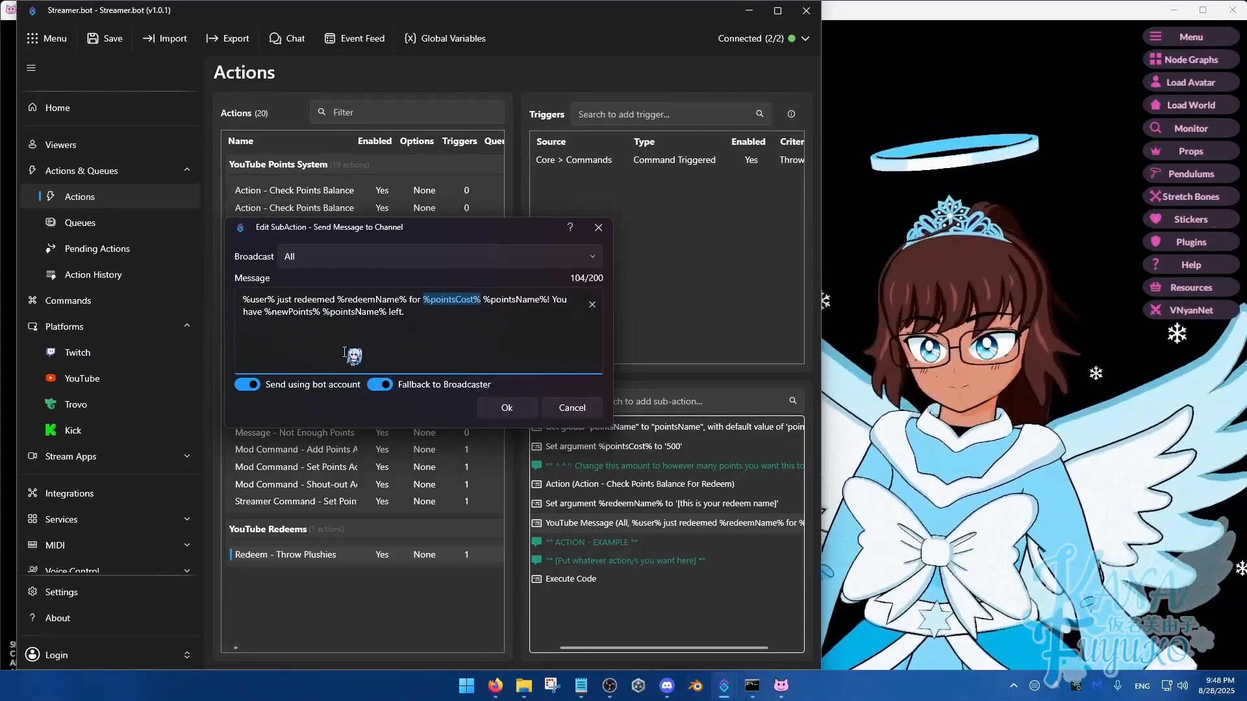
pyautogui.click(501, 409)
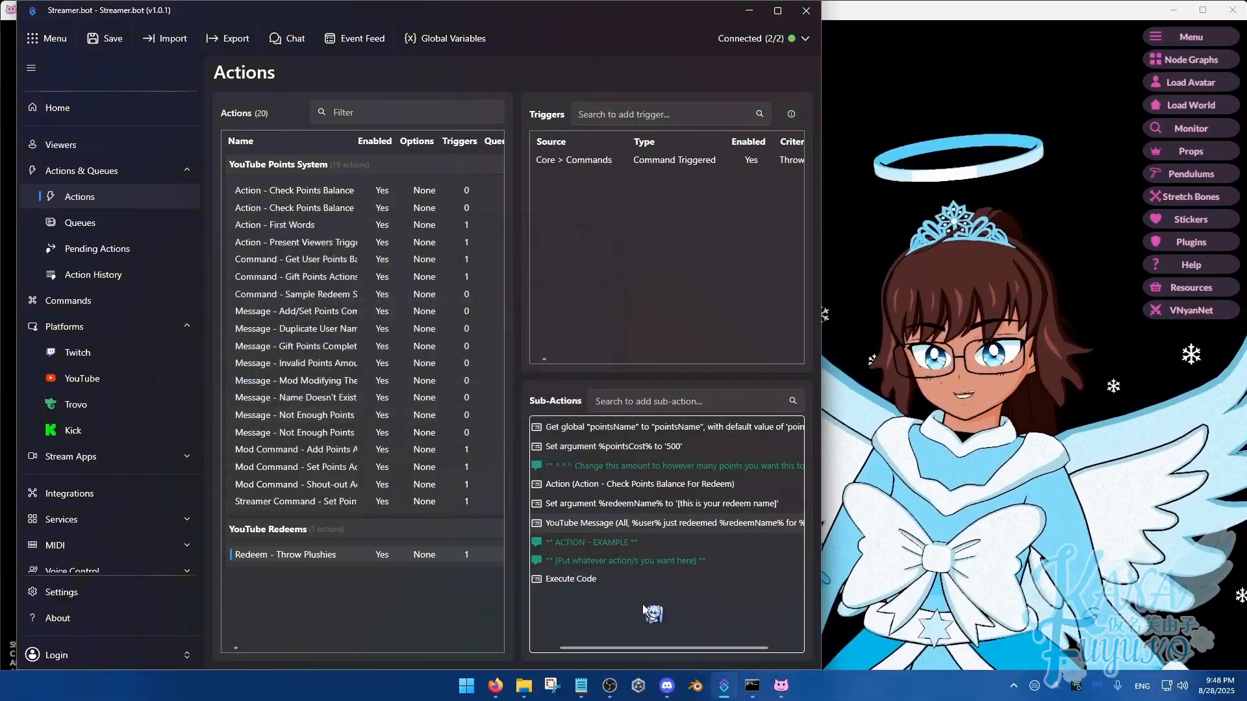
pyautogui.moveTo(590, 650); pyautogui.dragTo(580, 622)
pyautogui.doubleClick(599, 582)
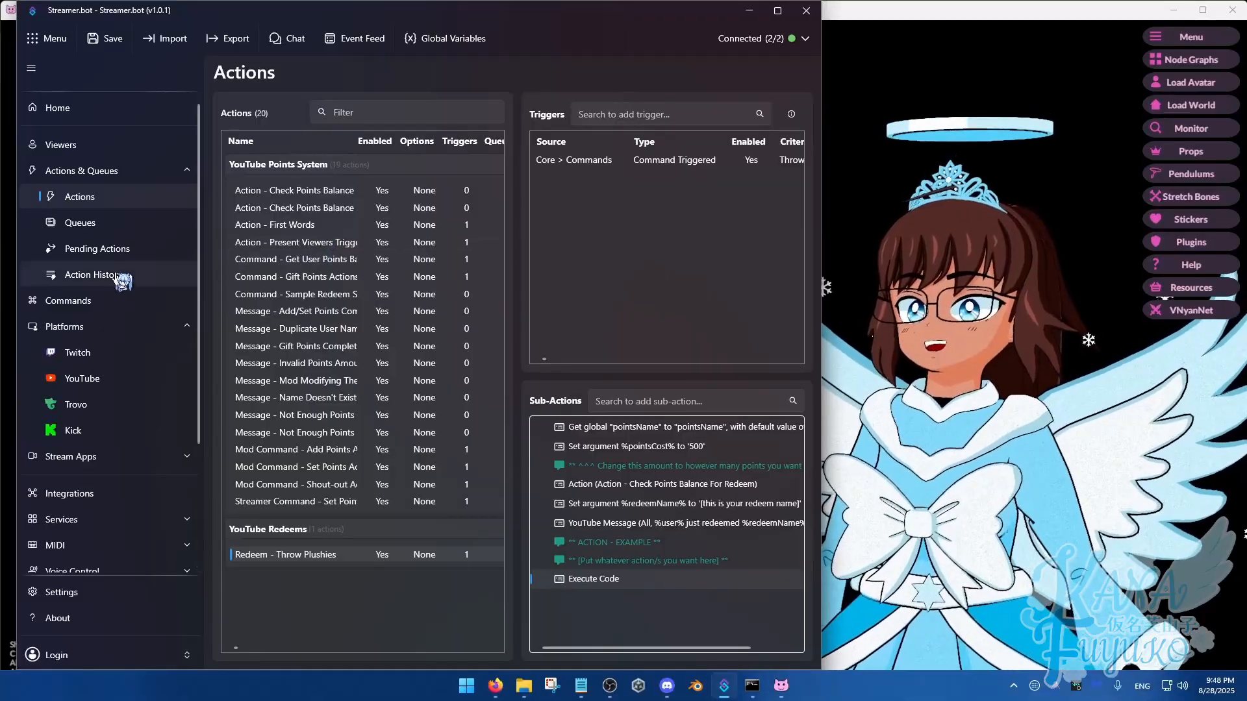
# Check the Throw Plushies entry among the YouTube Redeem Commands and return to the actions list
pyautogui.click(104, 301)
pyautogui.click(252, 333)
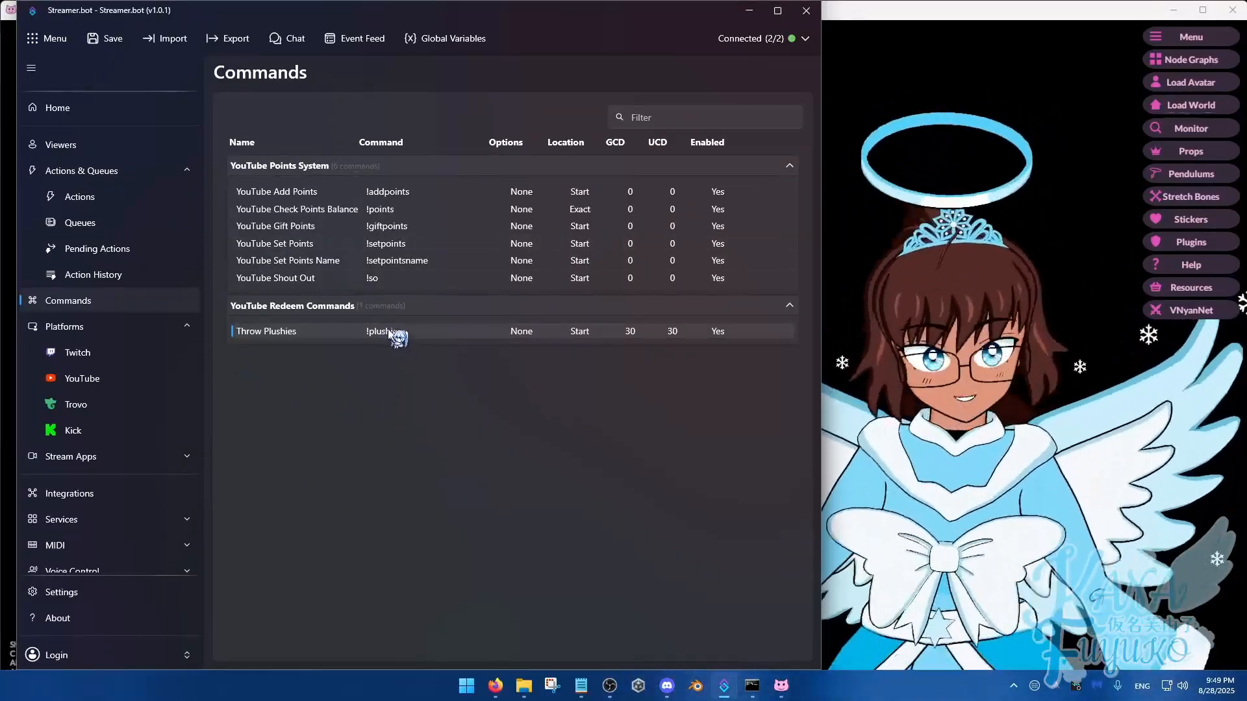
pyautogui.click(80, 201)
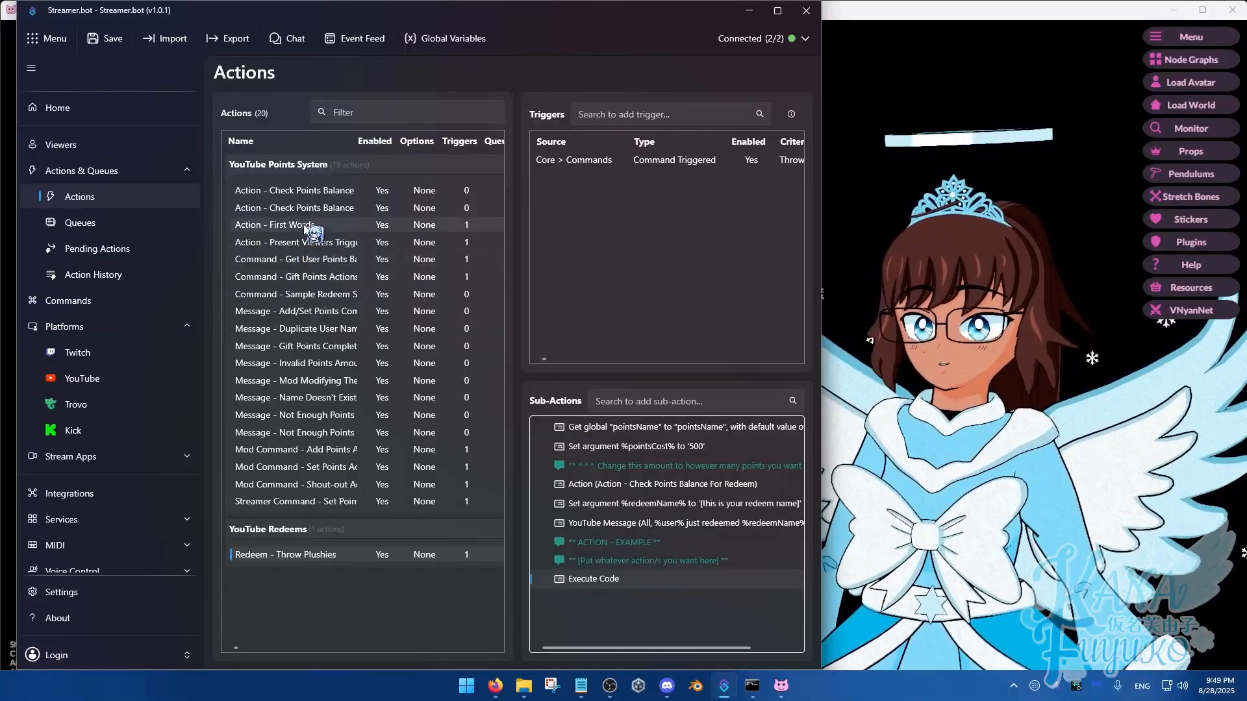
# Examine the First Words and Present Viewers actions, including the sub-action that sets pointsPerMinute
pyautogui.click(303, 225)
pyautogui.click(303, 241)
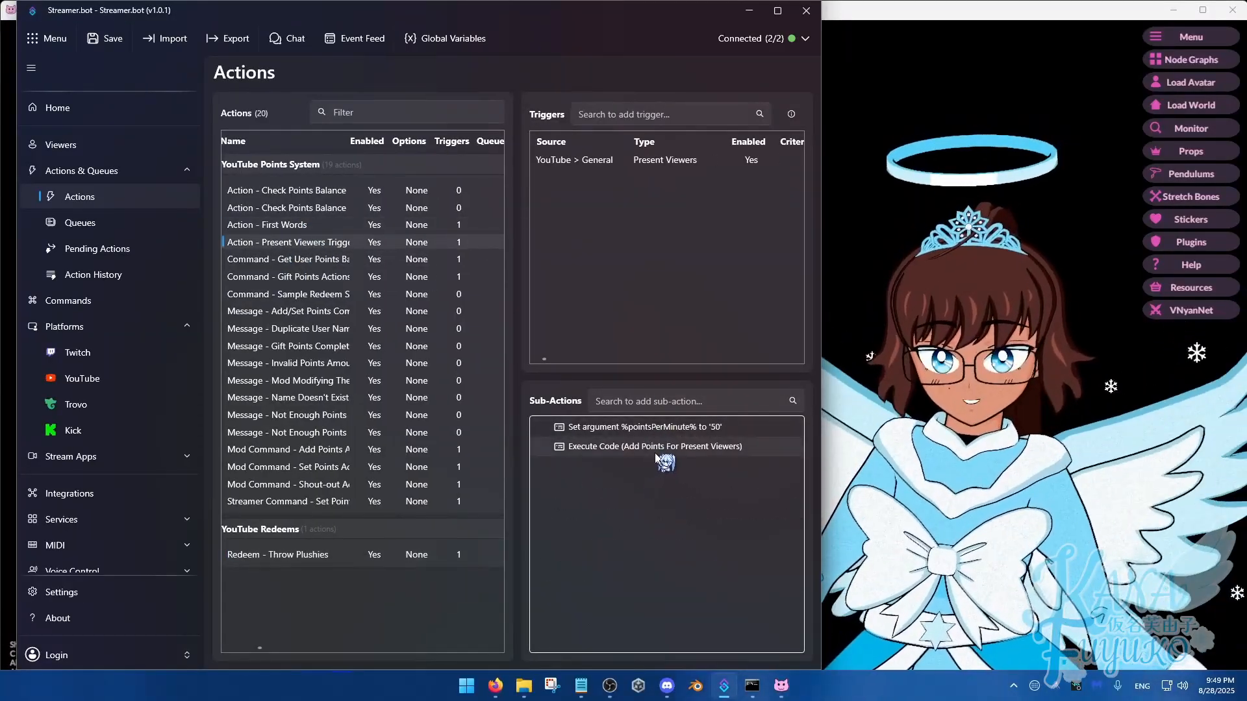
pyautogui.click(674, 432)
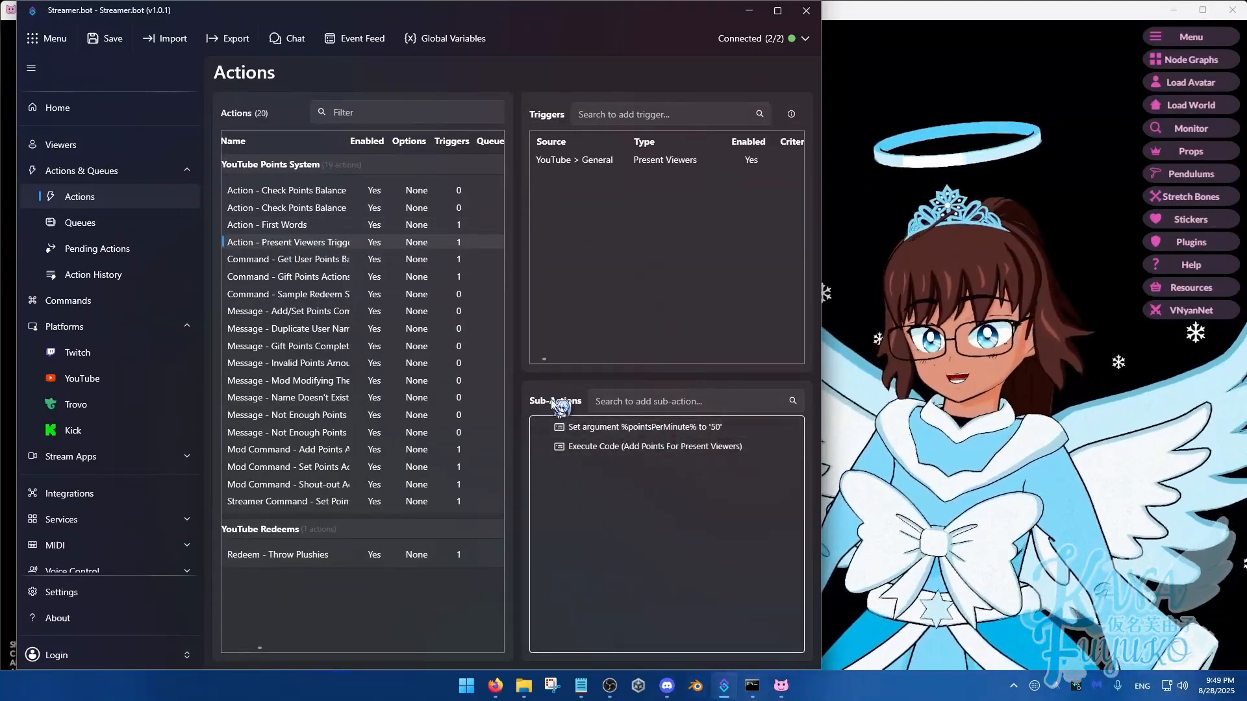
# Duplicate the Command - Sample Redeem action as "Water Redeem" in the YouTube Redeems group
pyautogui.click(300, 296)
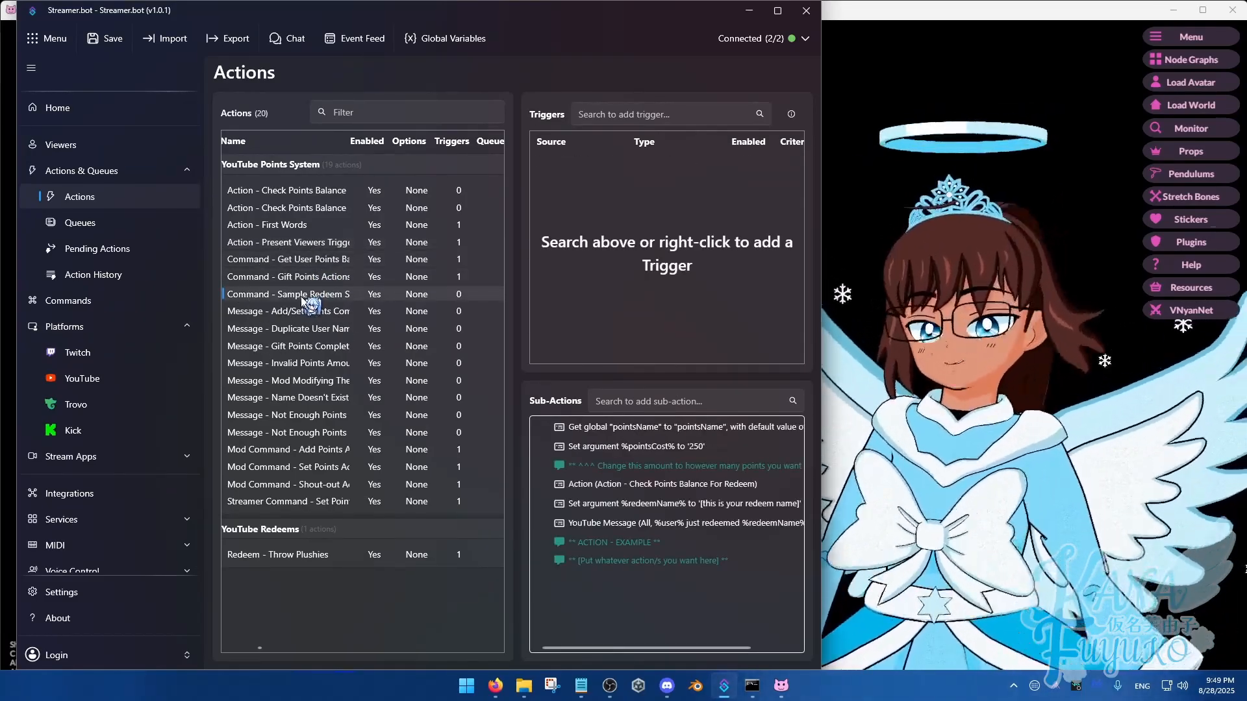
pyautogui.hotkey('ctrl', 'v')
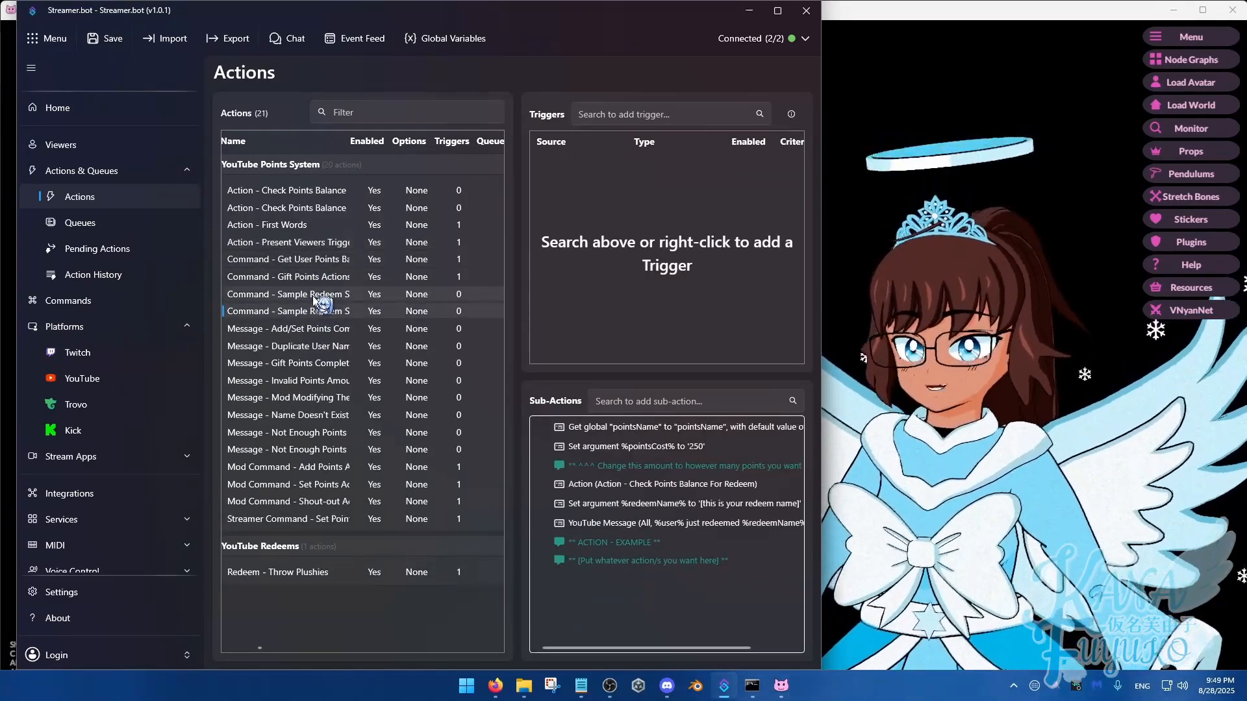
pyautogui.doubleClick(326, 307)
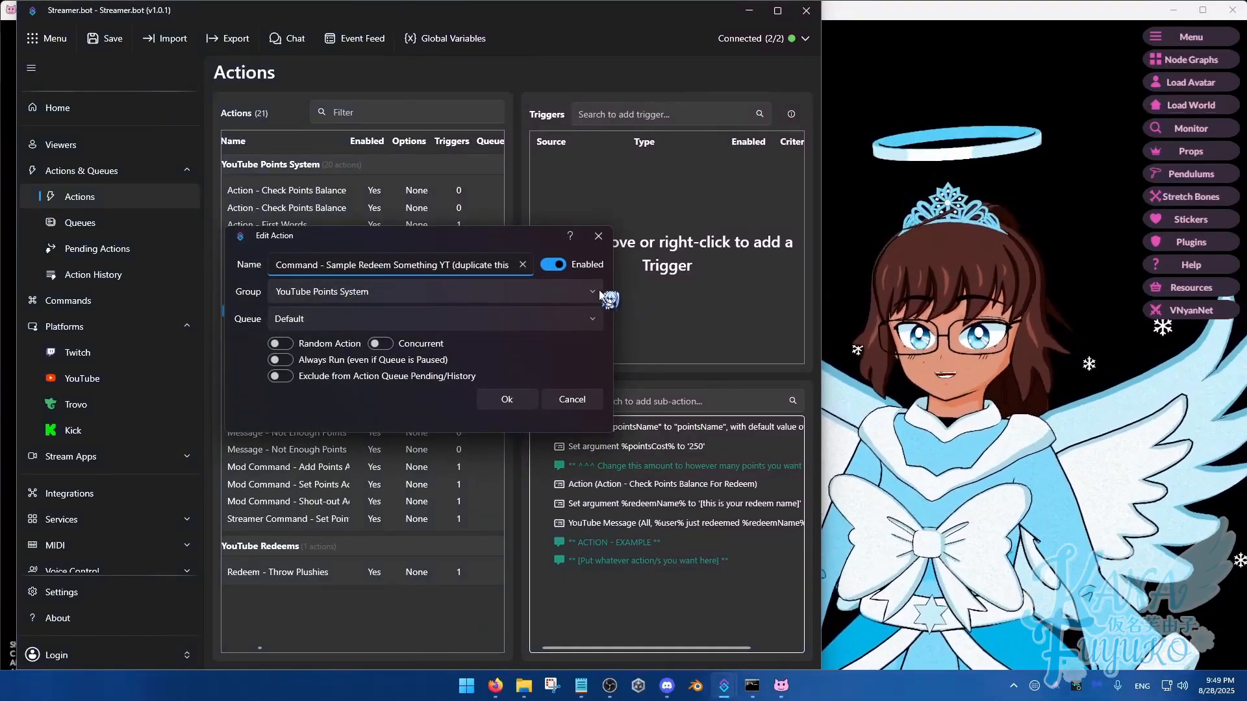
pyautogui.click(600, 294)
pyautogui.click(337, 345)
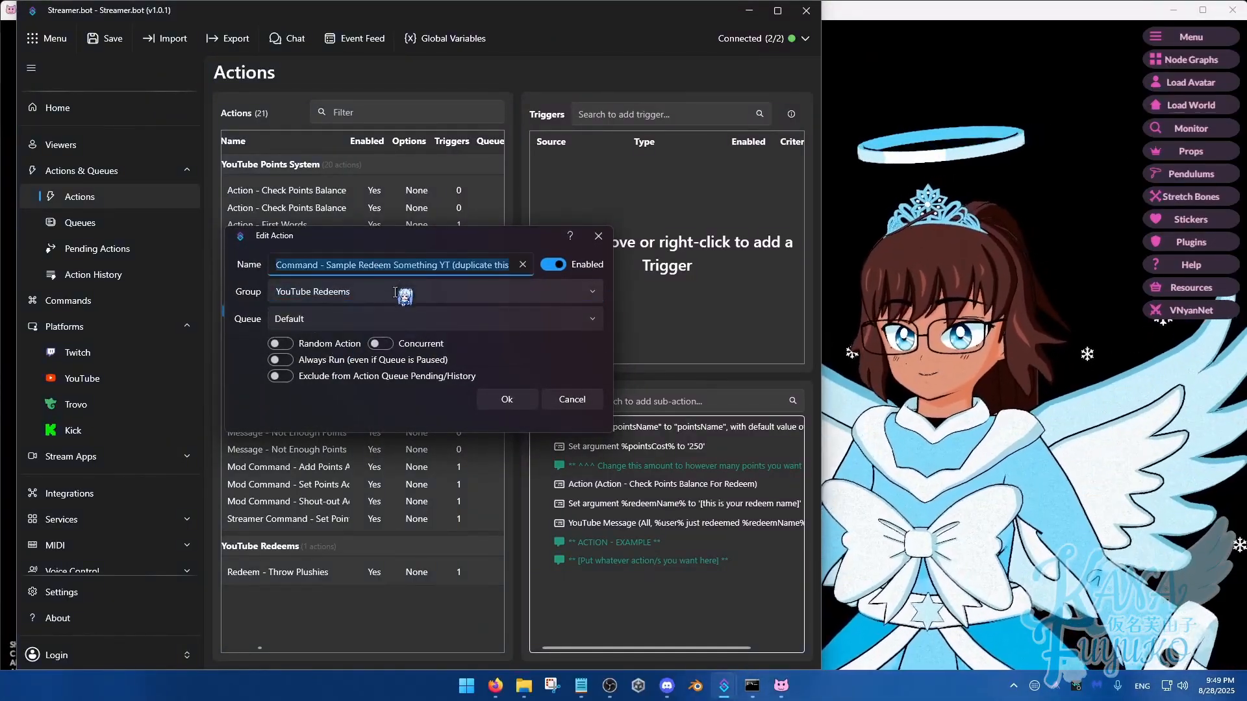
pyautogui.write('Water Redeem')
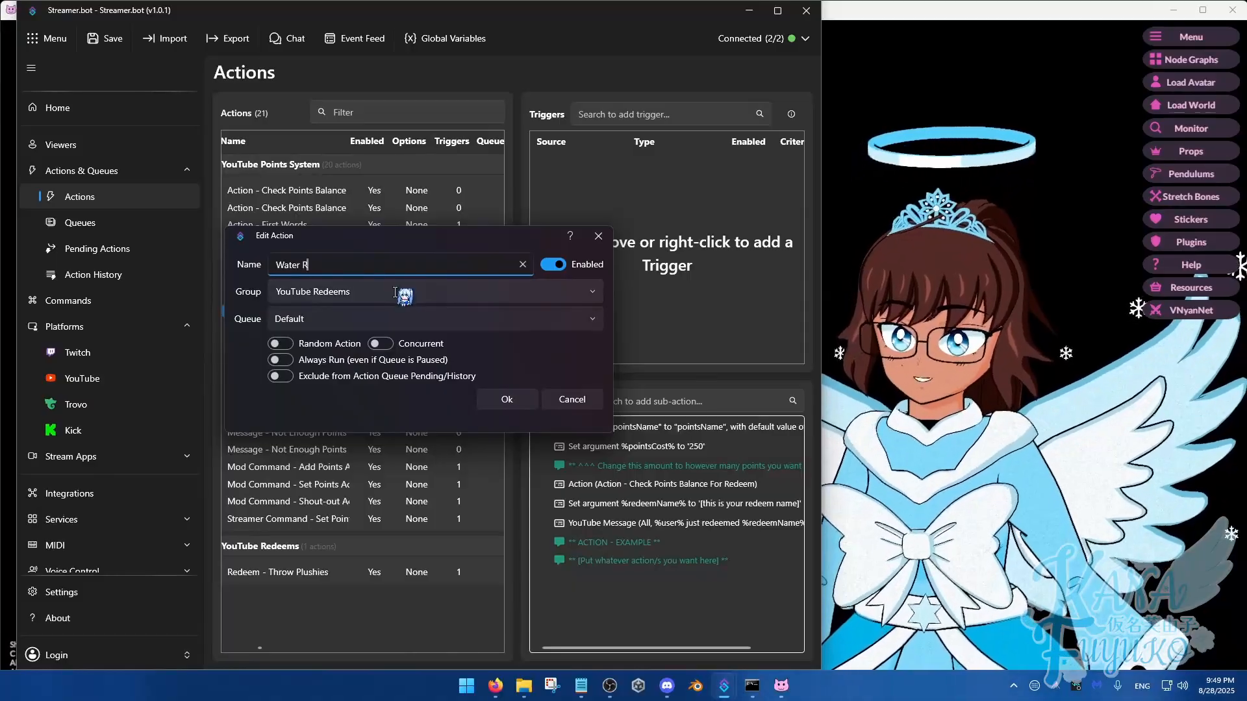
pyautogui.click(525, 398)
# Review the CPH.WebsocketSend line in the Throw Plushies redeem's C# code and close the editor
pyautogui.click(292, 554)
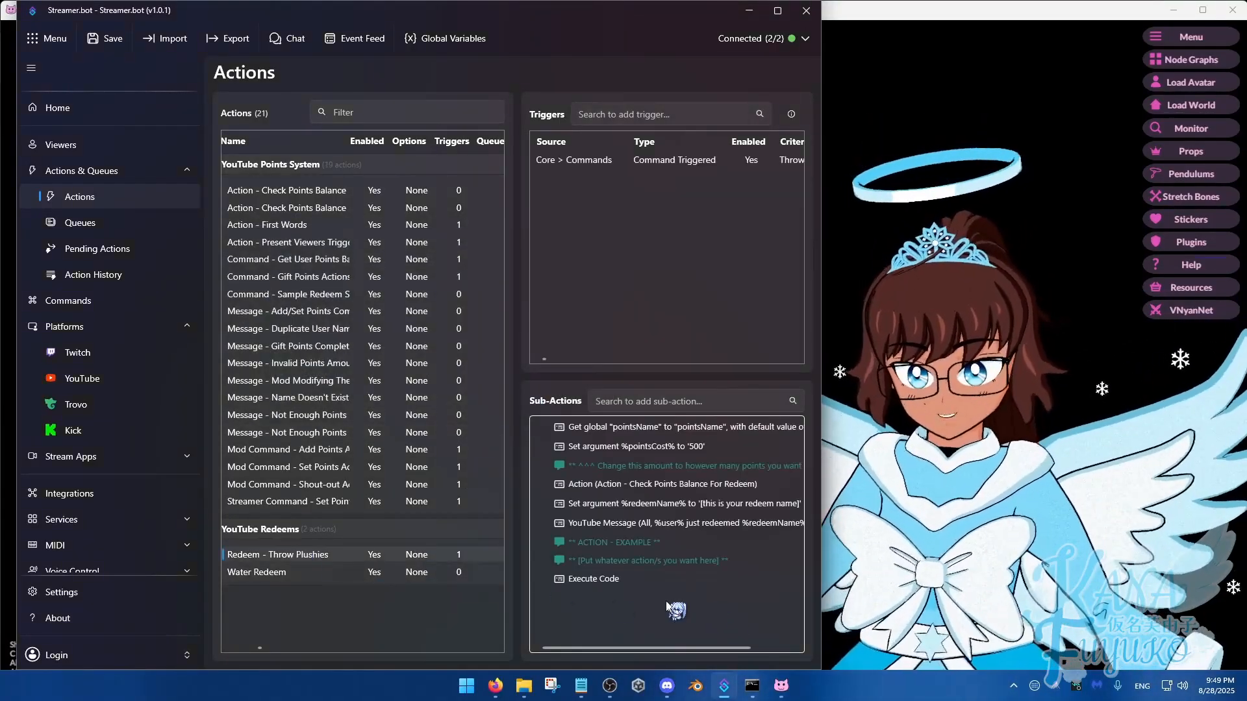
pyautogui.doubleClick(608, 578)
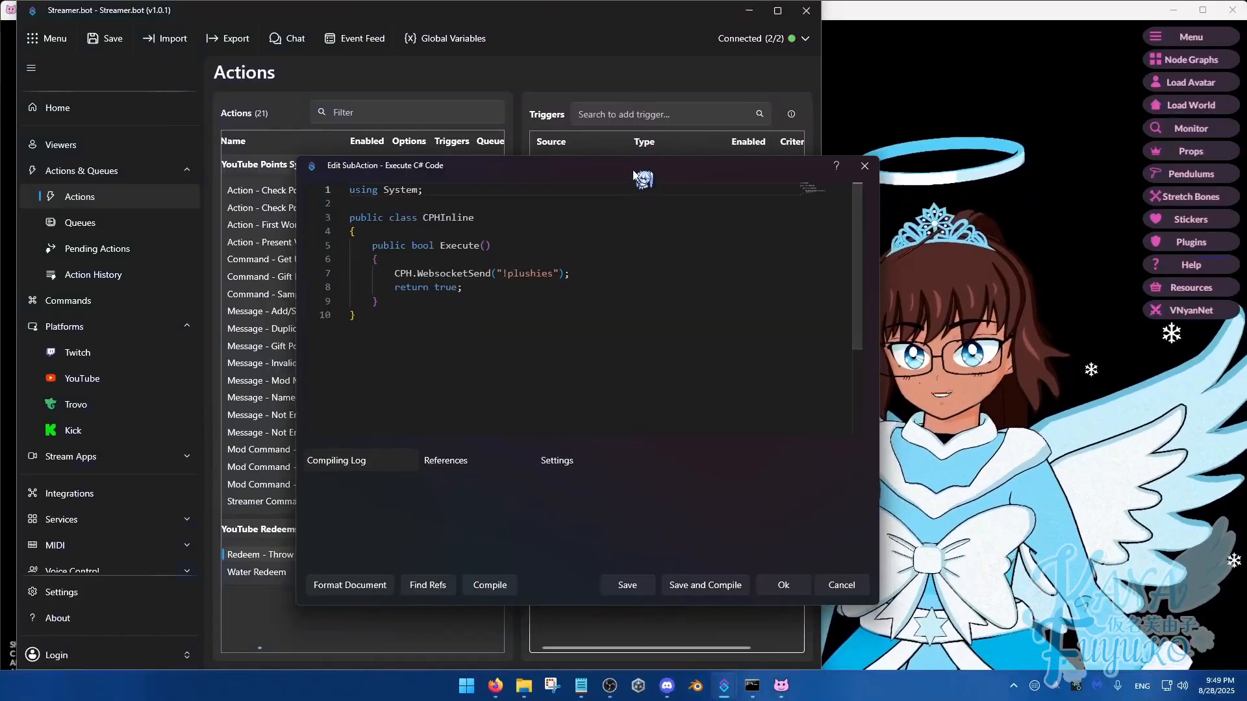
pyautogui.moveTo(634, 174); pyautogui.dragTo(528, 53)
pyautogui.moveTo(463, 153); pyautogui.dragTo(277, 151)
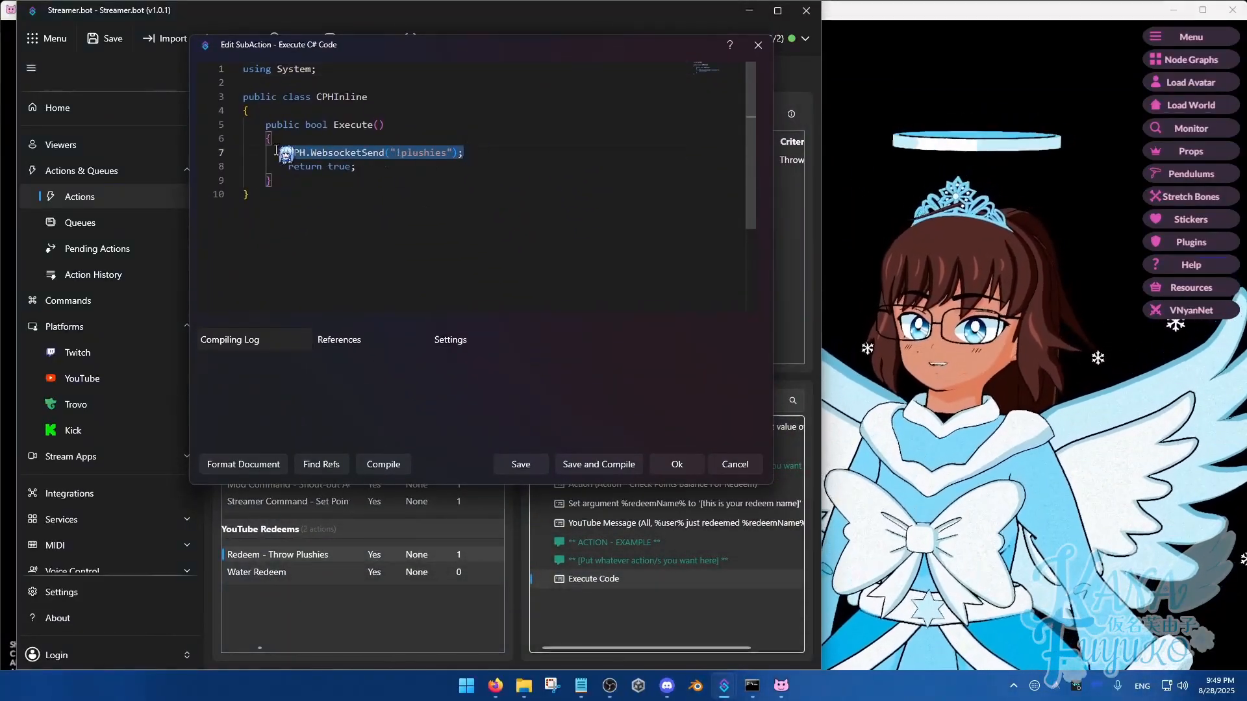
pyautogui.click(606, 582)
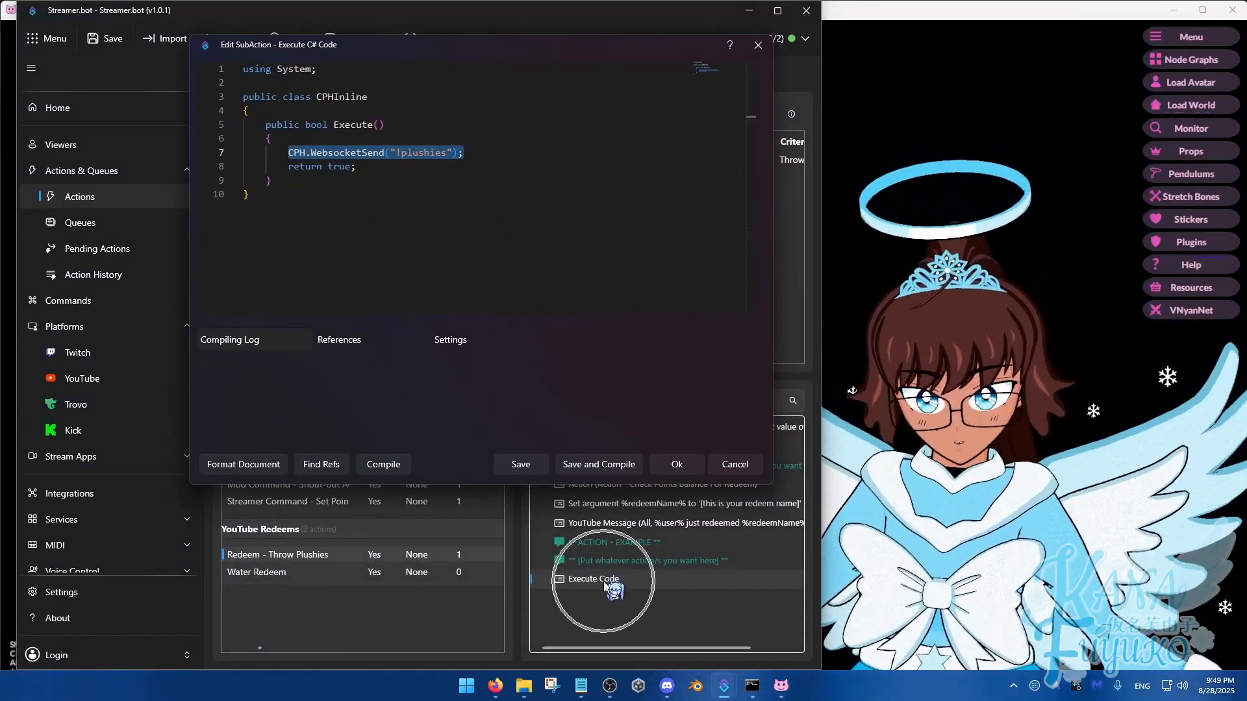
pyautogui.click(678, 465)
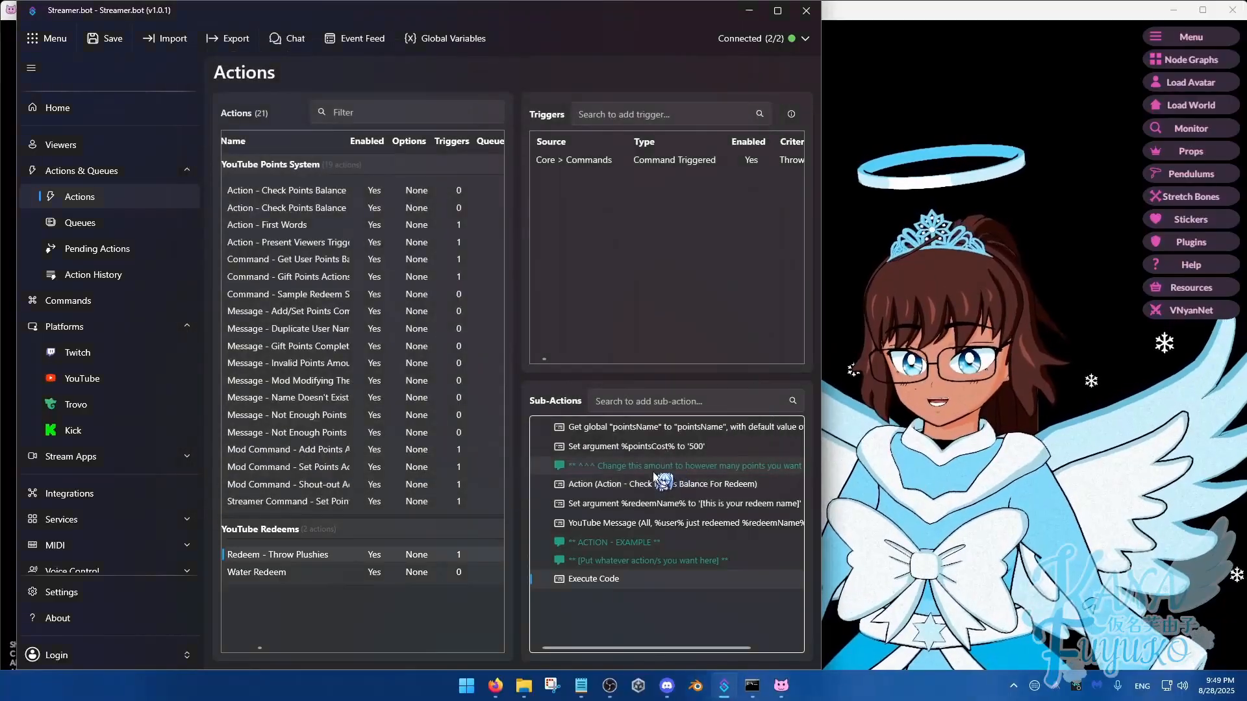
# Widen the window to examine the Throw Plushies redeem's trigger and points cost, and narrow it again
pyautogui.click(663, 448)
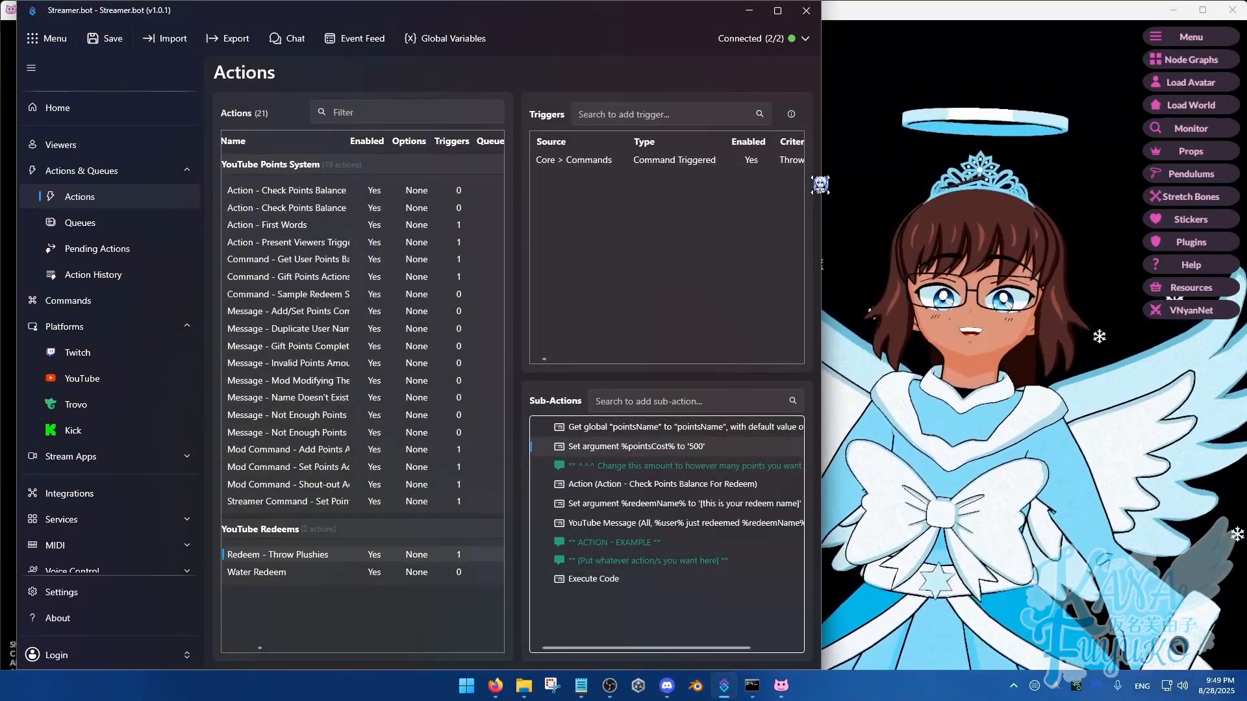
pyautogui.moveTo(821, 185); pyautogui.dragTo(934, 185)
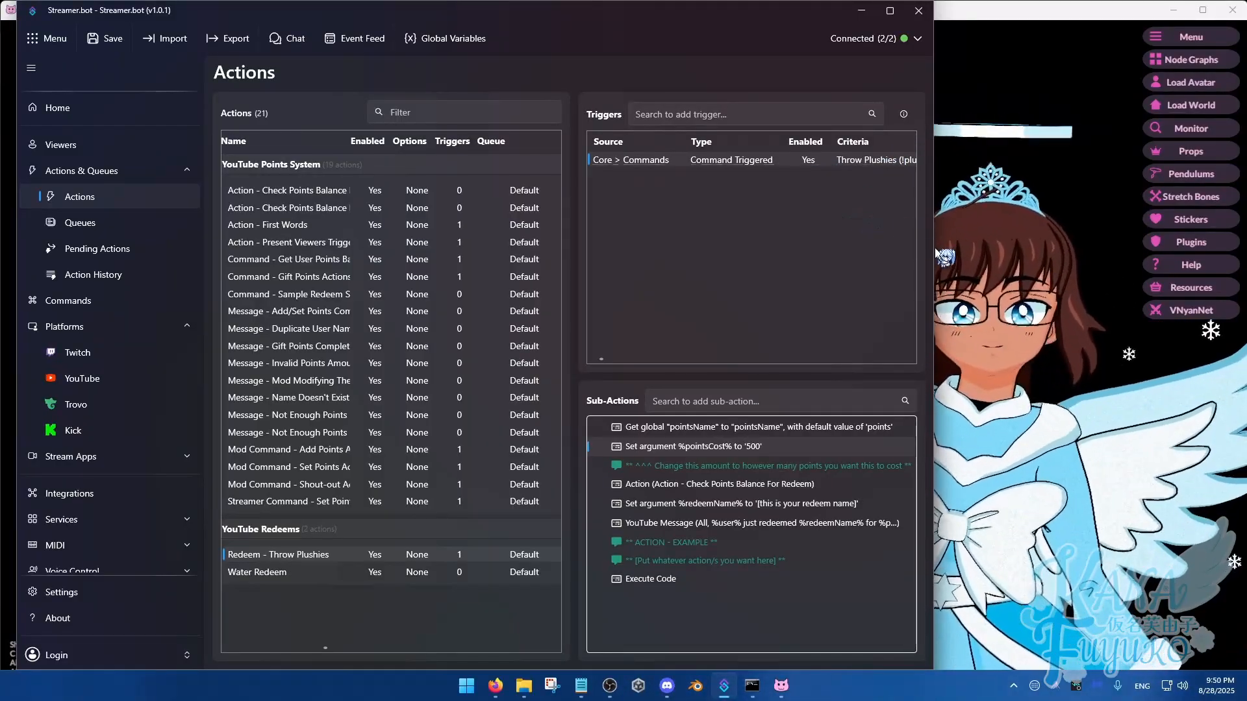
pyautogui.moveTo(936, 251); pyautogui.dragTo(804, 263)
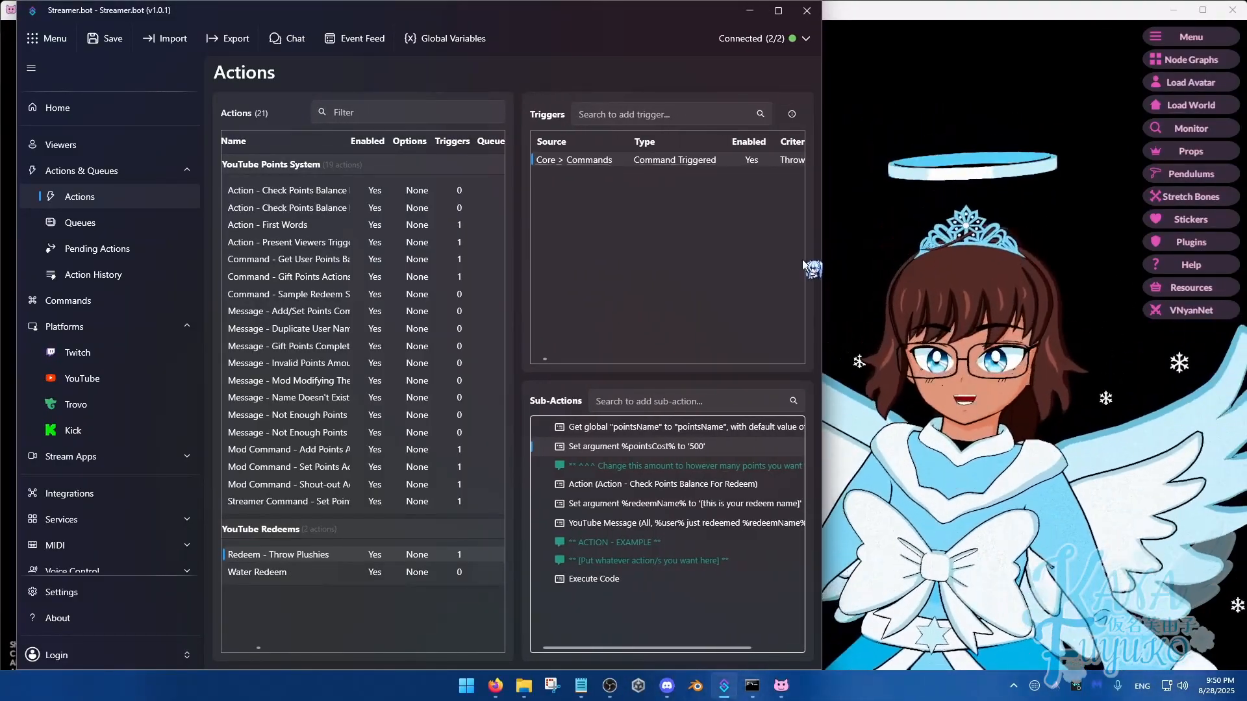